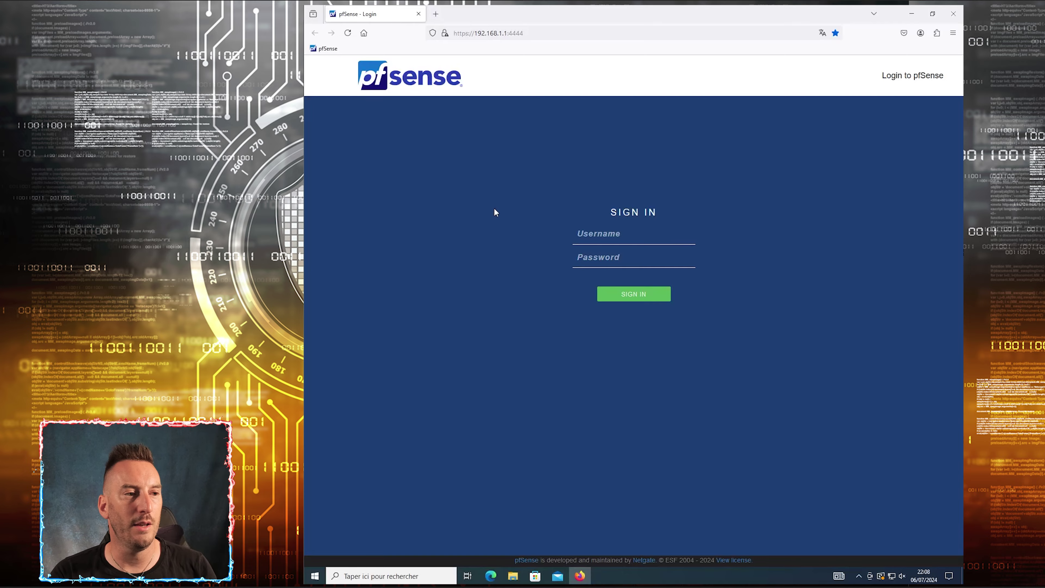
Bring up the Réglages de base.pdf checklist and highlight the note about forcing the HTTPS port
{"action": "left_click", "coordinate": [464, 565]}
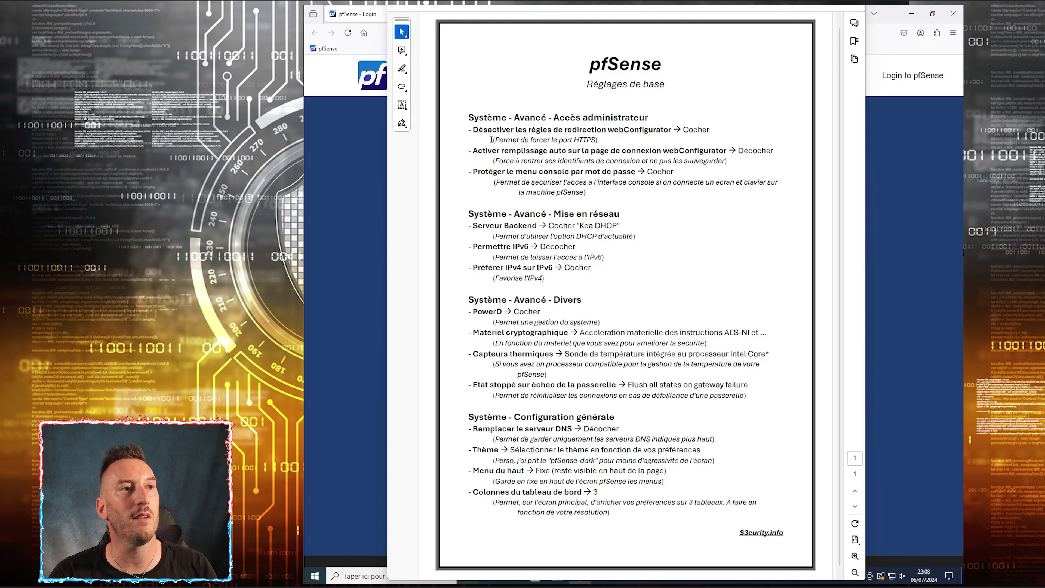
{"action": "left_click_drag", "start_coordinate": [493, 139], "coordinate": [602, 140]}
{"action": "left_click", "coordinate": [567, 140]}
{"action": "double_click", "coordinate": [566, 140]}
{"action": "left_click", "coordinate": [583, 140]}
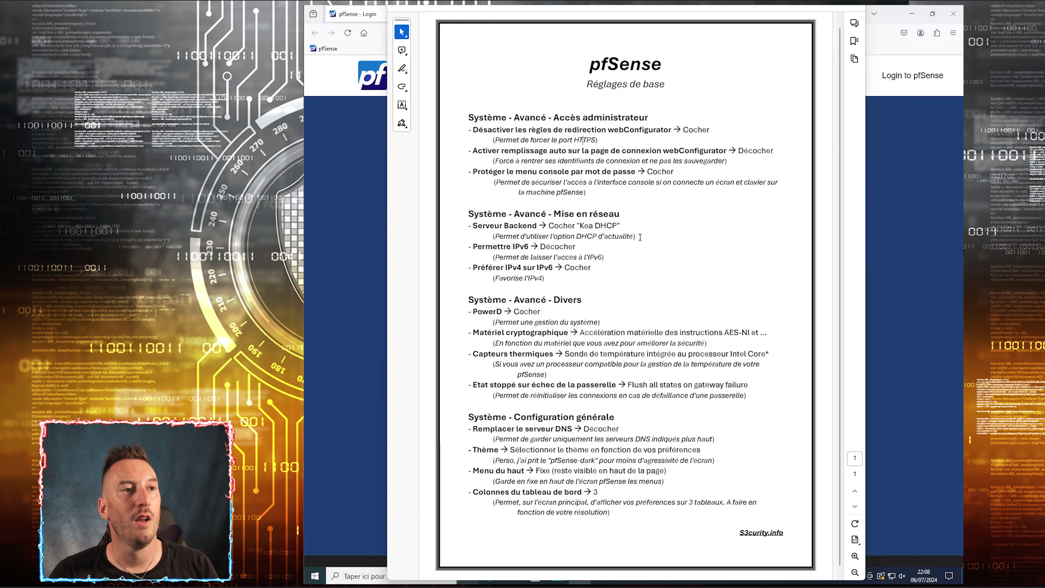
Highlight the DHCP option, Menu du haut → Fixe, and console menu password lines in the checklist
{"action": "mouse_move", "coordinate": [636, 237]}
{"action": "left_mouse_down"}
{"action": "mouse_move", "coordinate": [550, 237]}
{"action": "mouse_move", "coordinate": [617, 226]}
{"action": "left_mouse_up"}
{"action": "left_click", "coordinate": [585, 227]}
{"action": "left_click", "coordinate": [550, 236]}
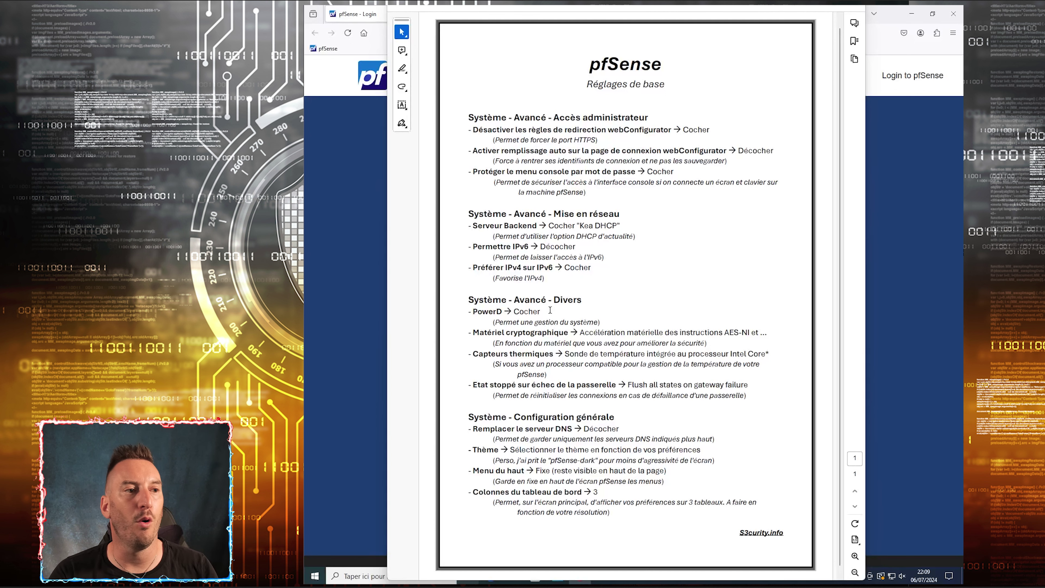
{"action": "left_click_drag", "start_coordinate": [473, 471], "coordinate": [547, 472]}
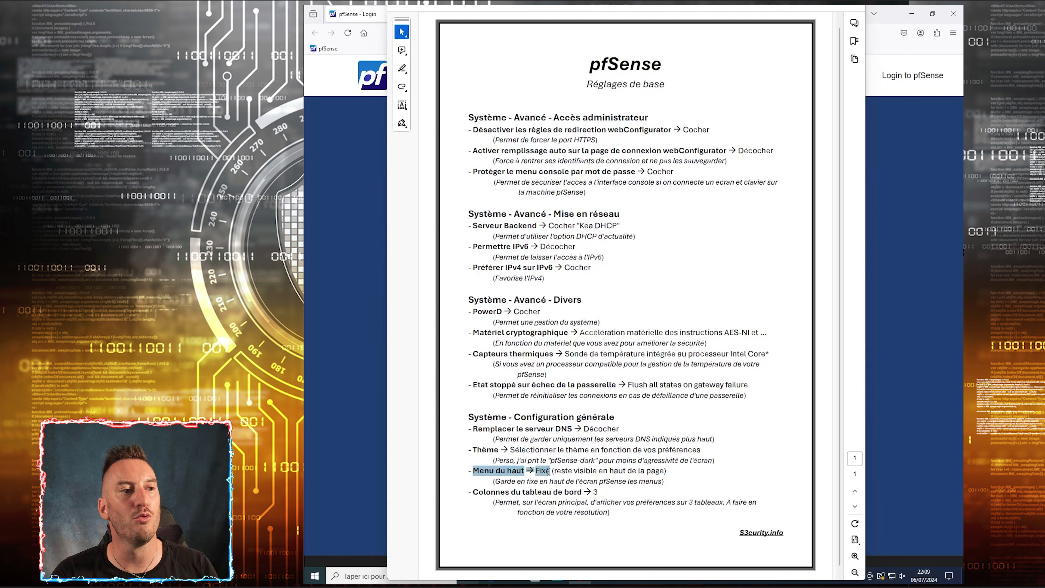
{"action": "left_click", "coordinate": [618, 471]}
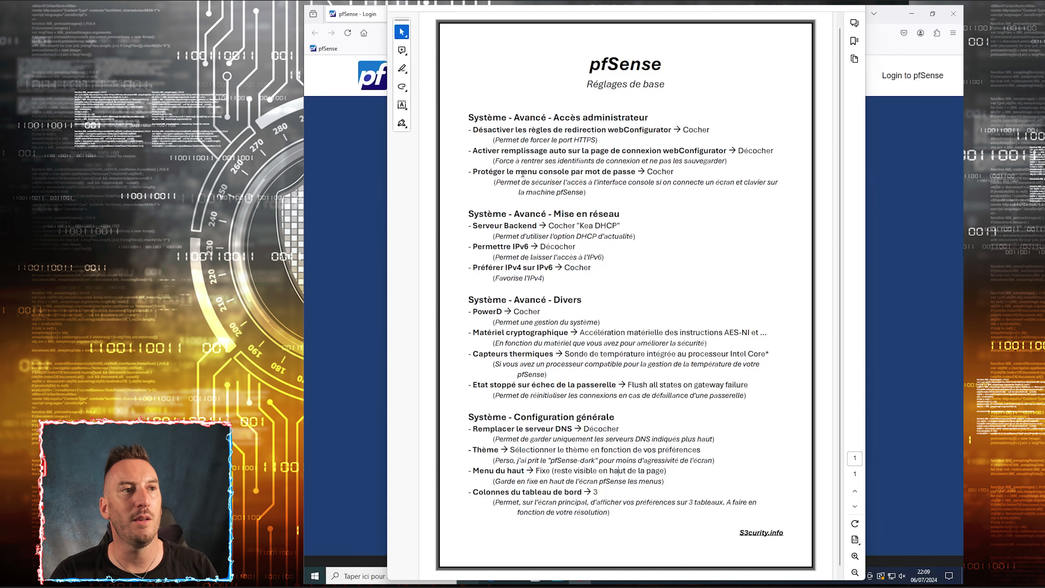
{"action": "left_click_drag", "start_coordinate": [516, 172], "coordinate": [587, 176]}
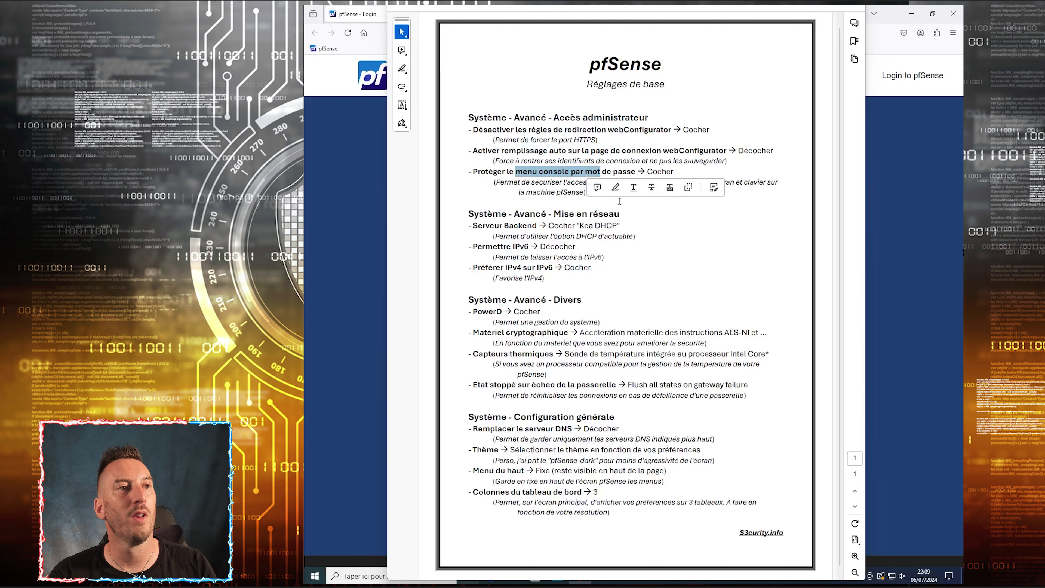
{"action": "left_click", "coordinate": [625, 220]}
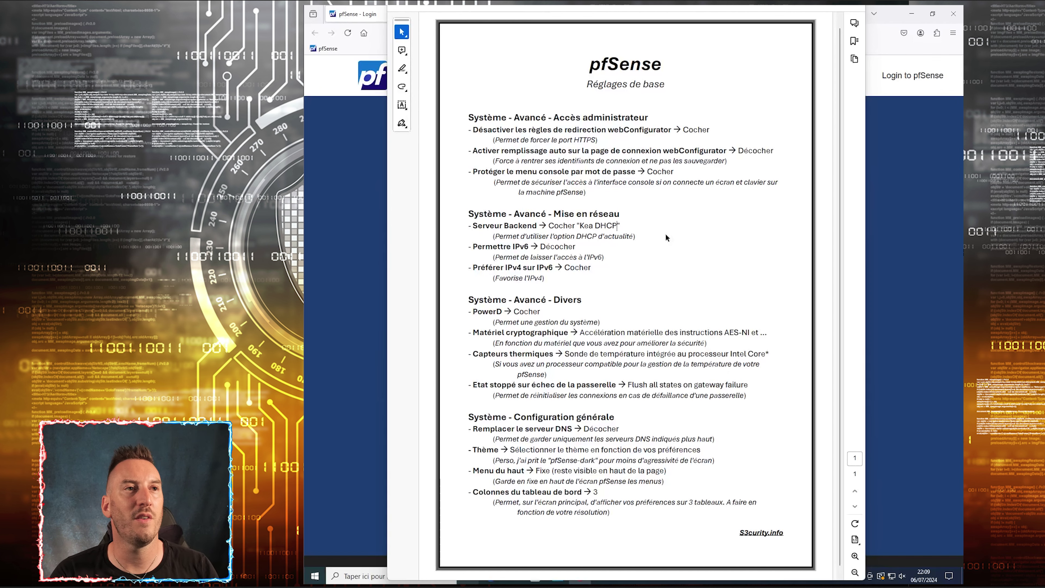
Minimize the PDF and sign in to the pfSense web interface as admin with the account password
{"action": "key", "text": "super+Down"}
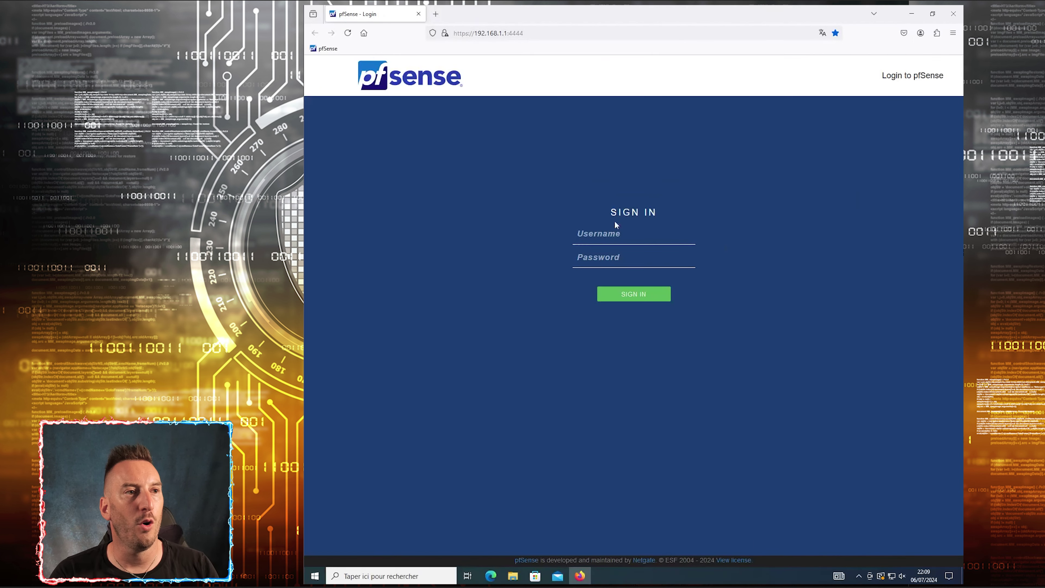
{"action": "type", "text": "admin"}
{"action": "key", "text": "Tab"}
{"action": "type", "text": "*************"}
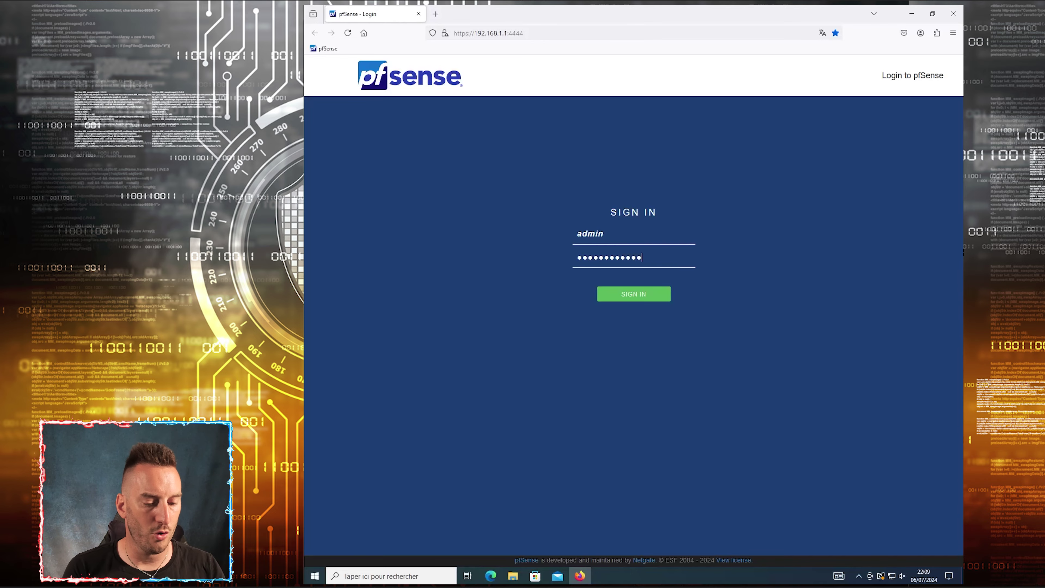
{"action": "key", "text": "Return"}
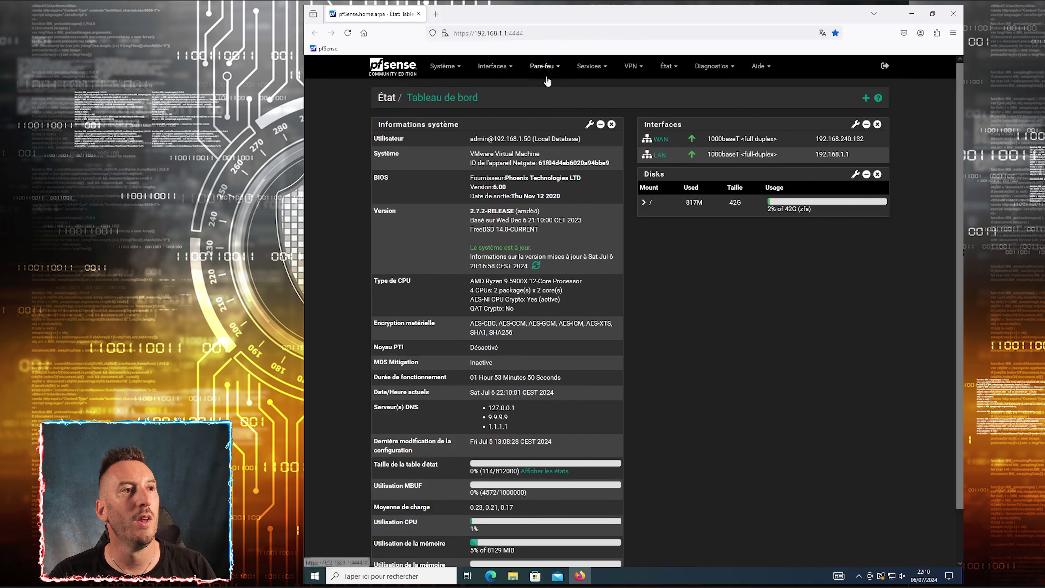
{"action": "left_click", "coordinate": [544, 69]}
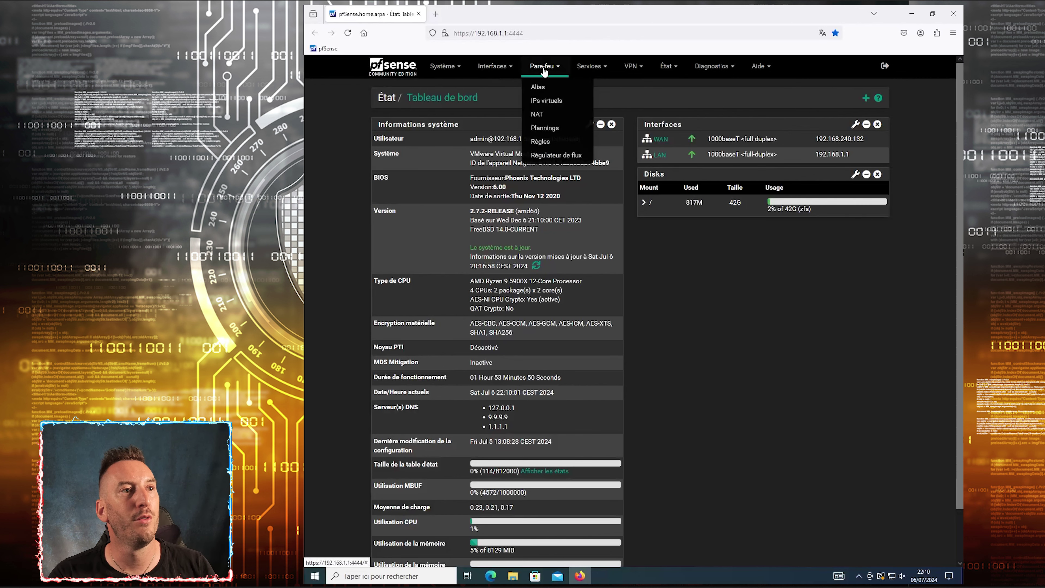
Go to Pare-feu > Alias to view the empty IP alias list
{"action": "left_click", "coordinate": [536, 88]}
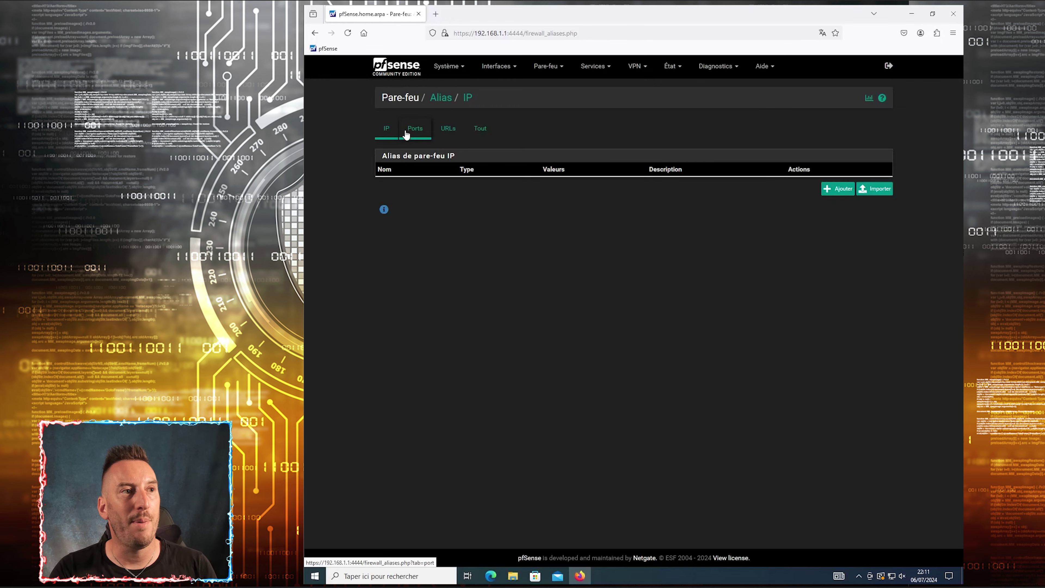
{"action": "left_click", "coordinate": [417, 131]}
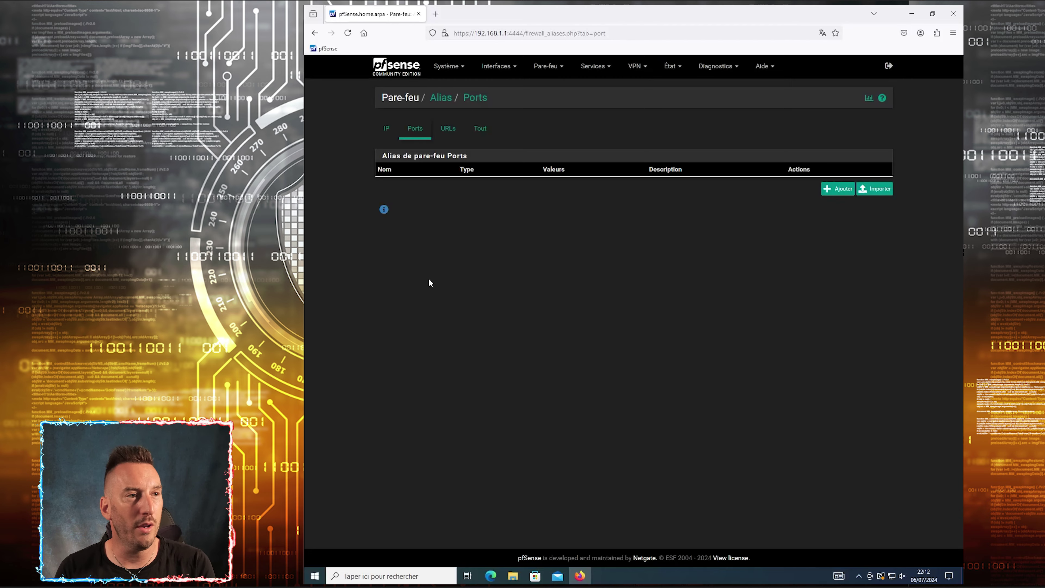
{"action": "left_click", "coordinate": [448, 129]}
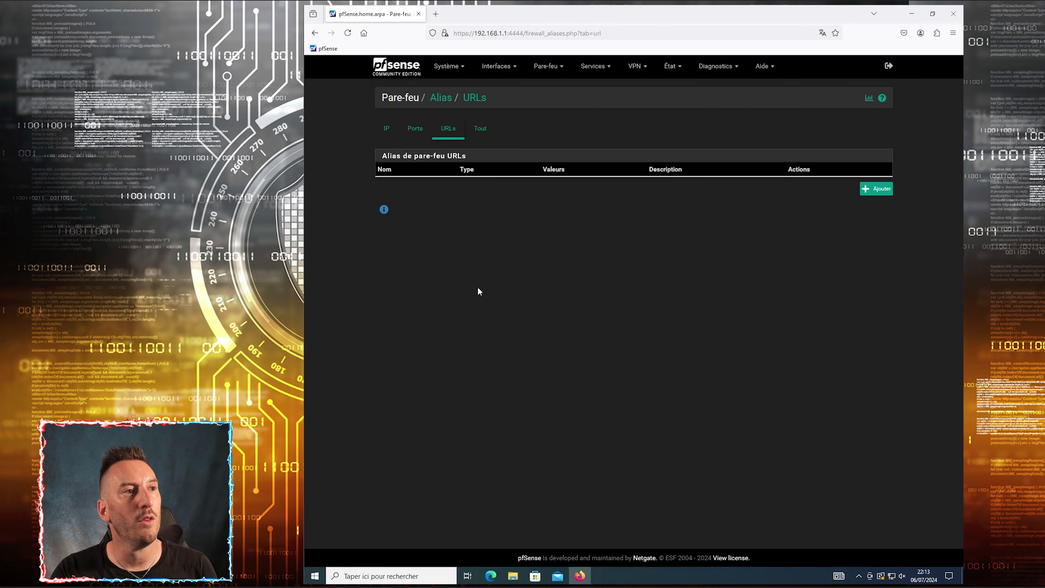
{"action": "left_click", "coordinate": [387, 128]}
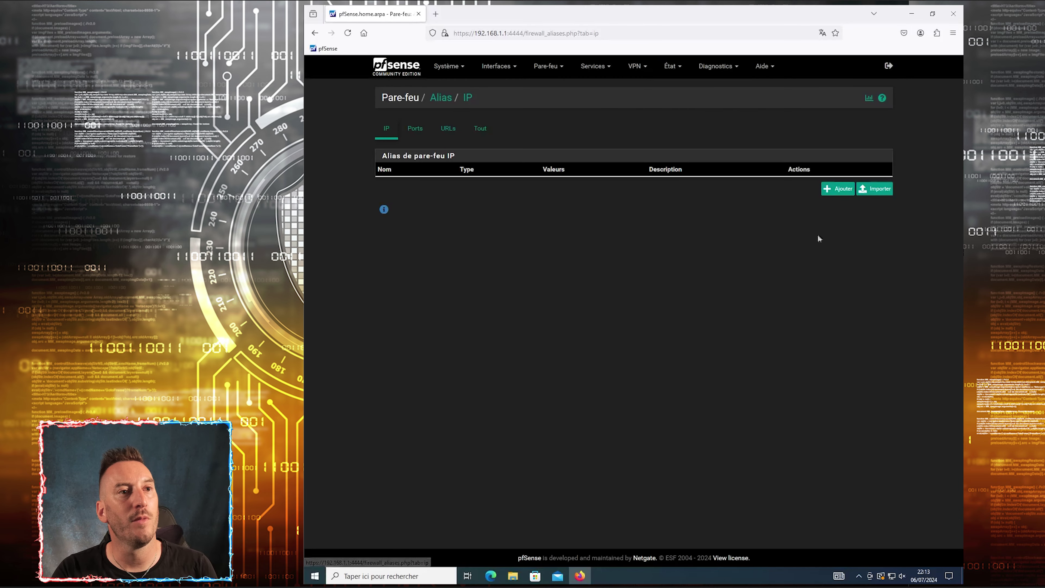
Add a new alias named IoT, described Produits connectés, with type Hôte(s)
{"action": "left_click", "coordinate": [839, 188]}
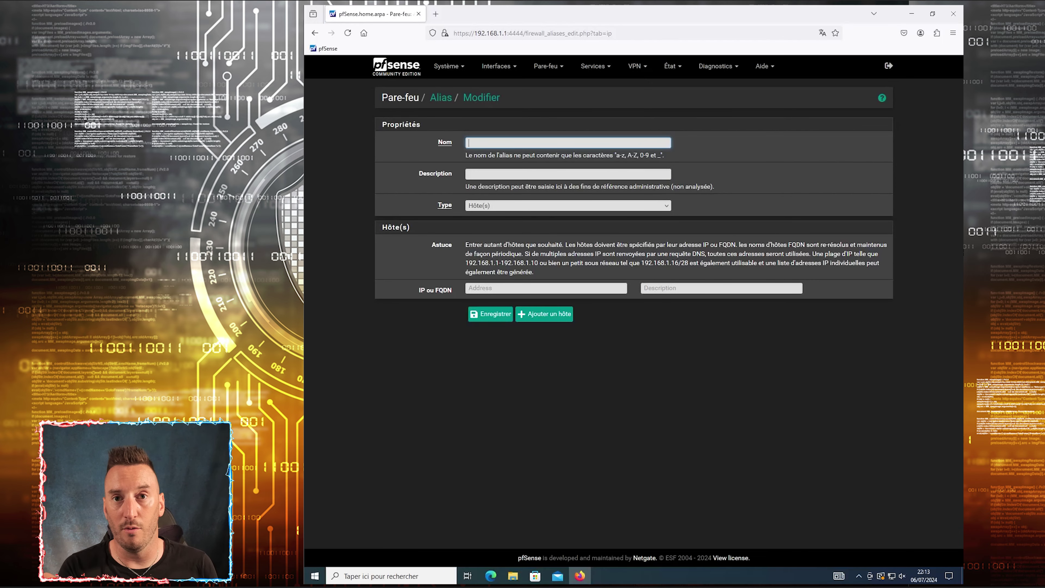
{"action": "type", "text": "lo"}
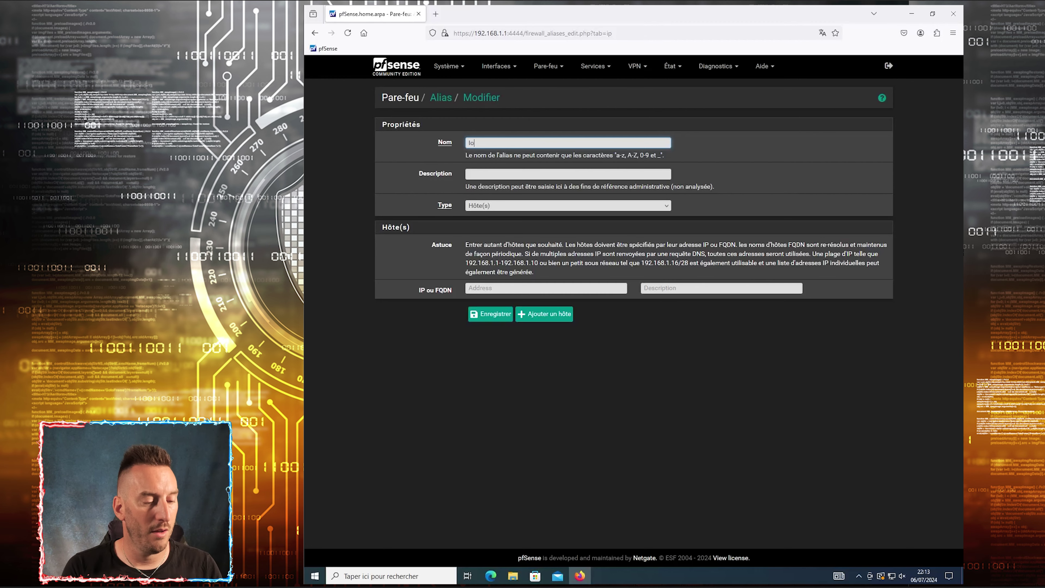
{"action": "type", "text": "T"}
{"action": "left_click", "coordinate": [469, 174]}
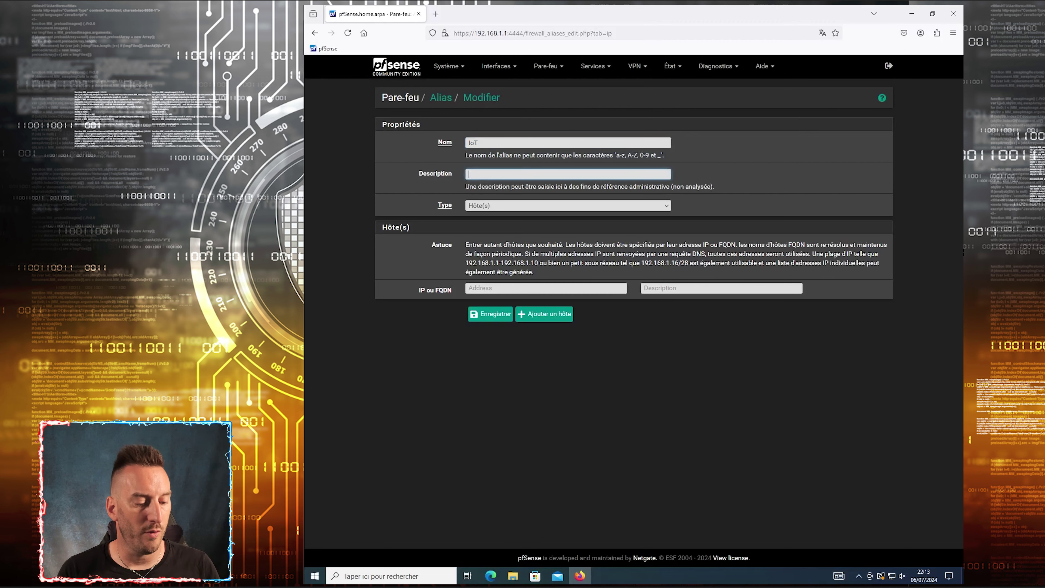
{"action": "type", "text": "Produits connectés"}
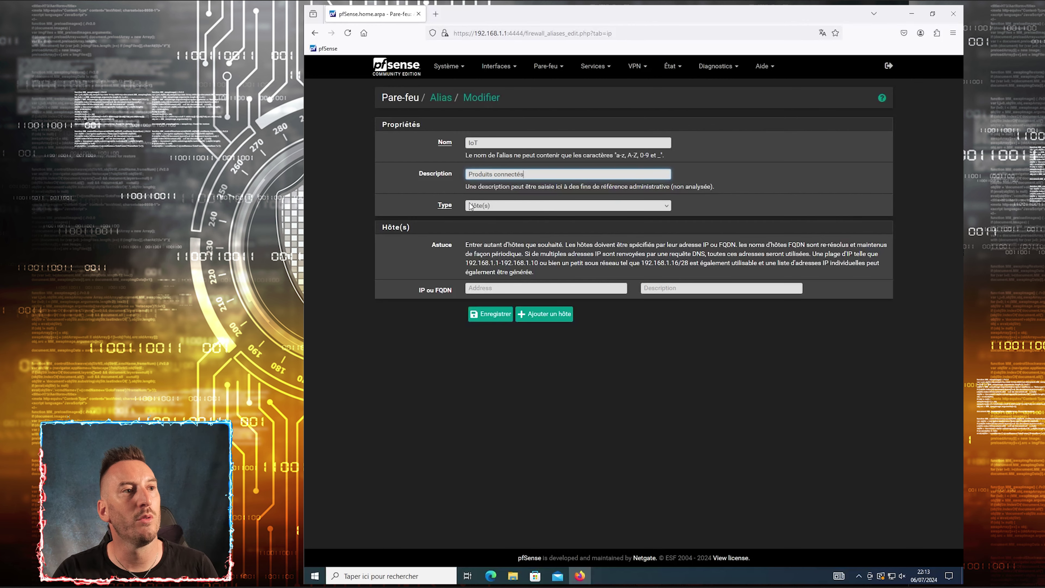
{"action": "left_click", "coordinate": [492, 210]}
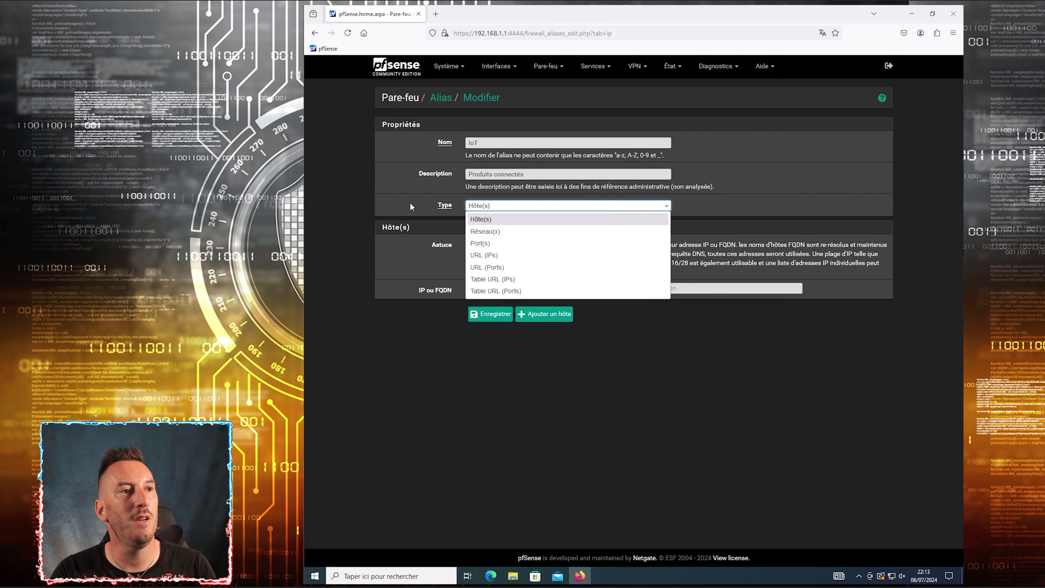
{"action": "left_click", "coordinate": [493, 222]}
{"action": "left_click", "coordinate": [584, 288]}
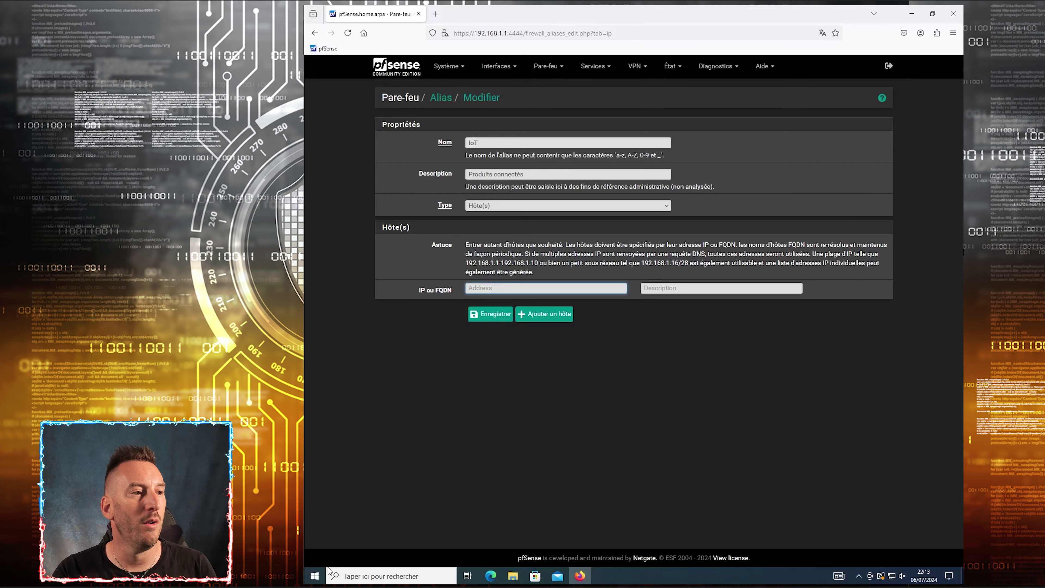
{"action": "left_click", "coordinate": [315, 576]}
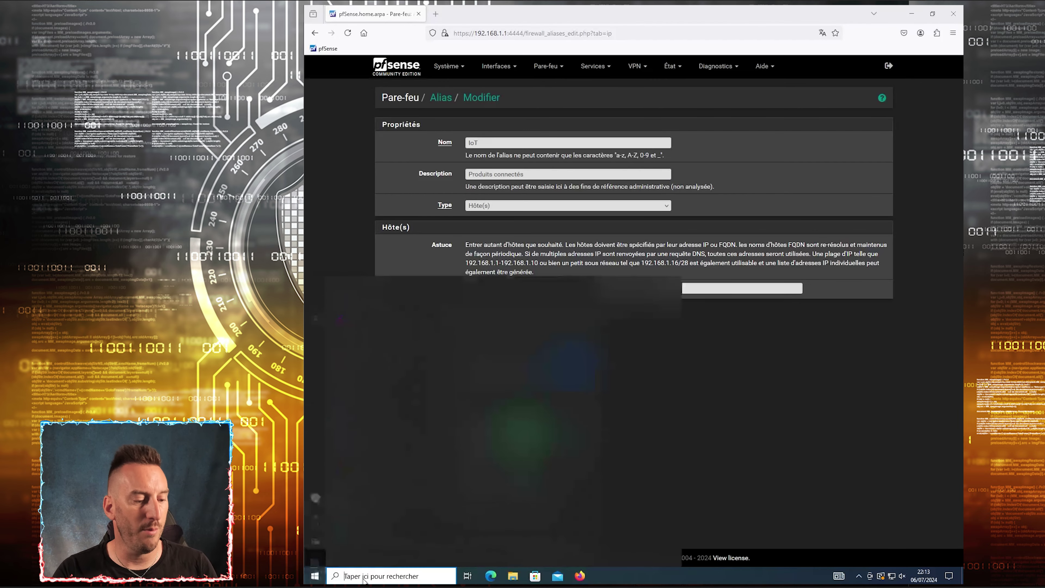
Run ipconfig in Command Prompt, copy the 192.168. prefix of 192.168.1.50, and close it
{"action": "type", "text": "cmd"}
{"action": "key", "text": "Return"}
{"action": "type", "text": "ipconfig"}
{"action": "key", "text": "Return"}
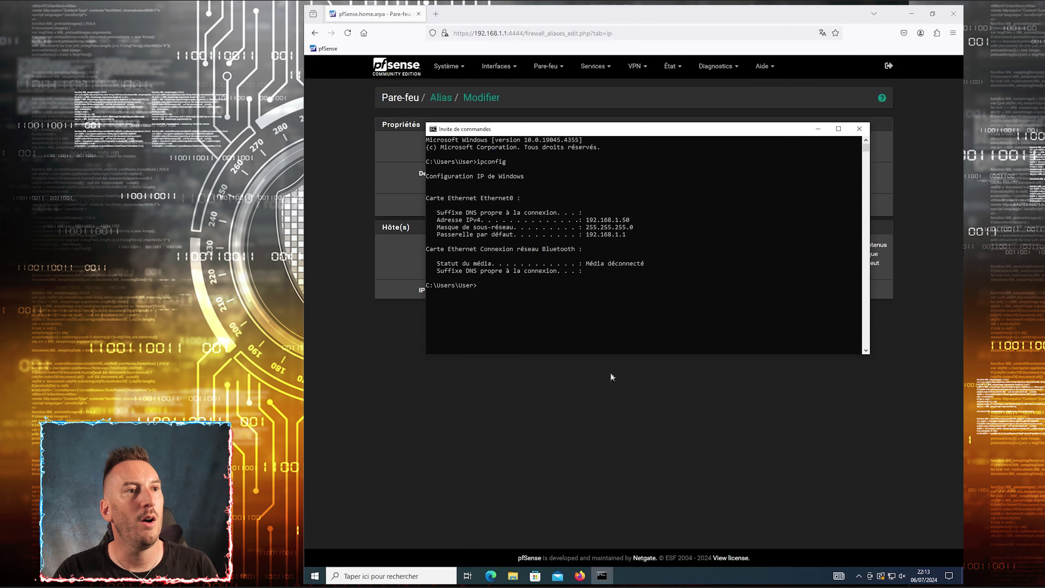
{"action": "left_click", "coordinate": [585, 222]}
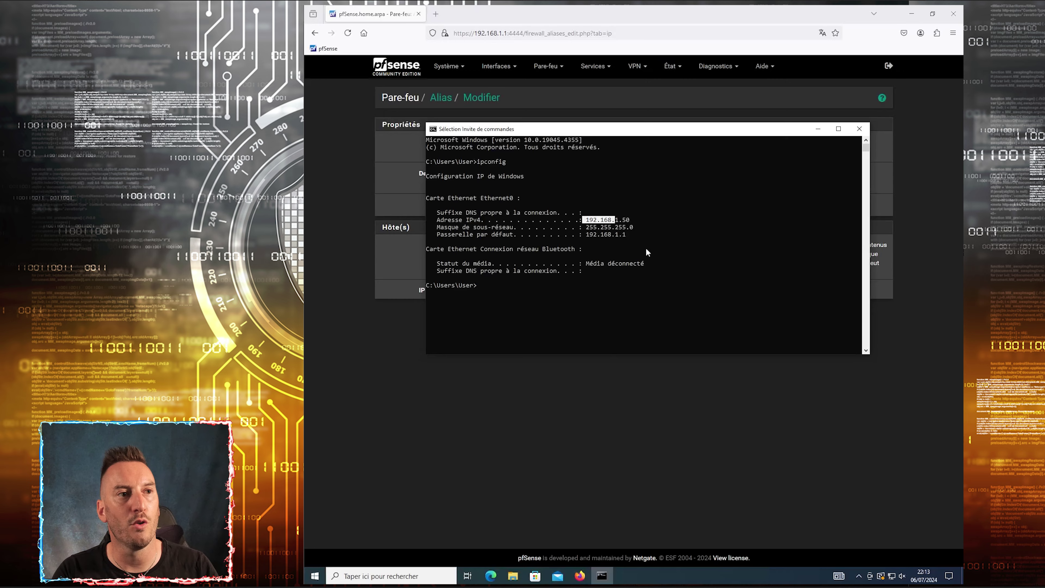
{"action": "left_click", "coordinate": [859, 129]}
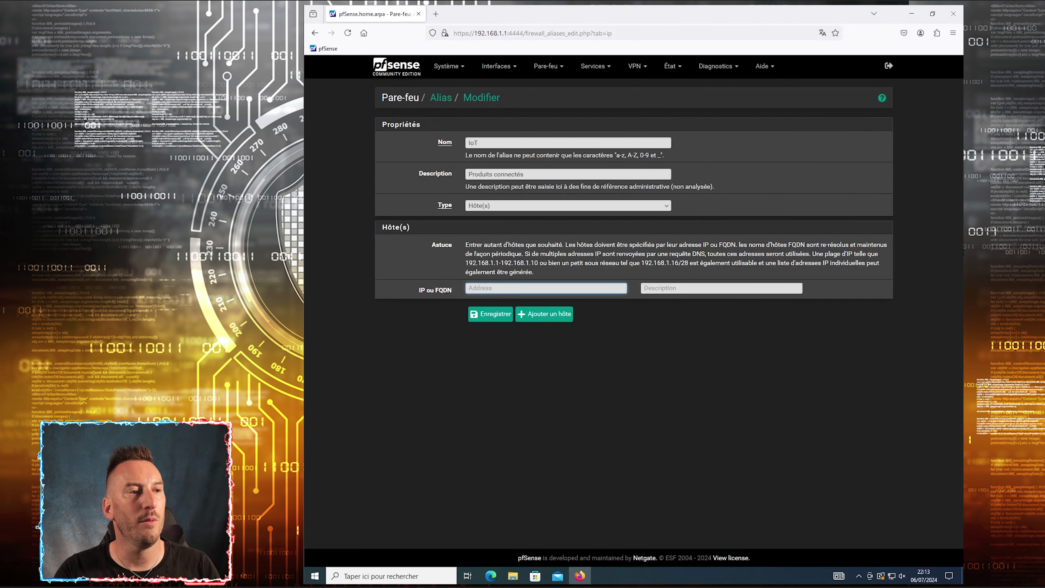
Add hosts 192.168.1.10 'Google Home' and 192.168.1.11 'Amazon', plus an empty third row
{"action": "type", "text": "192.168."}
{"action": "type", "text": "1"}
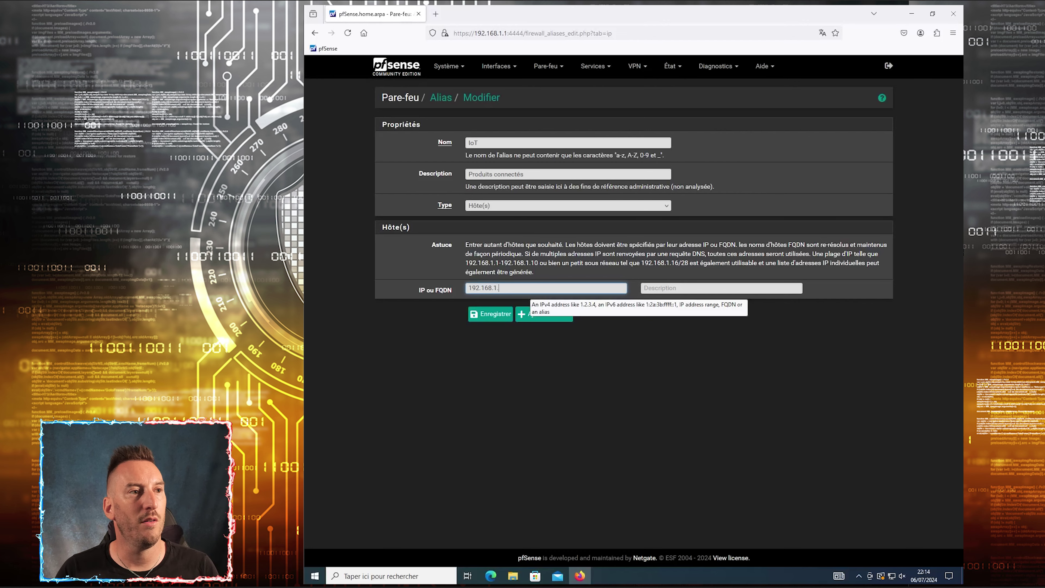
{"action": "type", "text": ".10"}
{"action": "key", "text": "Tab"}
{"action": "type", "text": "Google "}
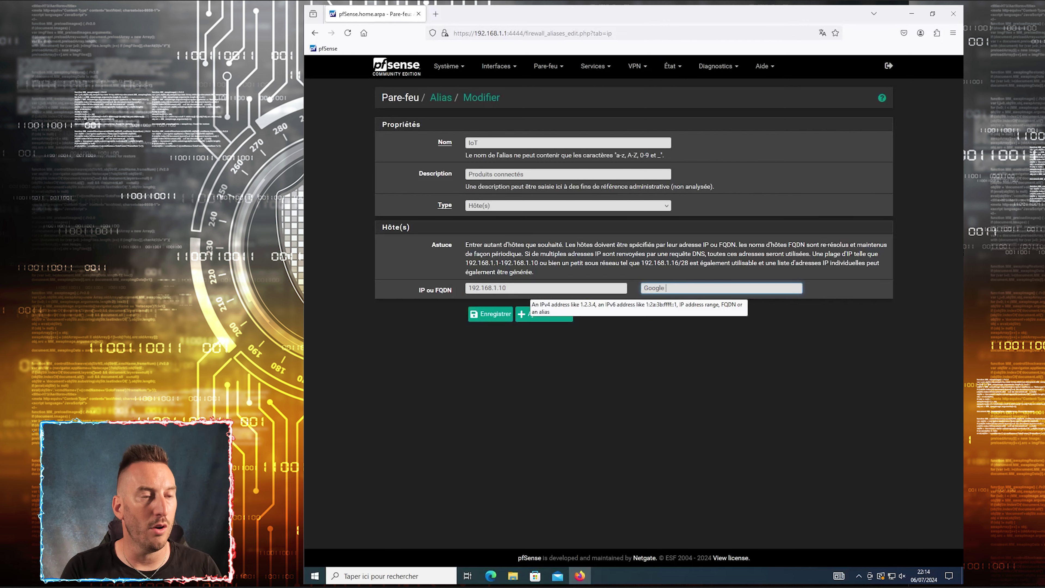
{"action": "type", "text": "Home"}
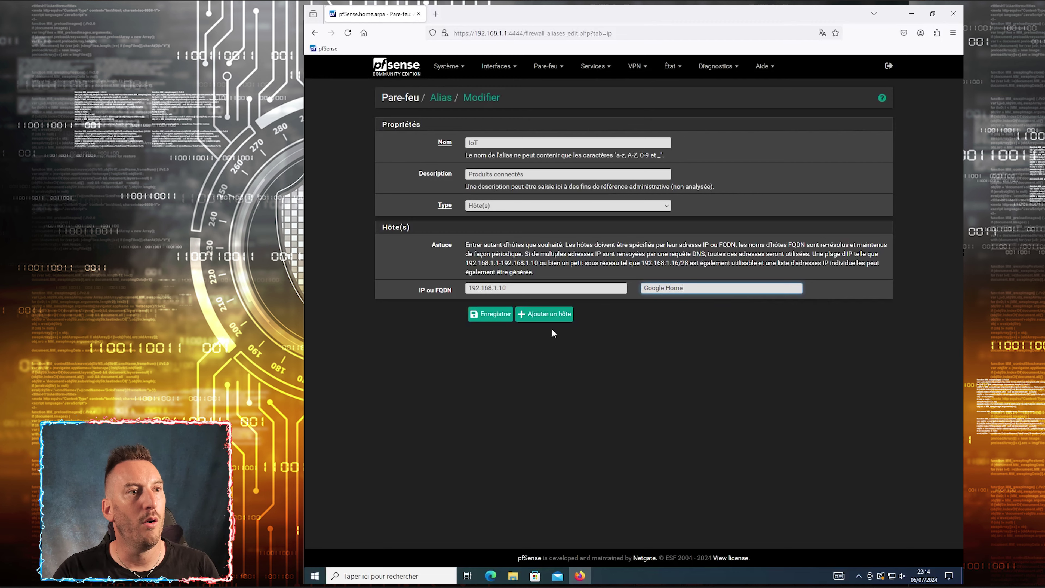
{"action": "left_click", "coordinate": [548, 315]}
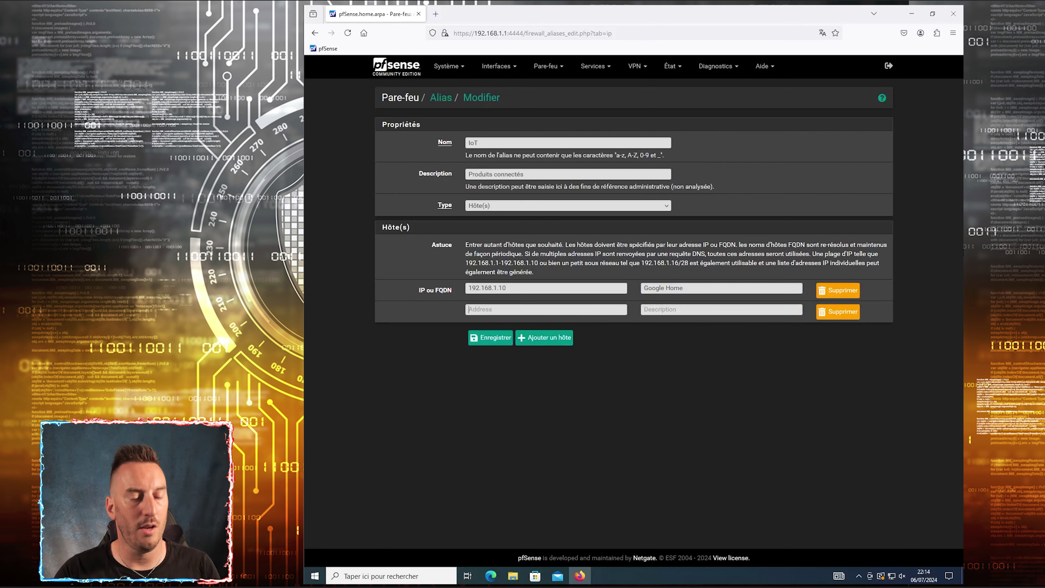
{"action": "left_click", "coordinate": [492, 313]}
{"action": "type", "text": "192.168.1.11"}
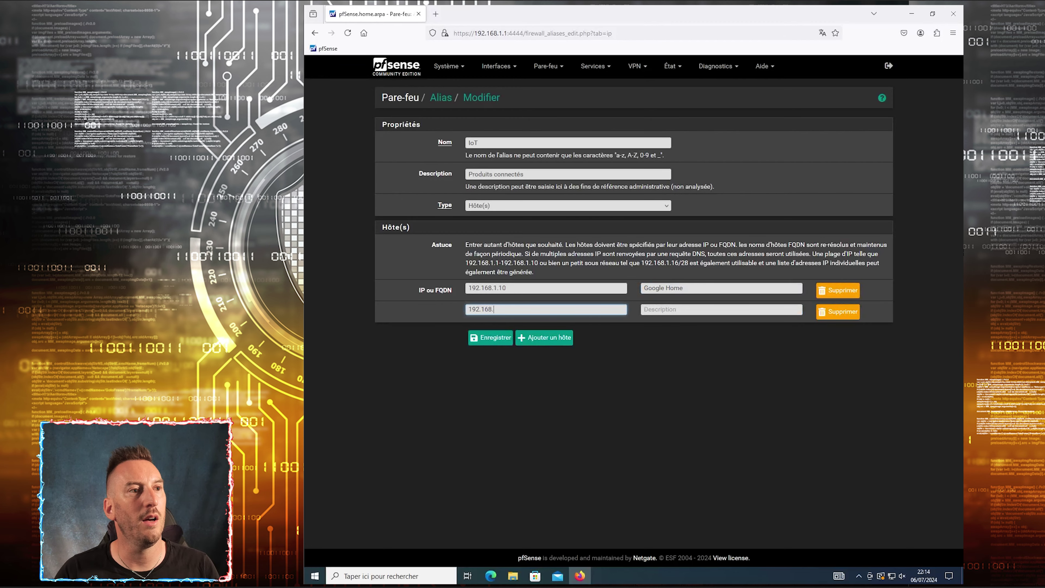
{"action": "key", "text": "Tab"}
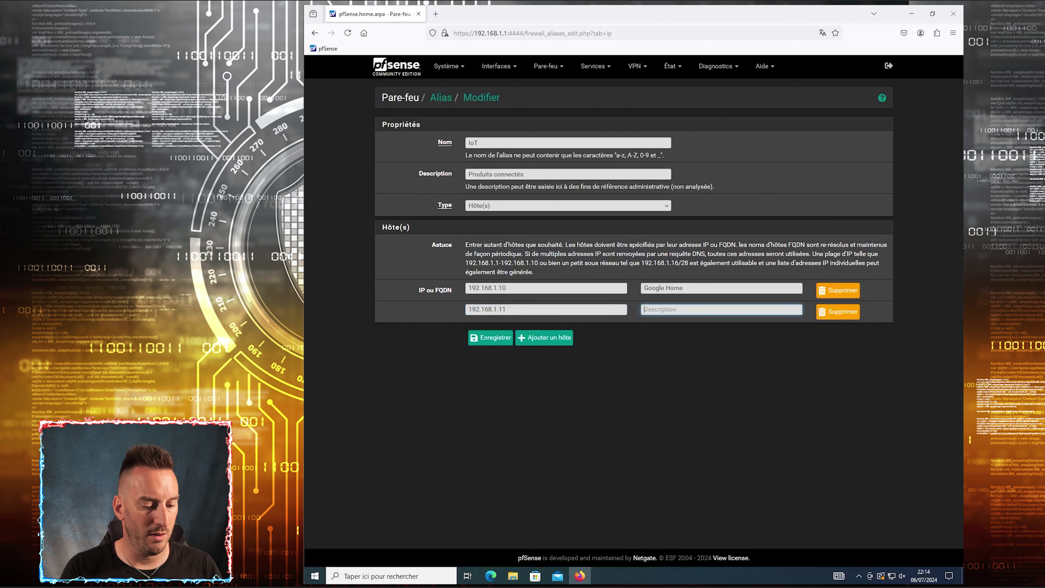
{"action": "type", "text": "Amazon"}
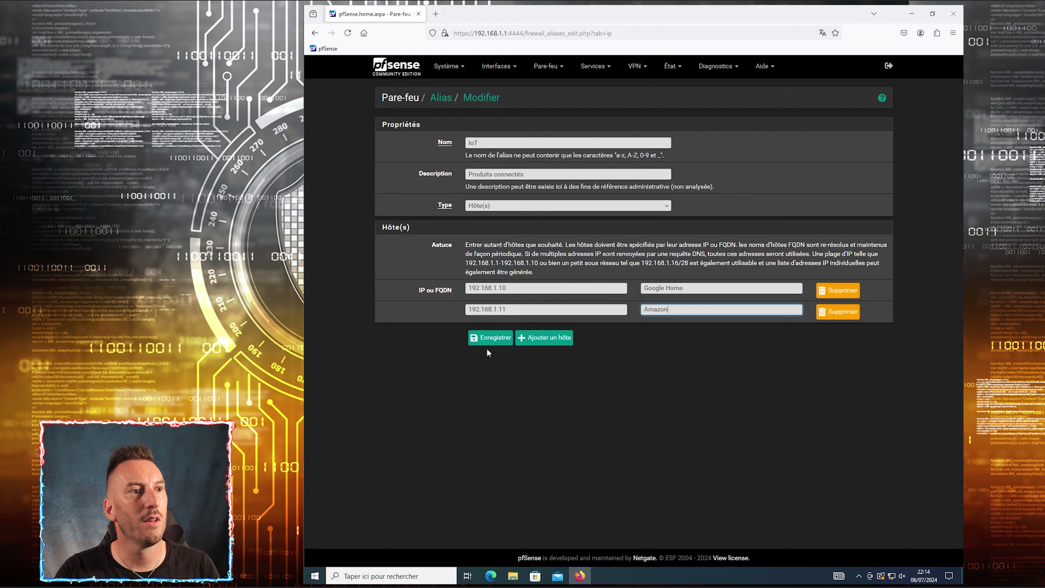
{"action": "left_click", "coordinate": [551, 338]}
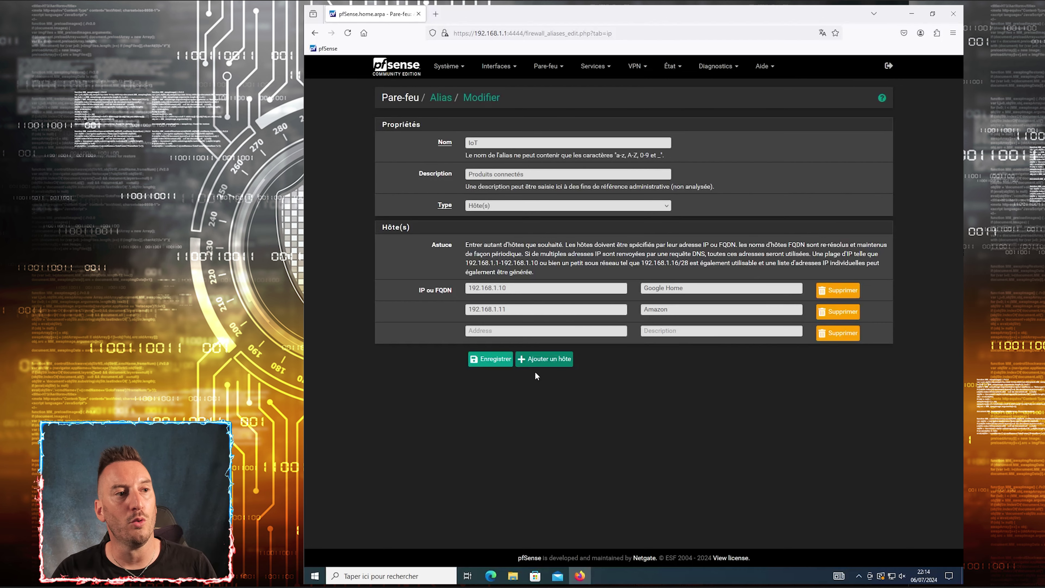
Save and apply the IoT alias, then start a new host alias described Maman
{"action": "left_click", "coordinate": [496, 360]}
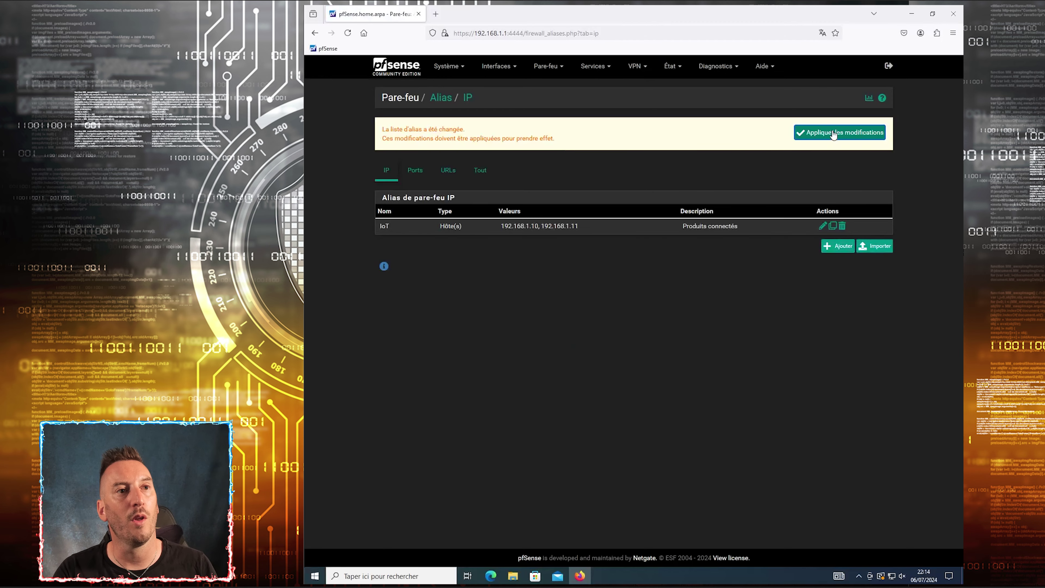
{"action": "left_click", "coordinate": [833, 134]}
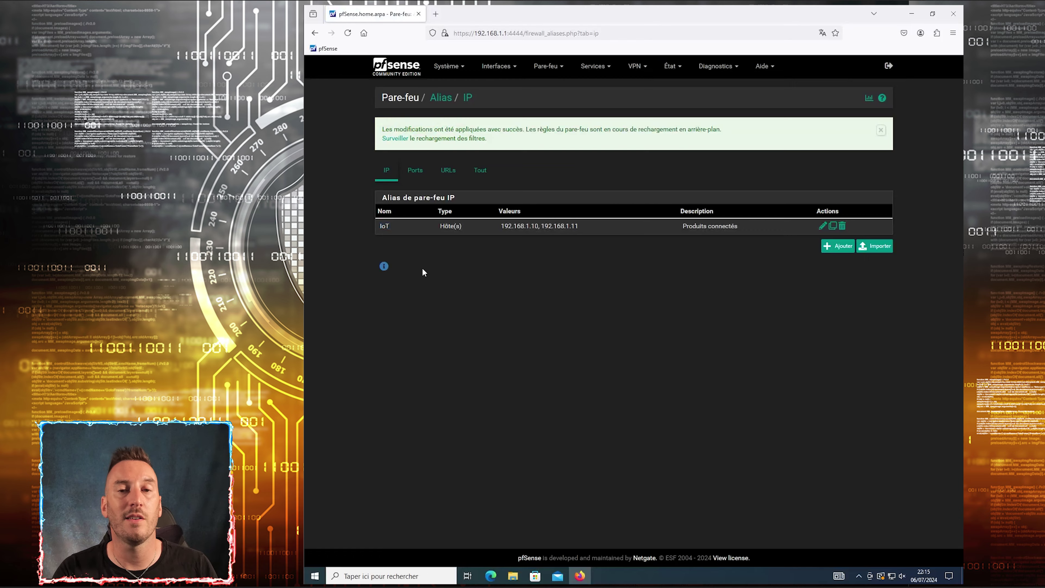
{"action": "left_click", "coordinate": [839, 247]}
{"action": "key", "text": "Down"}
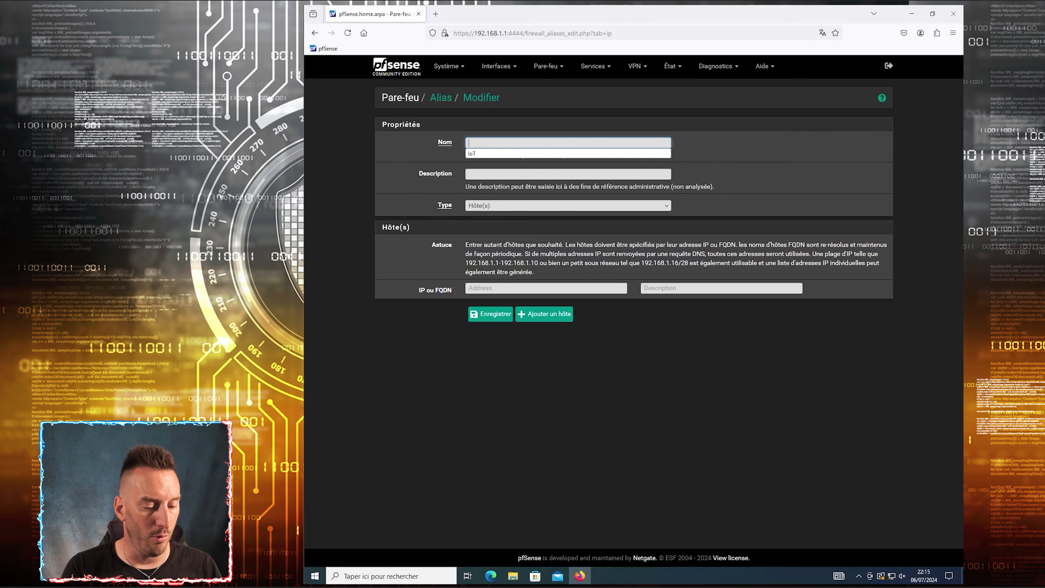
{"action": "type", "text": "Julie"}
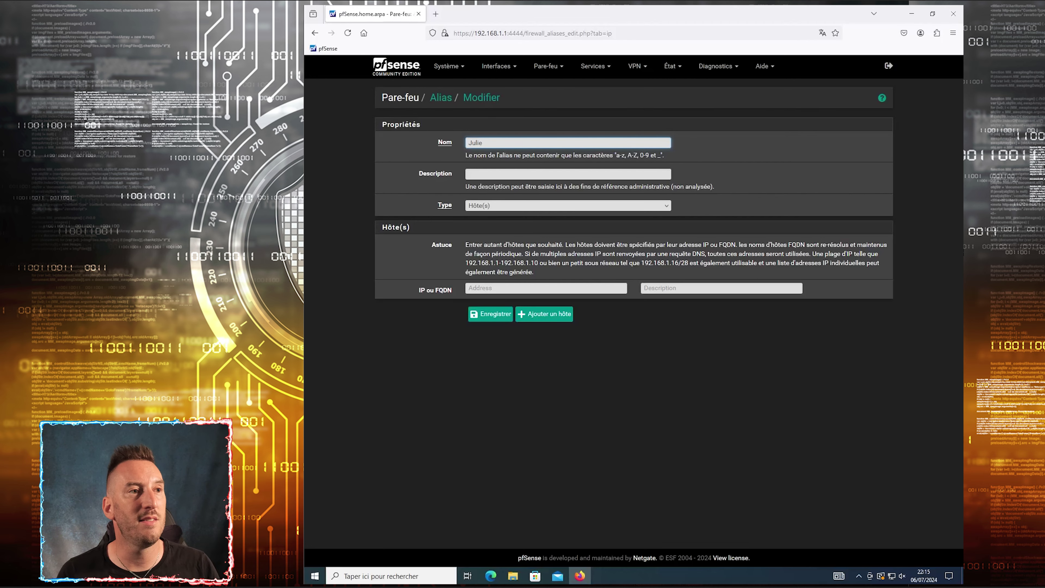
{"action": "left_click", "coordinate": [469, 173]}
{"action": "type", "text": "Maman"}
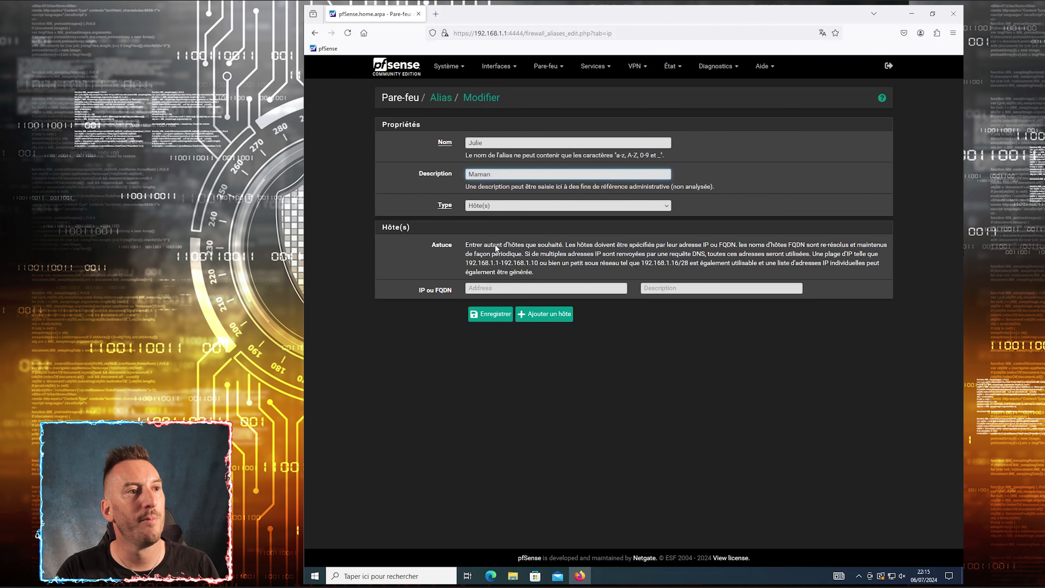
Add hosts 192.168.1.200 iPhone, 192.168.1.201 Tablette and 192.168.1.202 Laptop
{"action": "left_click", "coordinate": [493, 289]}
{"action": "type", "text": "192"}
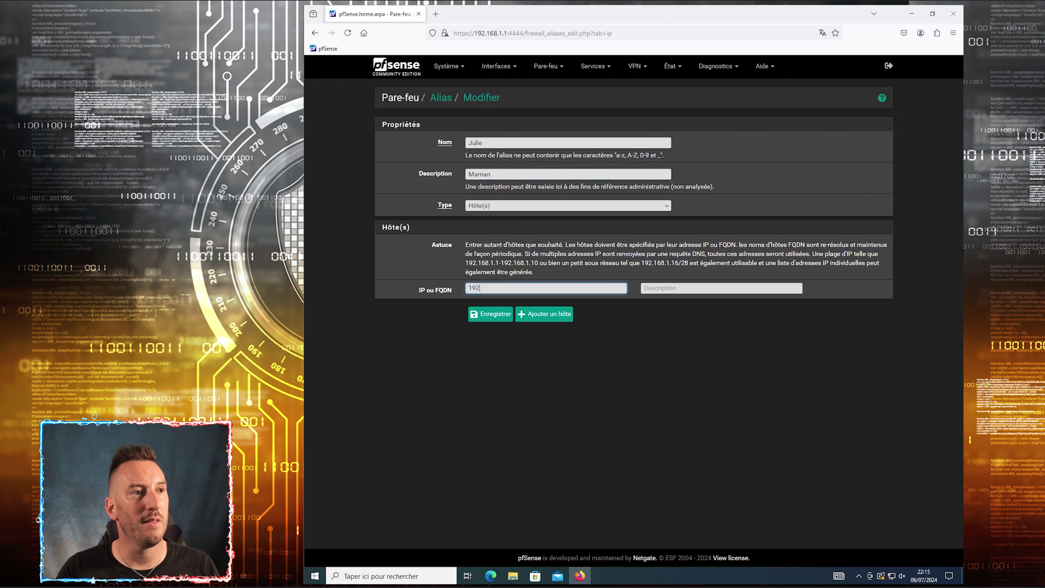
{"action": "type", "text": ".168.1.200"}
{"action": "key", "text": "Tab"}
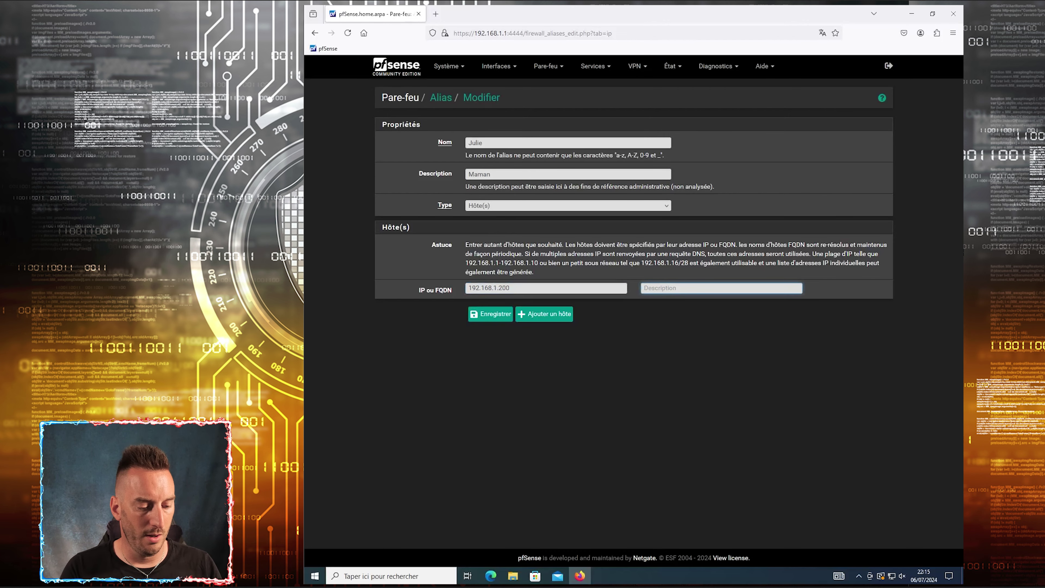
{"action": "type", "text": "iPhone"}
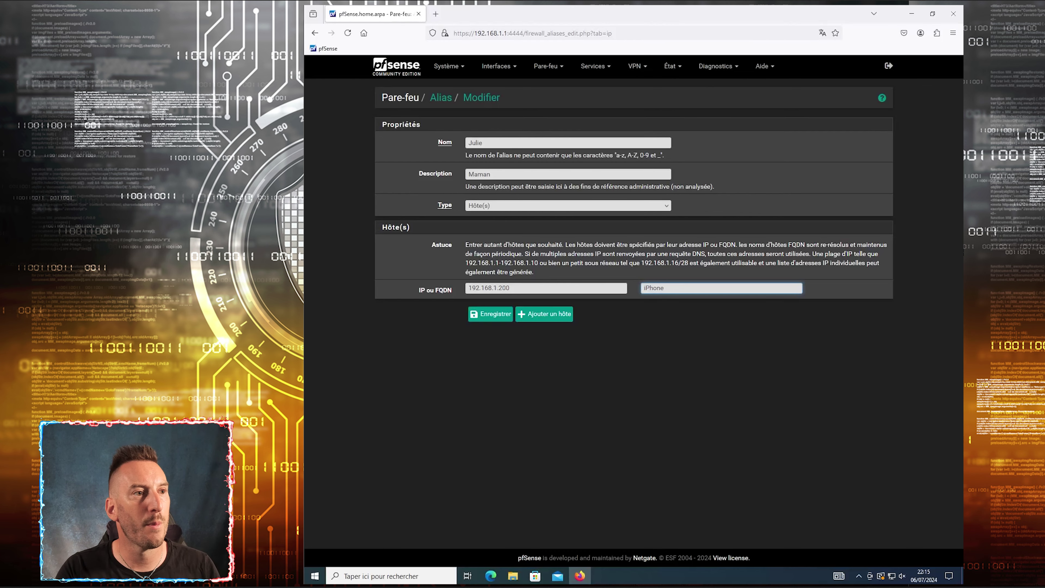
{"action": "left_click", "coordinate": [548, 316]}
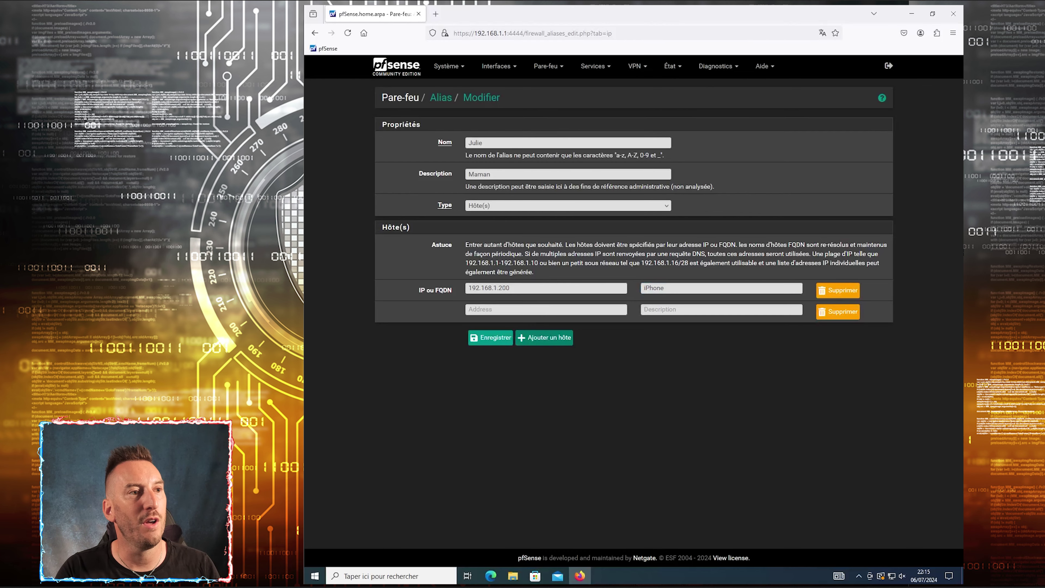
{"action": "left_click", "coordinate": [483, 309]}
{"action": "type", "text": "192."}
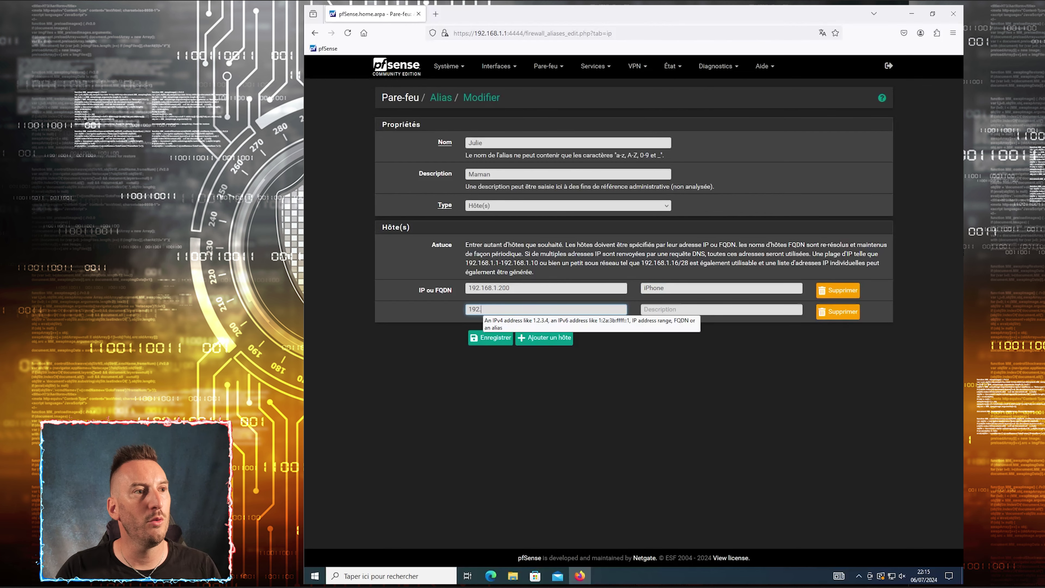
{"action": "type", "text": "168.1.201"}
{"action": "key", "text": "Tab"}
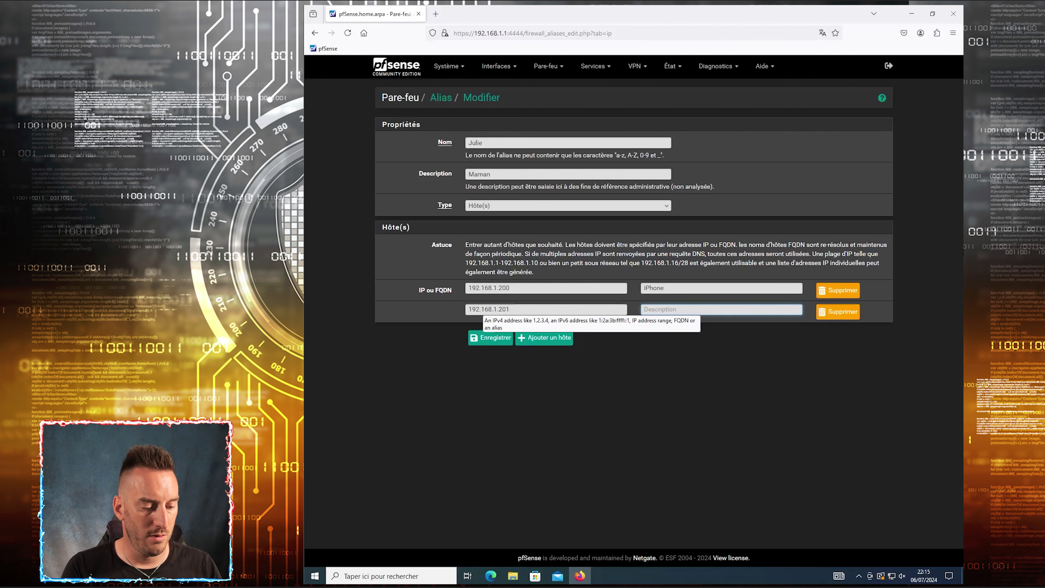
{"action": "type", "text": "Tablette"}
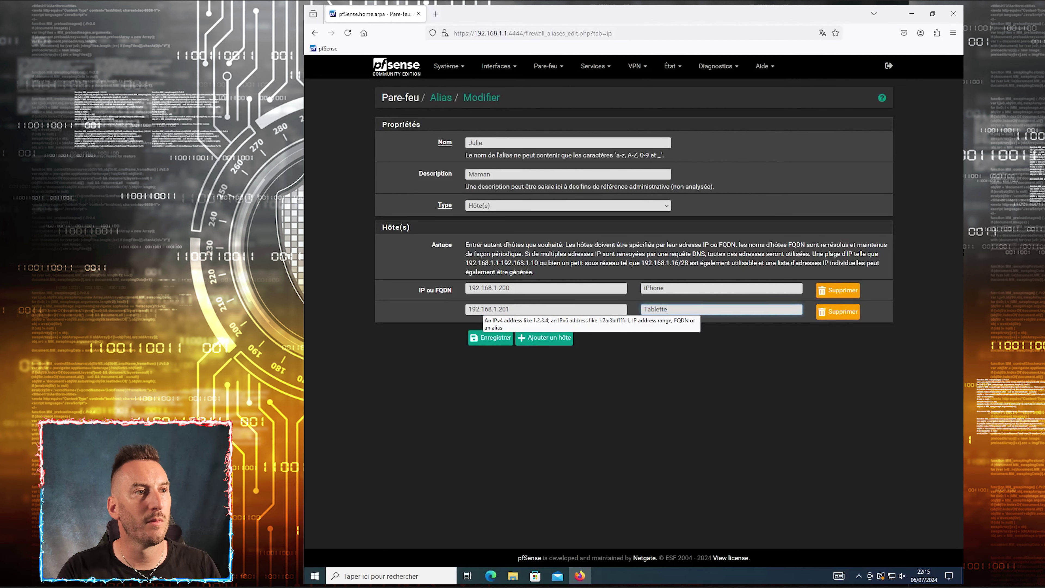
{"action": "left_click", "coordinate": [532, 337]}
{"action": "type", "text": "19"}
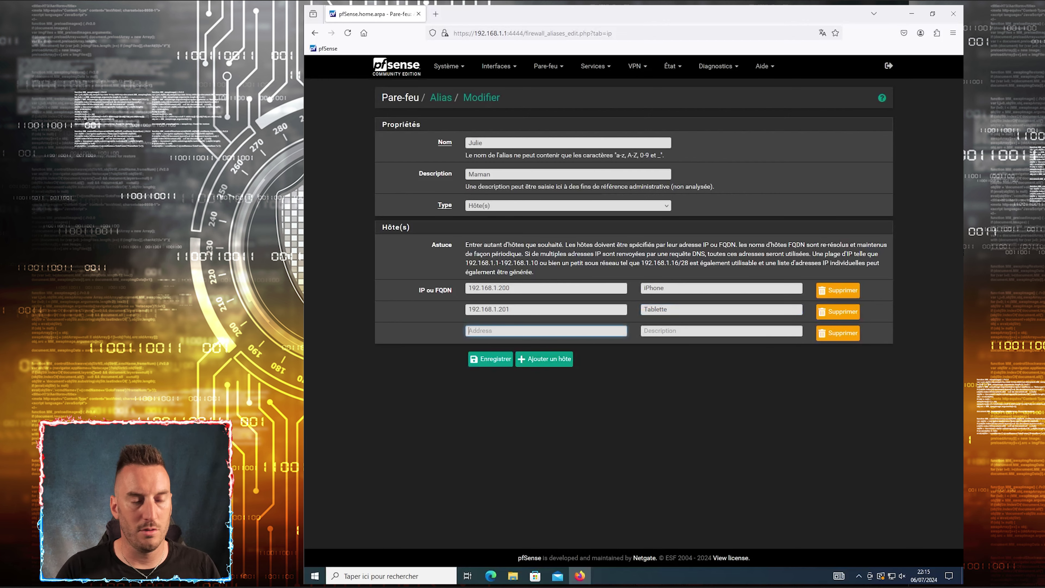
{"action": "type", "text": "2.168.1.202"}
{"action": "key", "text": "Tab"}
{"action": "type", "text": "Lapto"}
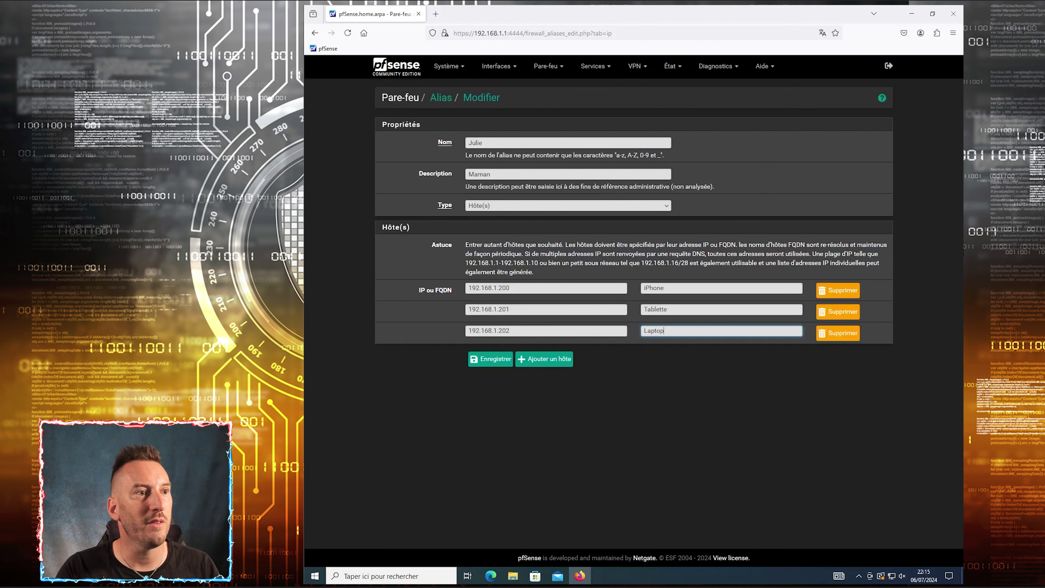
Save and apply the Maman alias and highlight its name in the alias list
{"action": "left_click", "coordinate": [483, 360]}
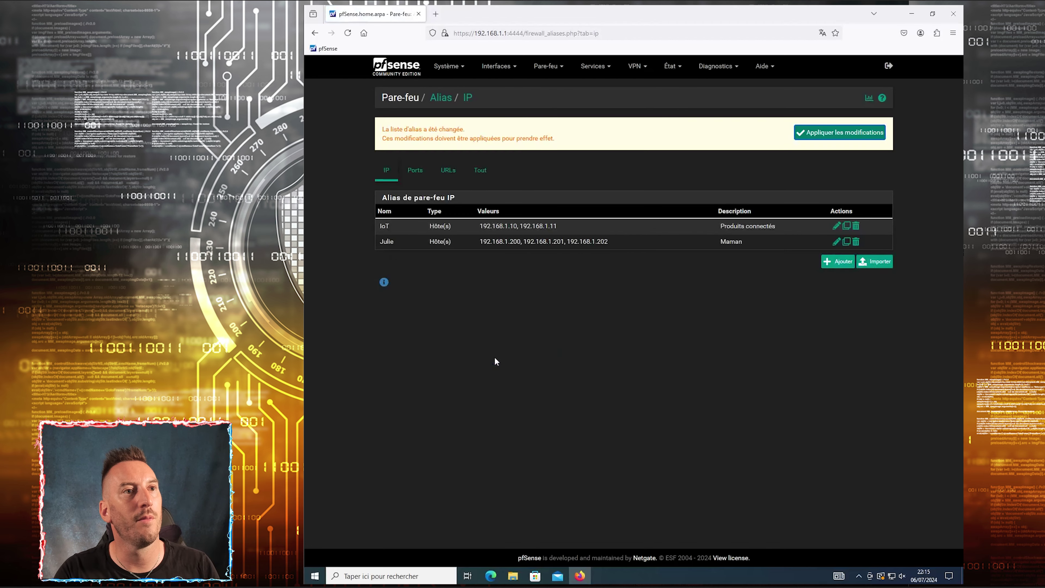
{"action": "left_click", "coordinate": [814, 134]}
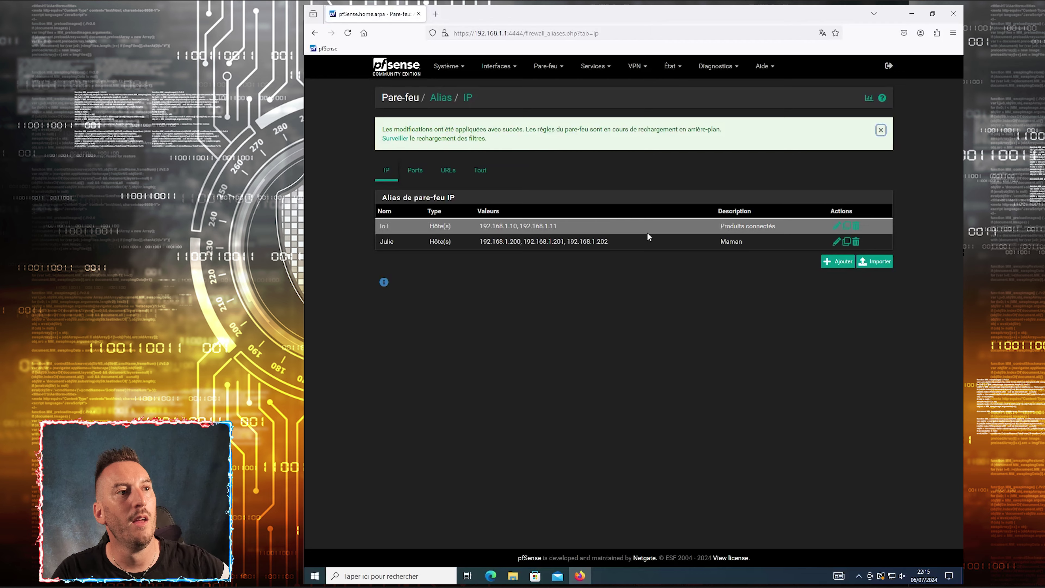
{"action": "double_click", "coordinate": [387, 242]}
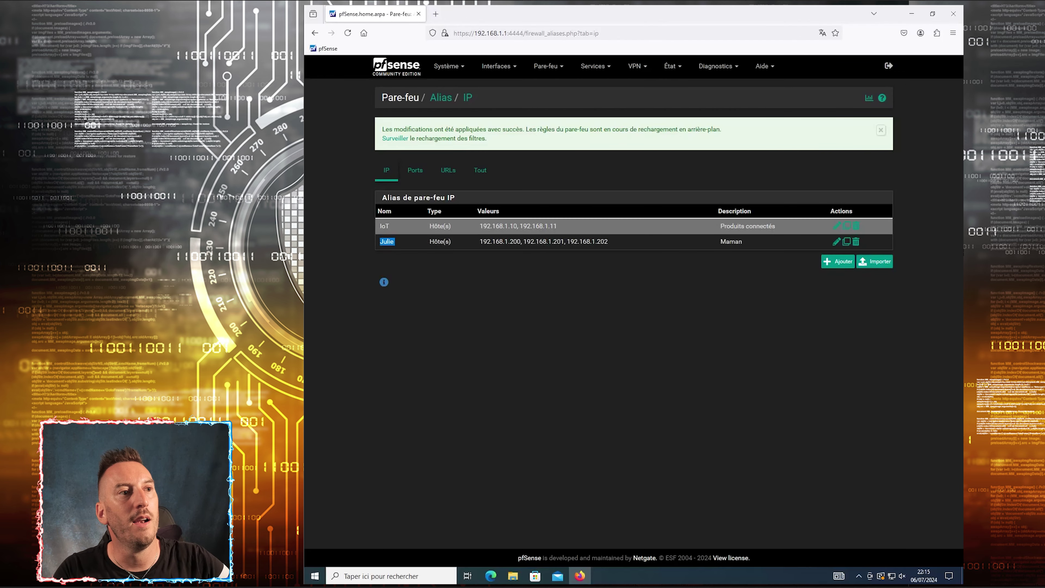
Review the IoT and Maman alias entries, open IoT for editing, and return unchanged
{"action": "left_click_drag", "start_coordinate": [476, 225], "coordinate": [544, 225]}
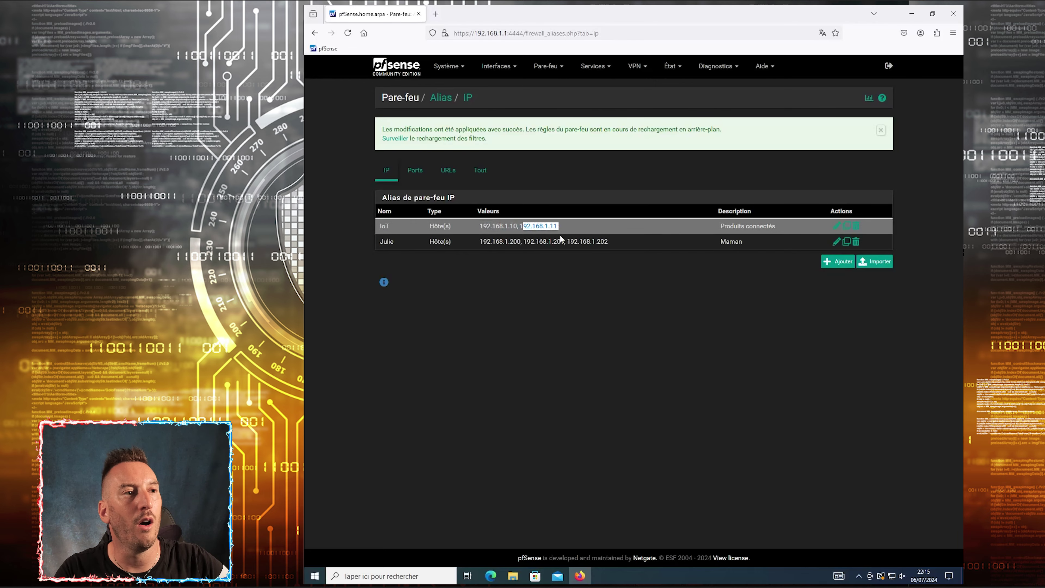
{"action": "left_click_drag", "start_coordinate": [479, 241], "coordinate": [521, 241]}
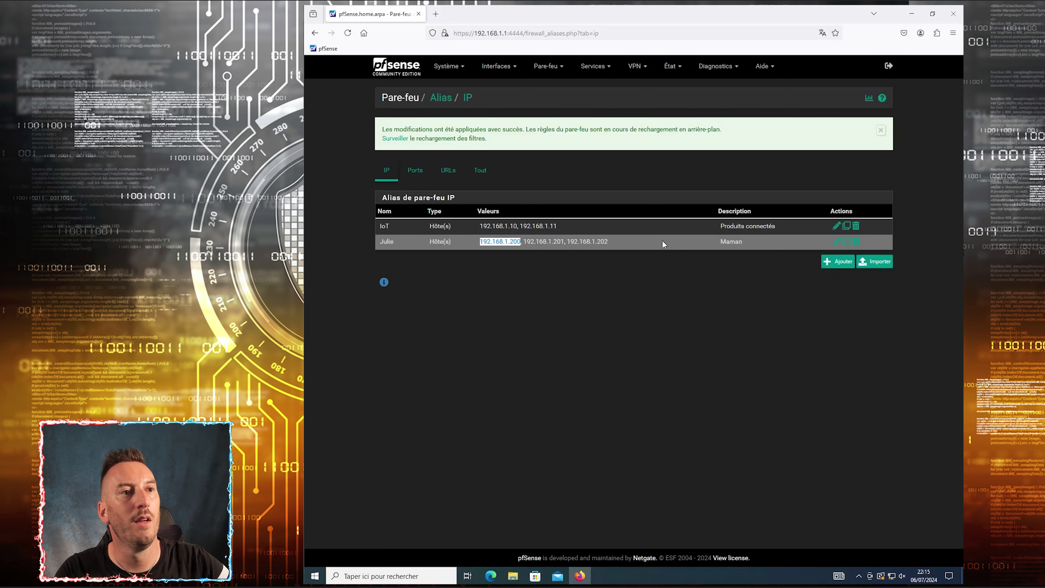
{"action": "left_click_drag", "start_coordinate": [784, 230], "coordinate": [720, 226]}
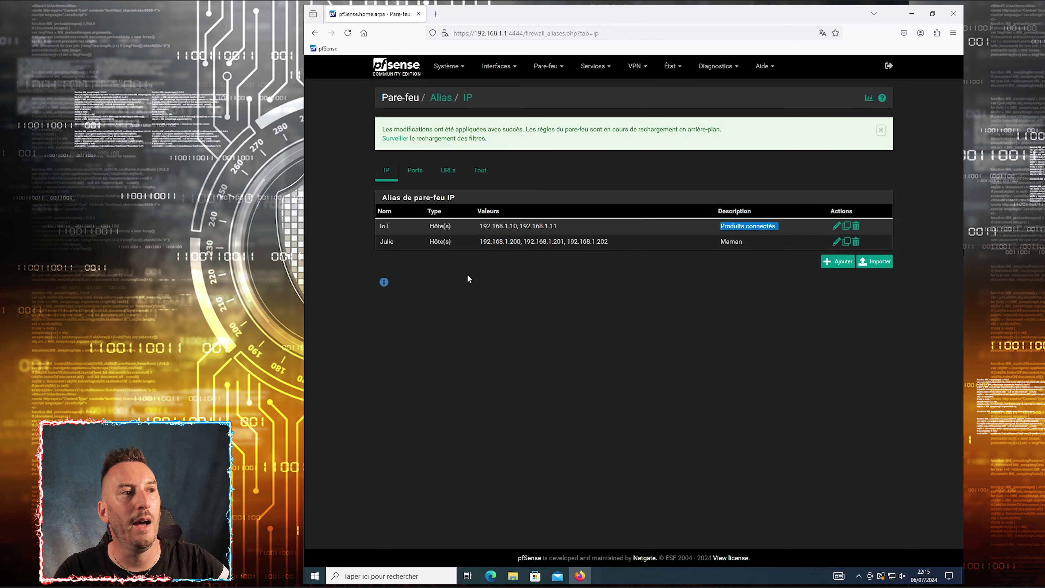
{"action": "left_click_drag", "start_coordinate": [392, 227], "coordinate": [378, 226]}
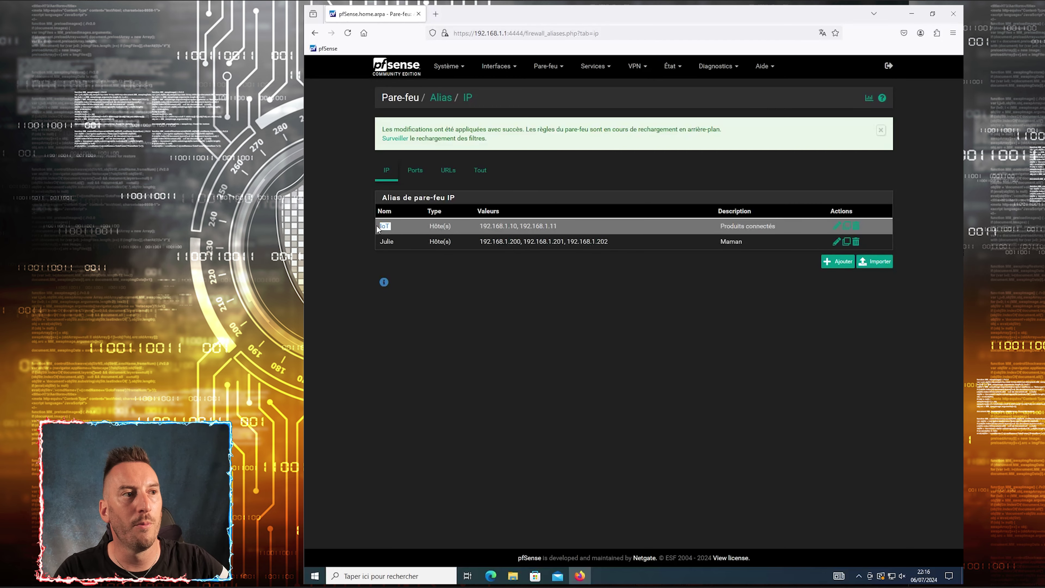
{"action": "left_click", "coordinate": [837, 226]}
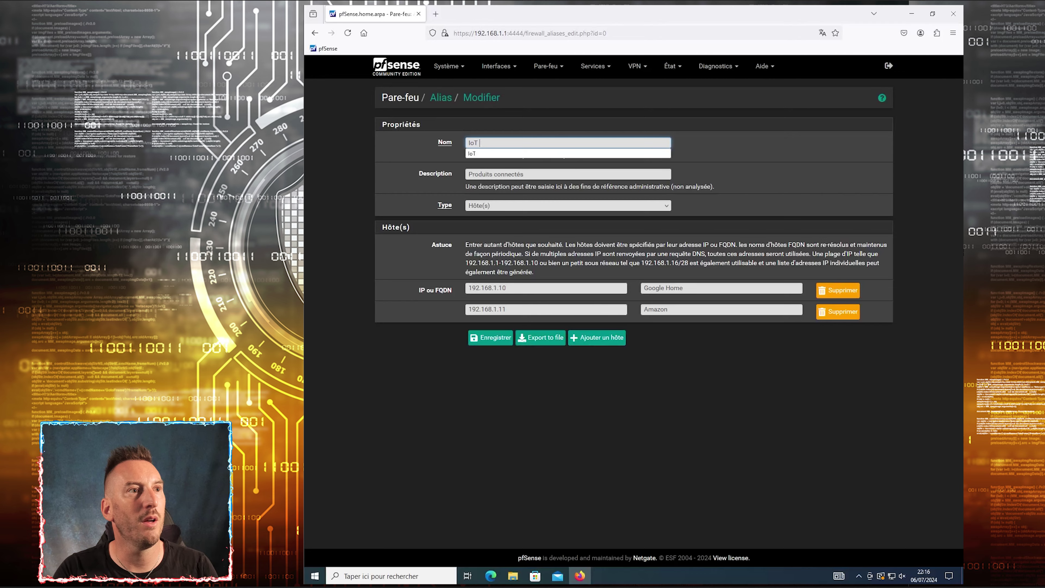
{"action": "left_click", "coordinate": [448, 99]}
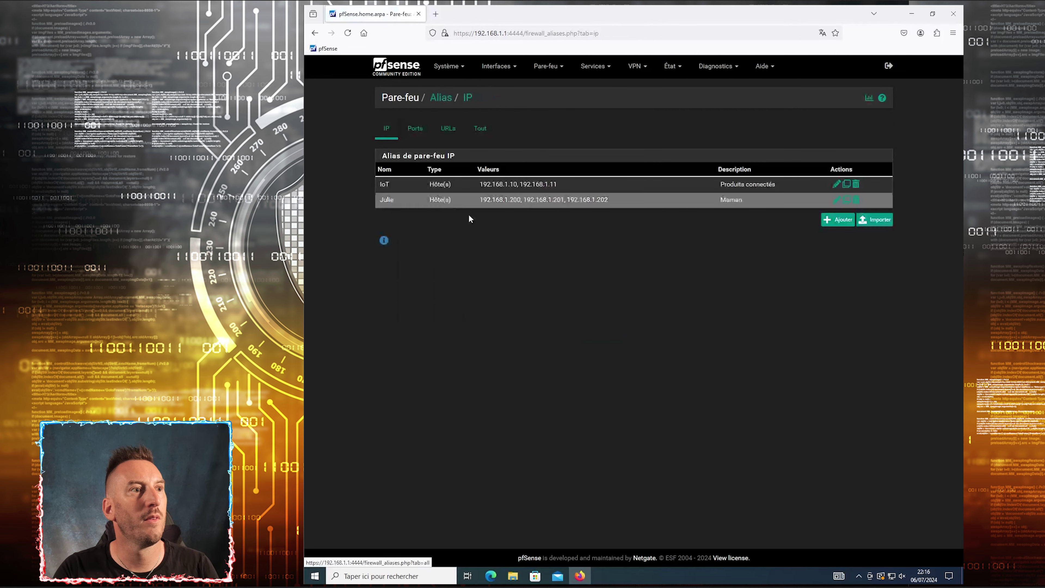
Try saving a new alias 'IoT Google' with host 192.168.1.100 described Test
{"action": "left_click", "coordinate": [827, 220]}
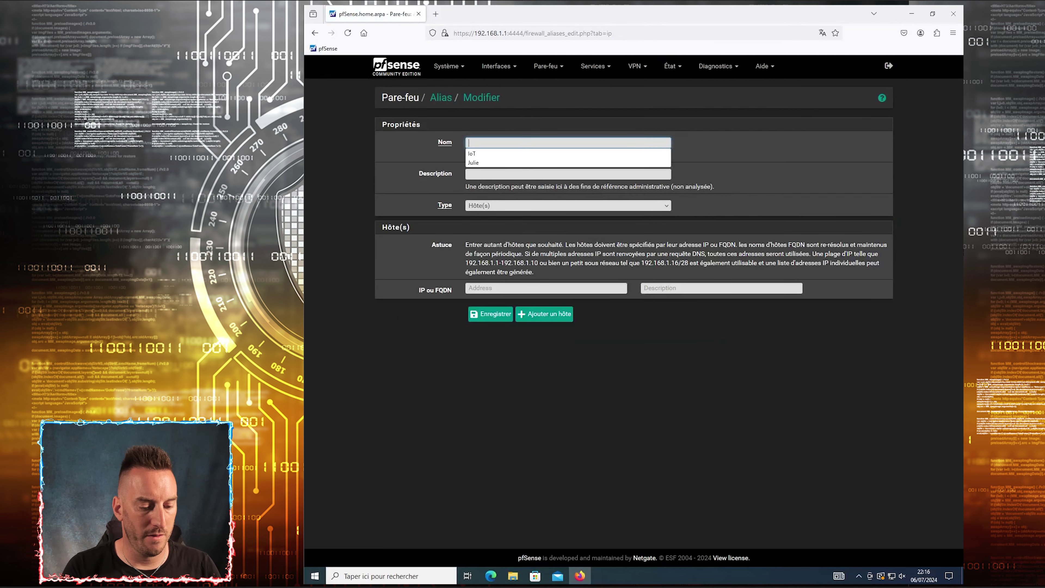
{"action": "type", "text": "IoT "}
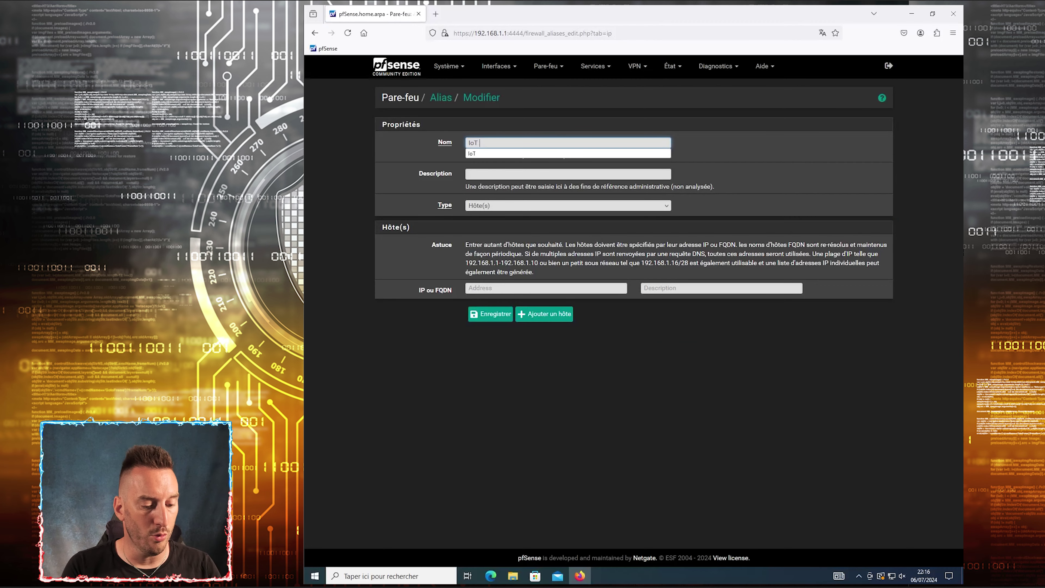
{"action": "type", "text": "Google"}
{"action": "key", "text": "Tab"}
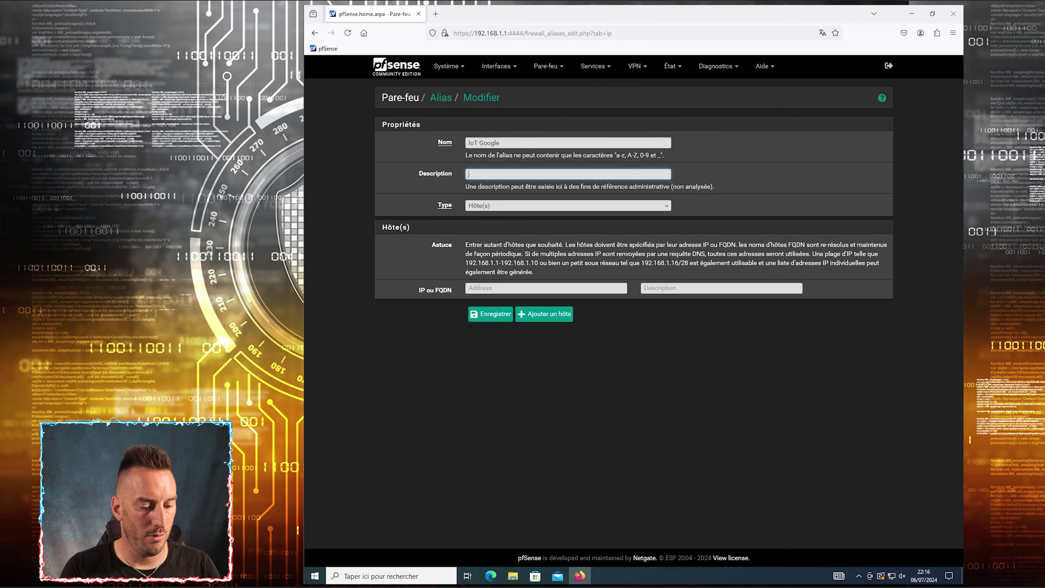
{"action": "type", "text": "IoT Google"}
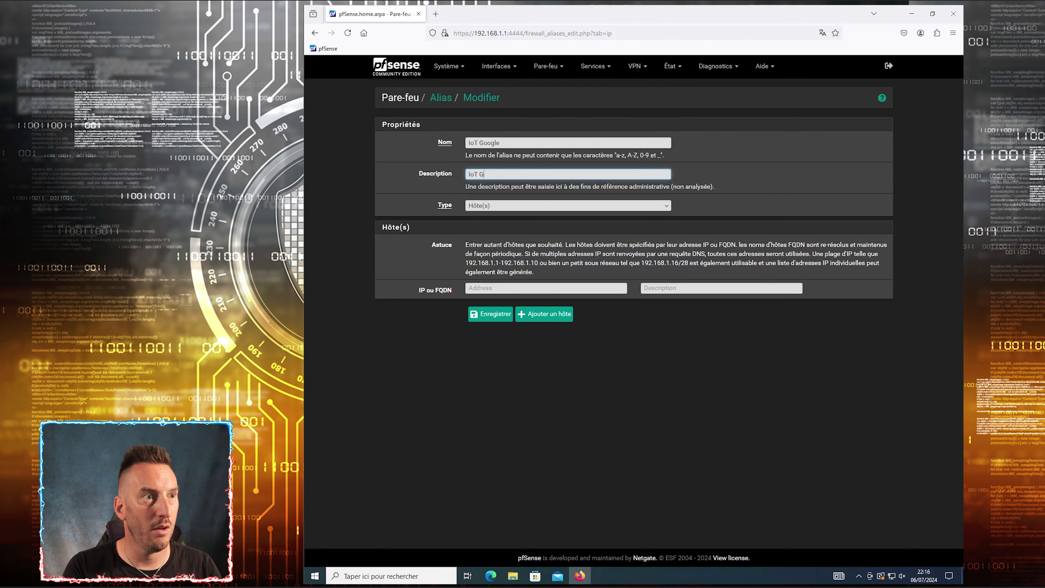
{"action": "left_click", "coordinate": [469, 288]}
{"action": "type", "text": "192.168.1"}
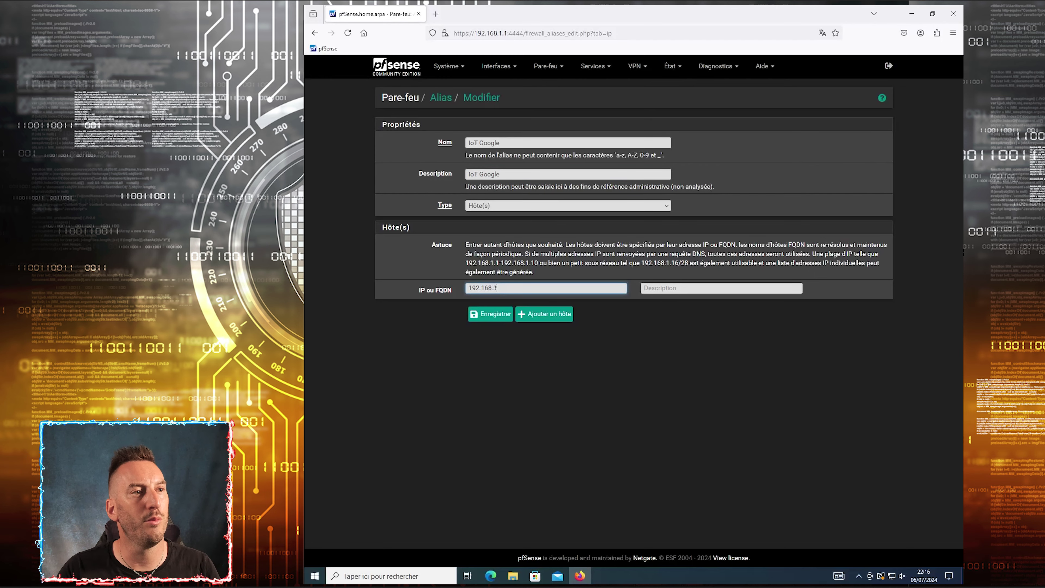
{"action": "type", "text": ".100"}
{"action": "key", "text": "Tab"}
{"action": "type", "text": "TEst"}
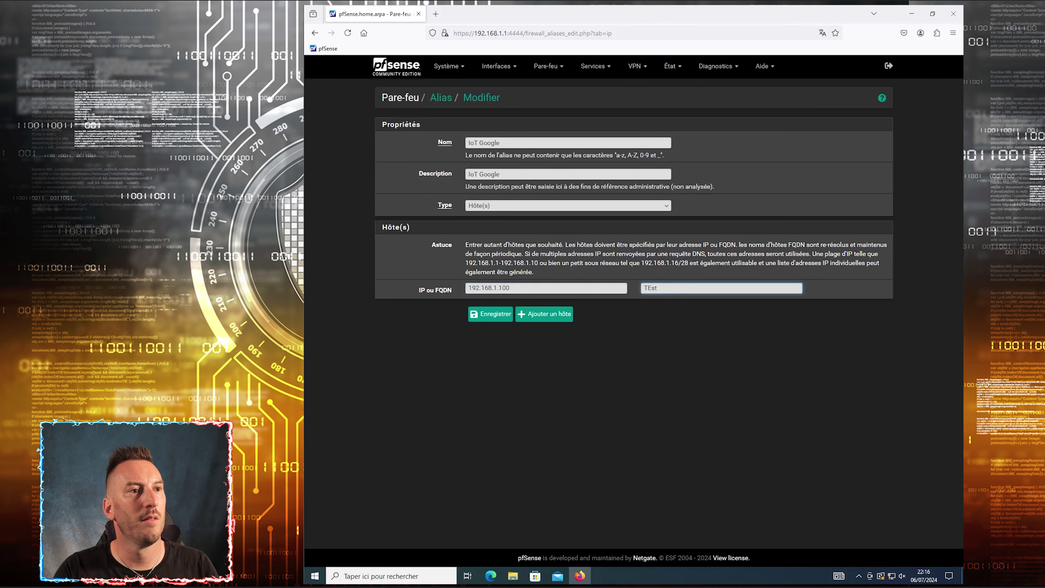
{"action": "key", "text": "ctrl+a"}
{"action": "type", "text": "Test"}
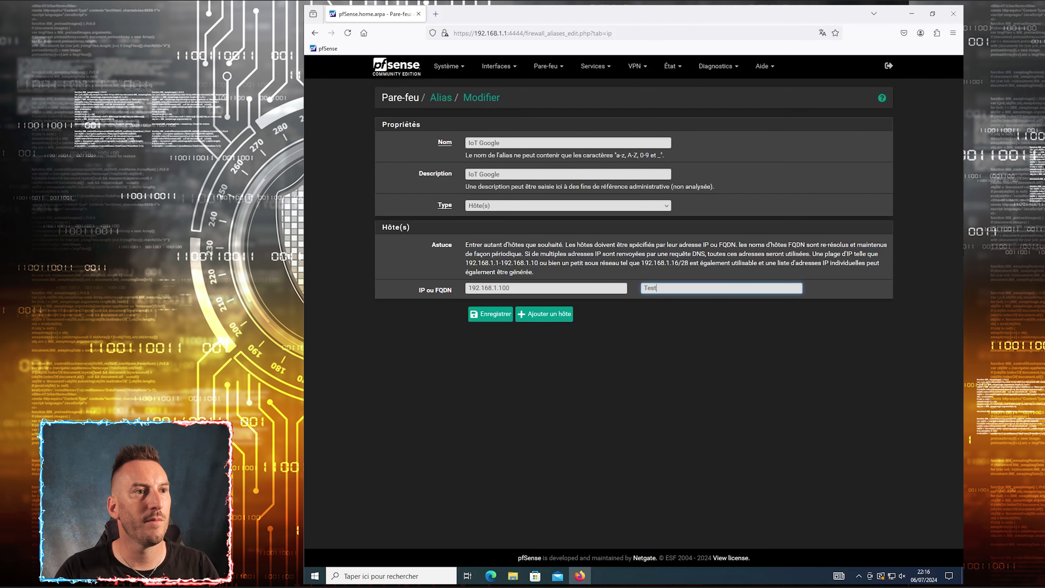
{"action": "left_click", "coordinate": [502, 315]}
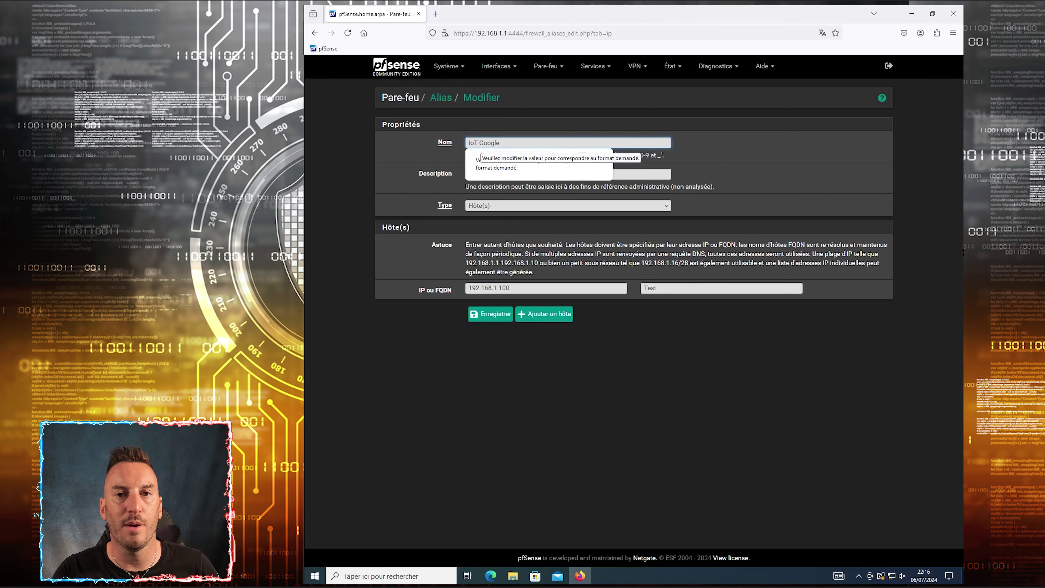
Attempt to fix the alias name's format error, then leave the form without saving
{"action": "key", "text": "shift+Left"}
{"action": "key", "text": "shift+Left"}
{"action": "key", "text": "shift+Left"}
{"action": "key", "text": "shift+Left"}
{"action": "key", "text": "shift+Left"}
{"action": "key", "text": "shift+Left"}
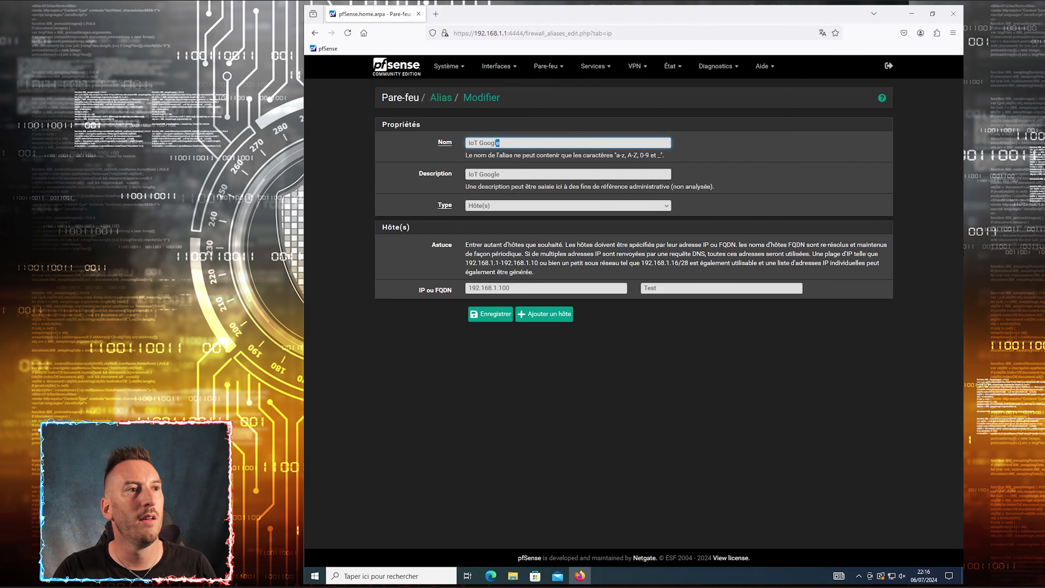
{"action": "key", "text": "Left"}
{"action": "key", "text": "BackSpace"}
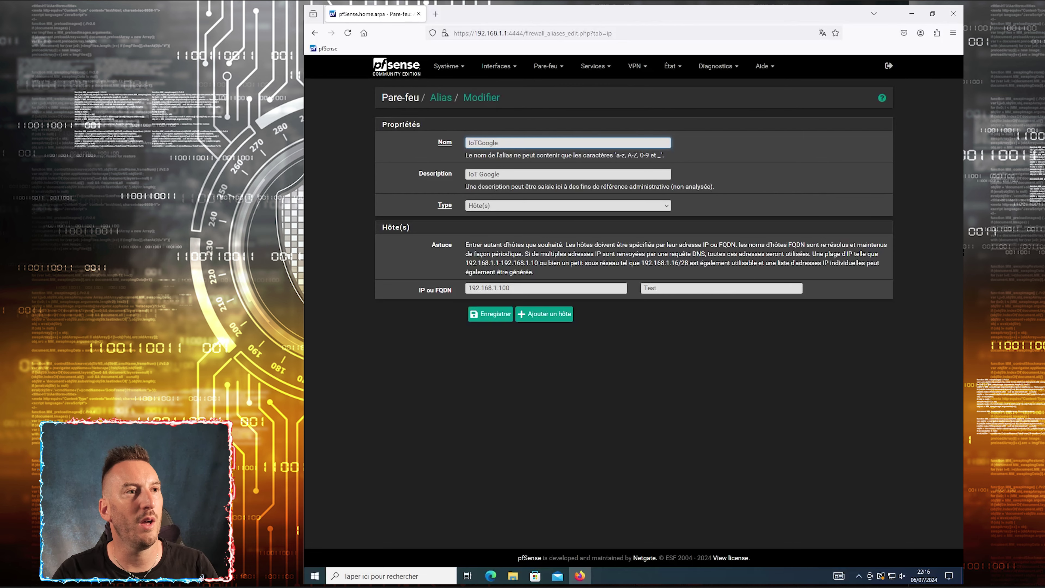
{"action": "left_click", "coordinate": [476, 314]}
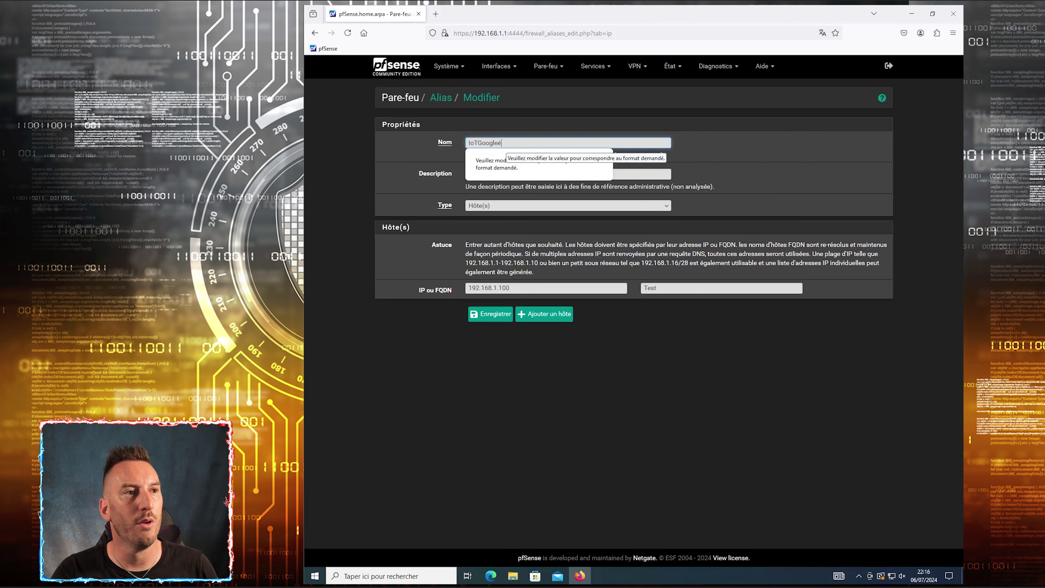
{"action": "key", "text": "BackSpace"}
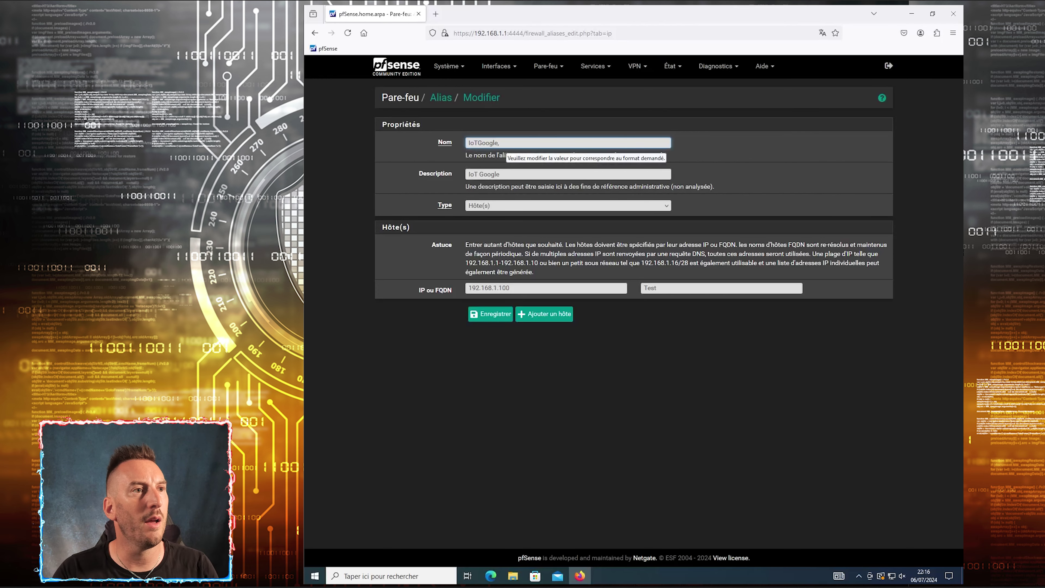
{"action": "left_click", "coordinate": [496, 316]}
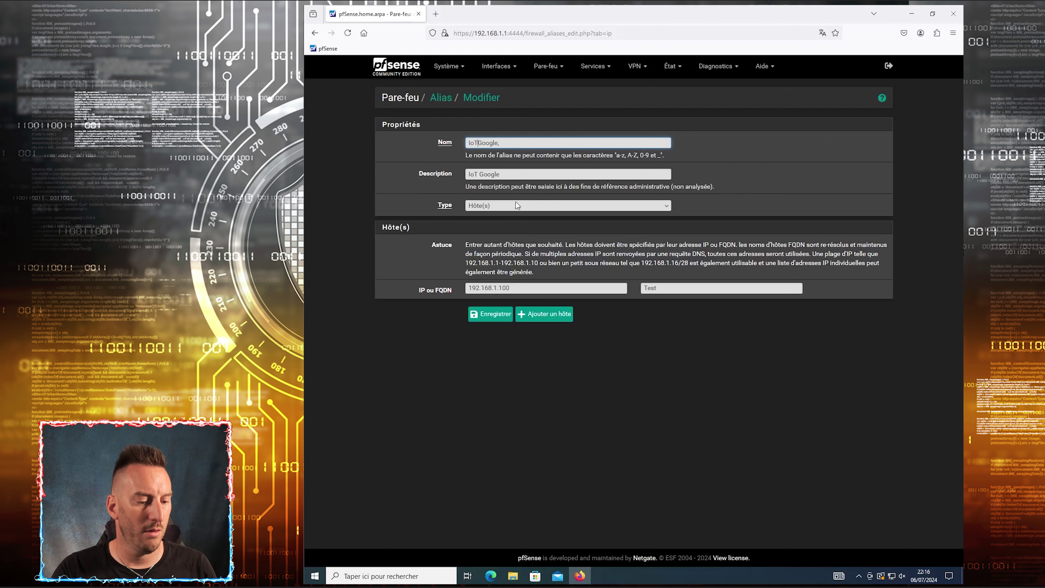
{"action": "type", "text": "_"}
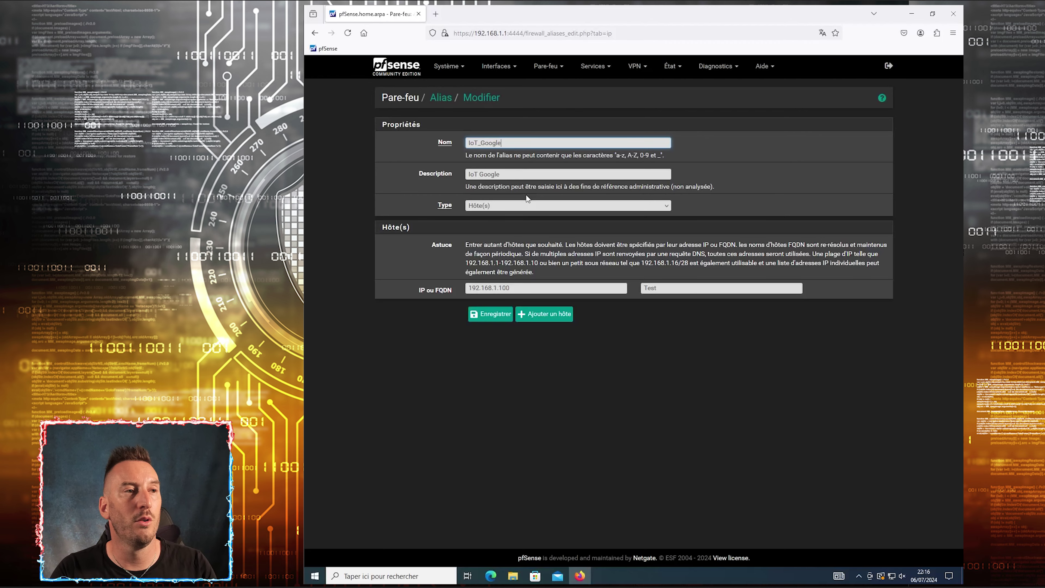
{"action": "left_click", "coordinate": [448, 96]}
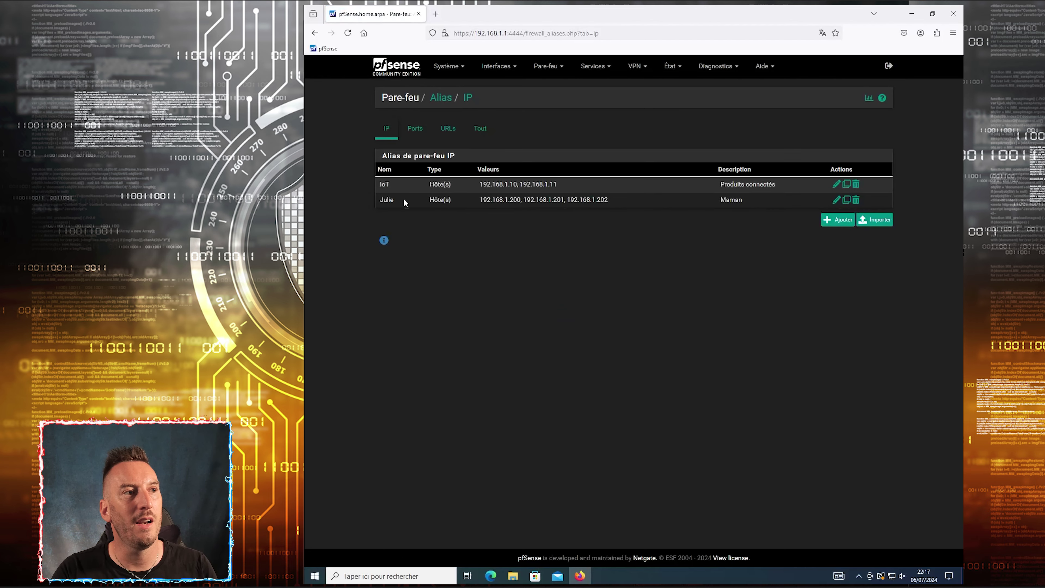
On the Ports aliases list, start a Port(s) alias named DHCP described Serveur DHCP
{"action": "left_click", "coordinate": [415, 128]}
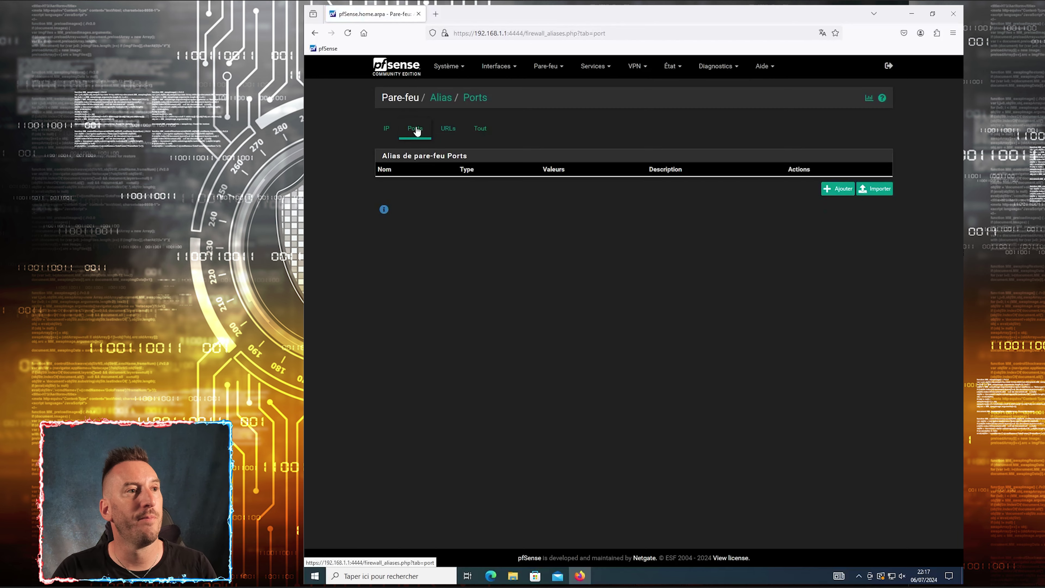
{"action": "left_click", "coordinate": [839, 190]}
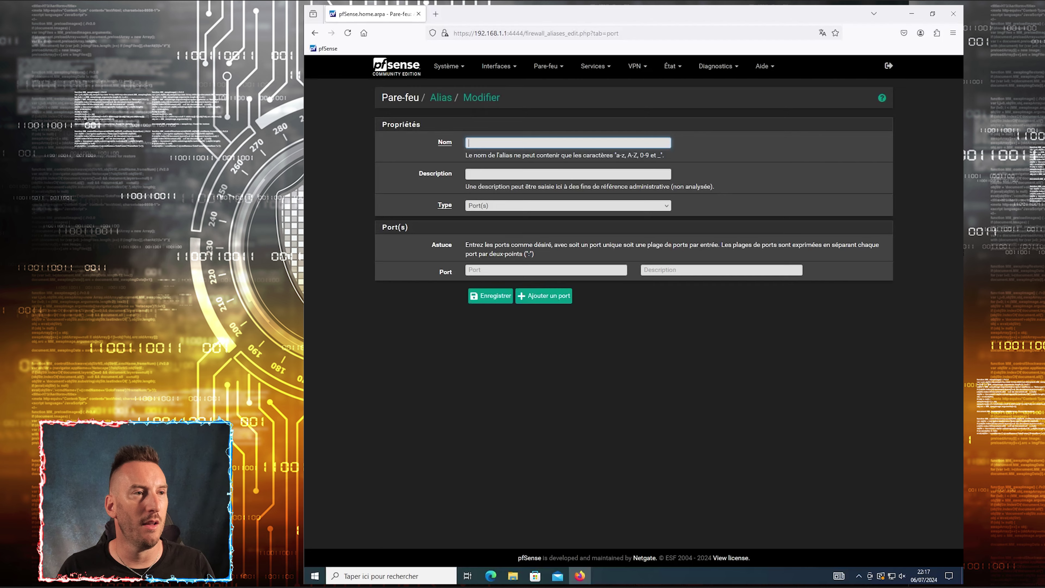
{"action": "type", "text": "DHCP"}
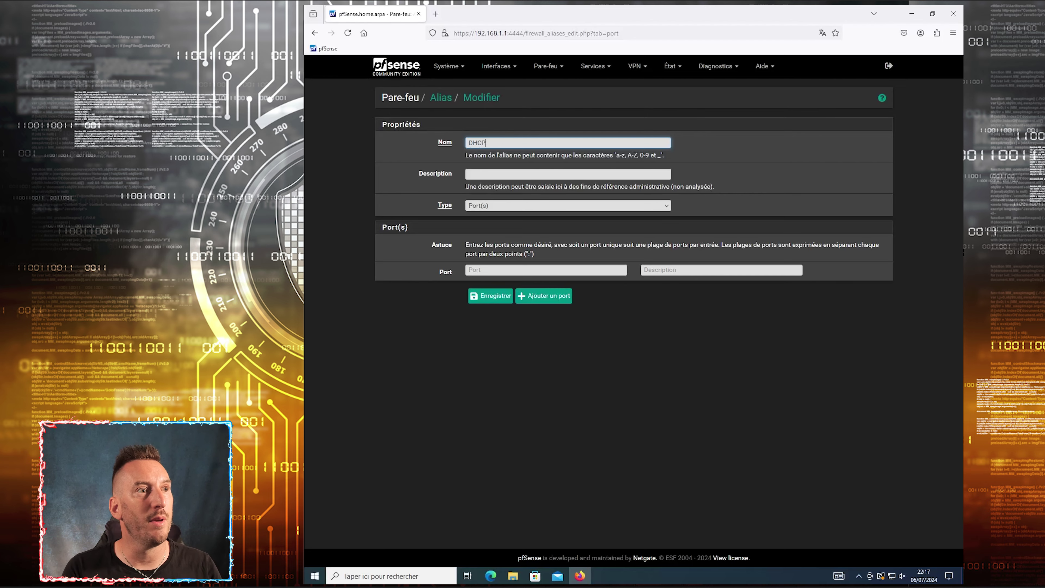
{"action": "key", "text": "Tab"}
{"action": "type", "text": "Serveur DHCP"}
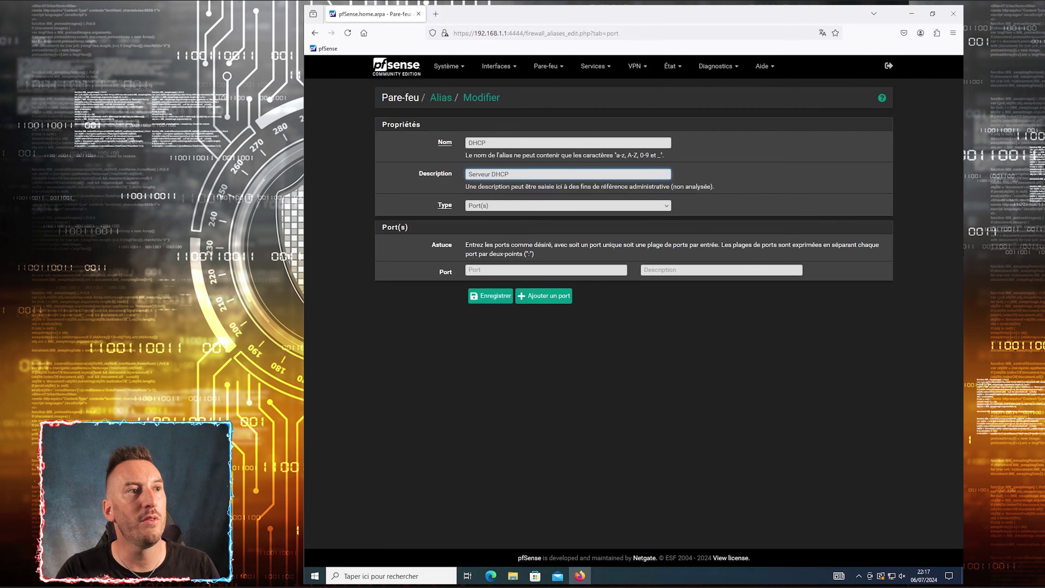
{"action": "key", "text": "ctrl+a"}
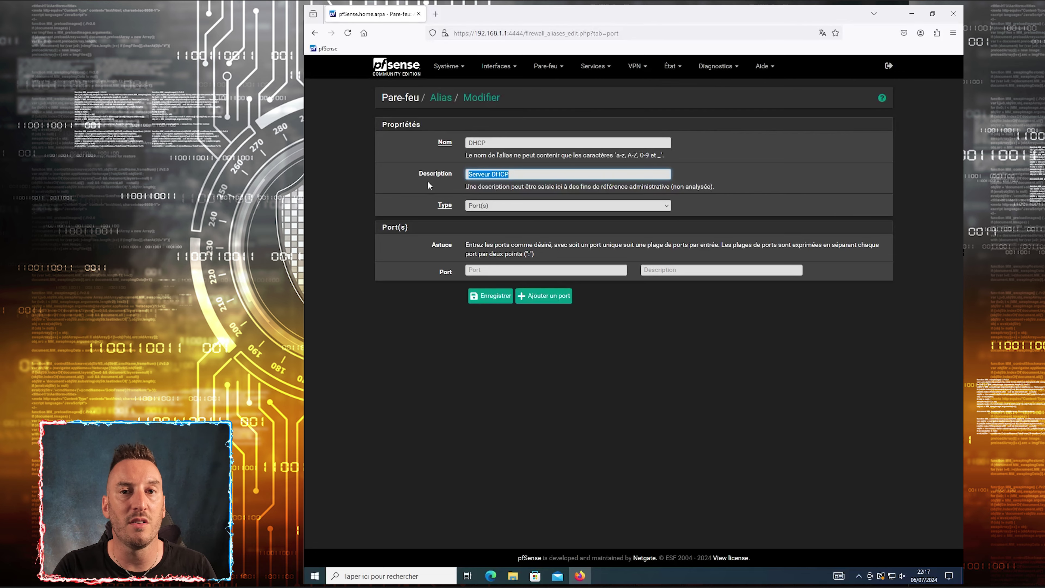
{"action": "left_click", "coordinate": [486, 206]}
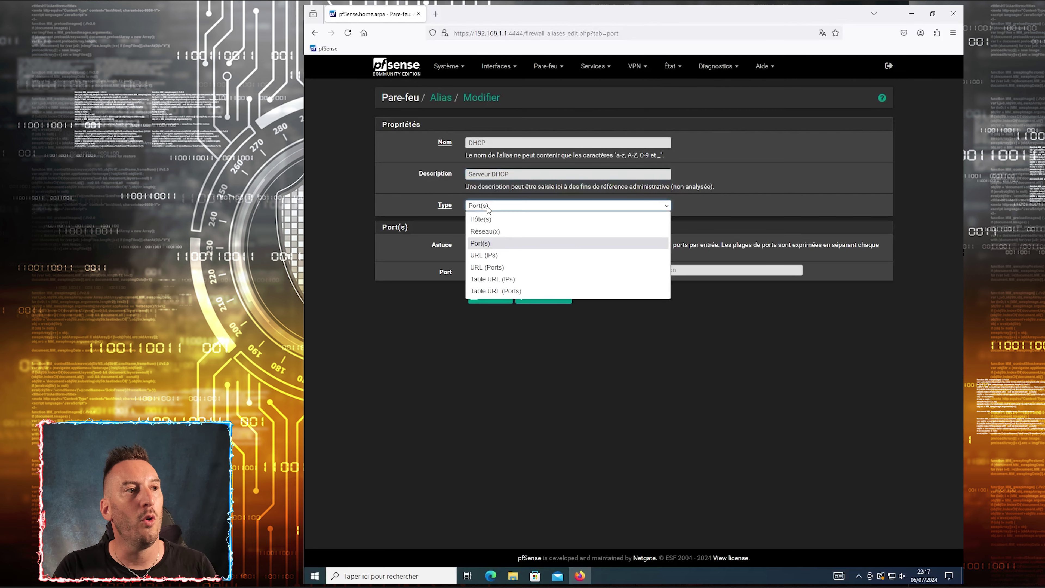
{"action": "left_click", "coordinate": [484, 243]}
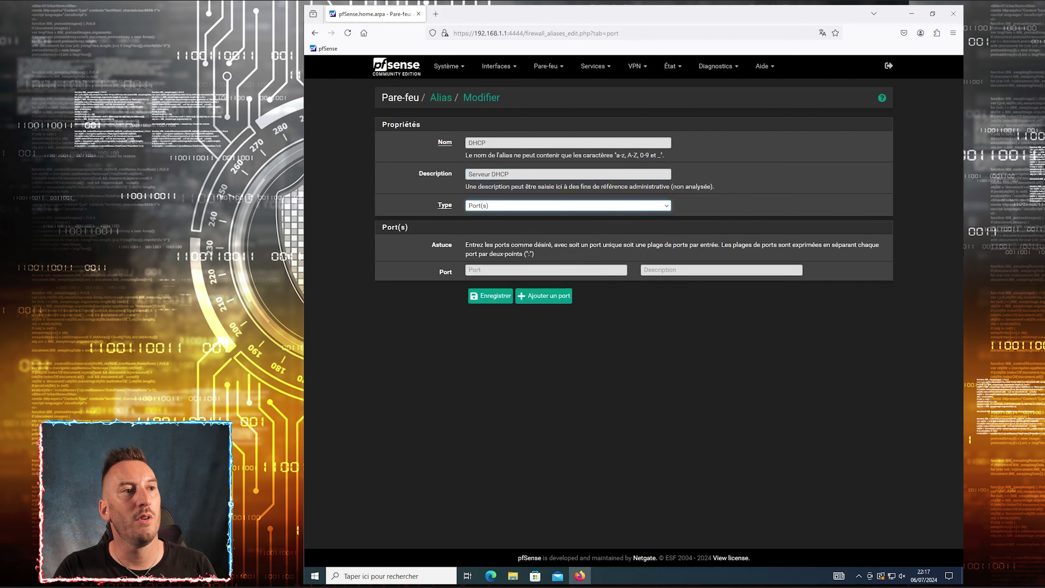
Add port 67 'Serveur' and port 68 'Client', then save the DHCP alias
{"action": "left_click", "coordinate": [479, 270]}
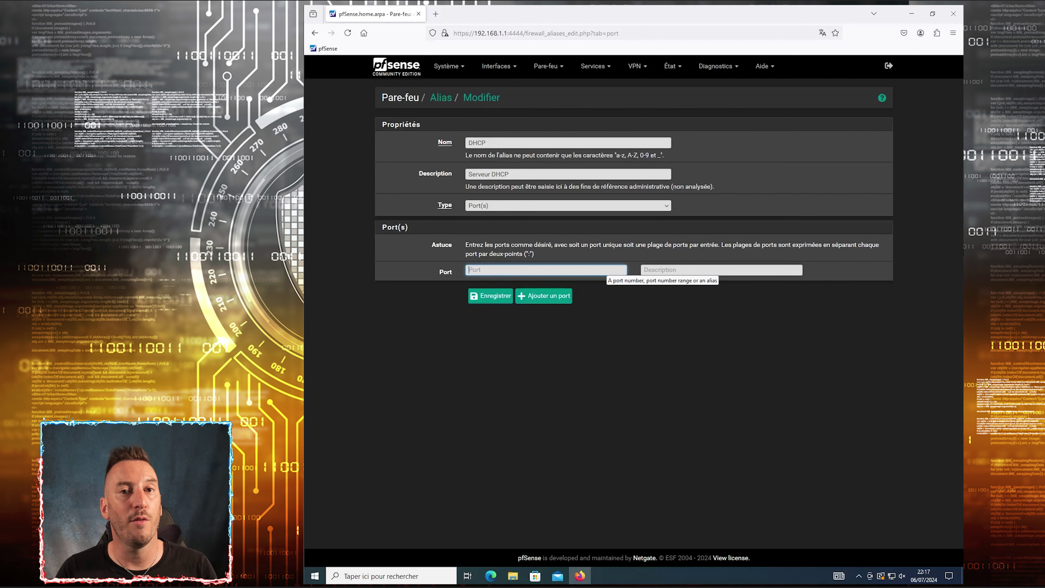
{"action": "type", "text": "67"}
{"action": "key", "text": "Tab"}
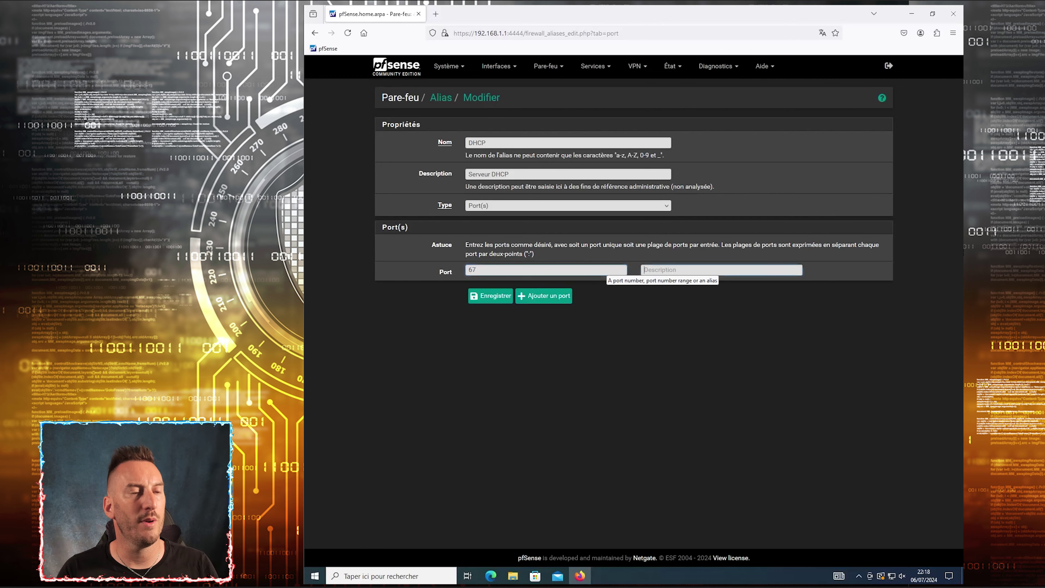
{"action": "type", "text": "Serveur"}
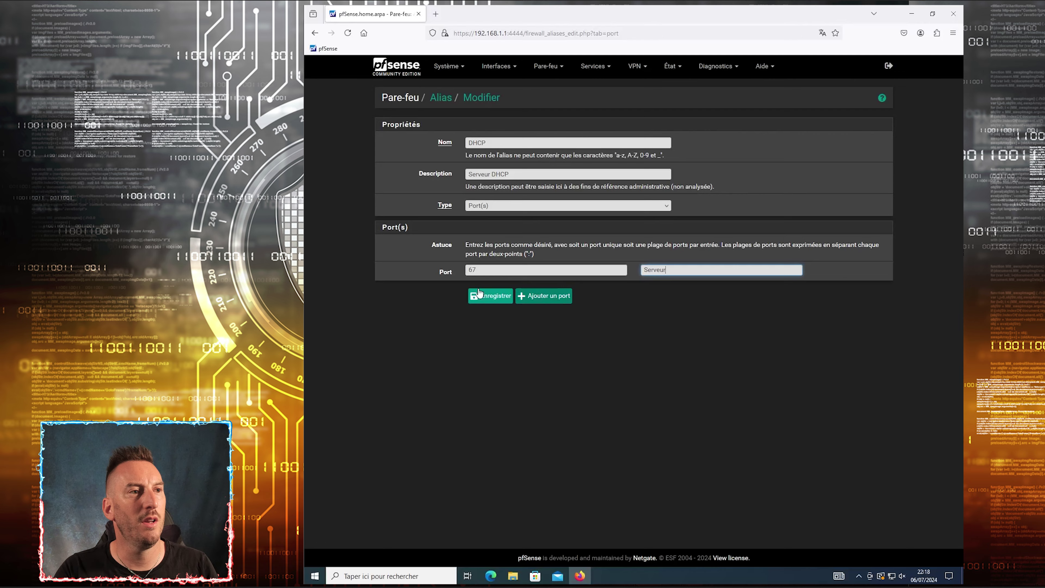
{"action": "left_click", "coordinate": [543, 296]}
{"action": "left_click", "coordinate": [486, 292]}
{"action": "type", "text": "68"}
{"action": "key", "text": "Tab"}
{"action": "type", "text": "Client"}
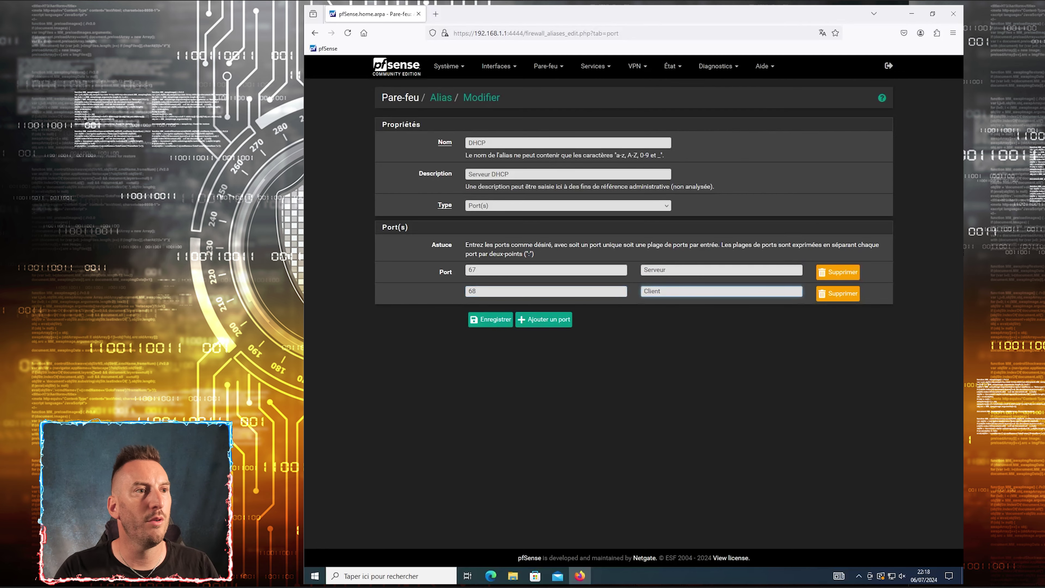
{"action": "left_click", "coordinate": [482, 323]}
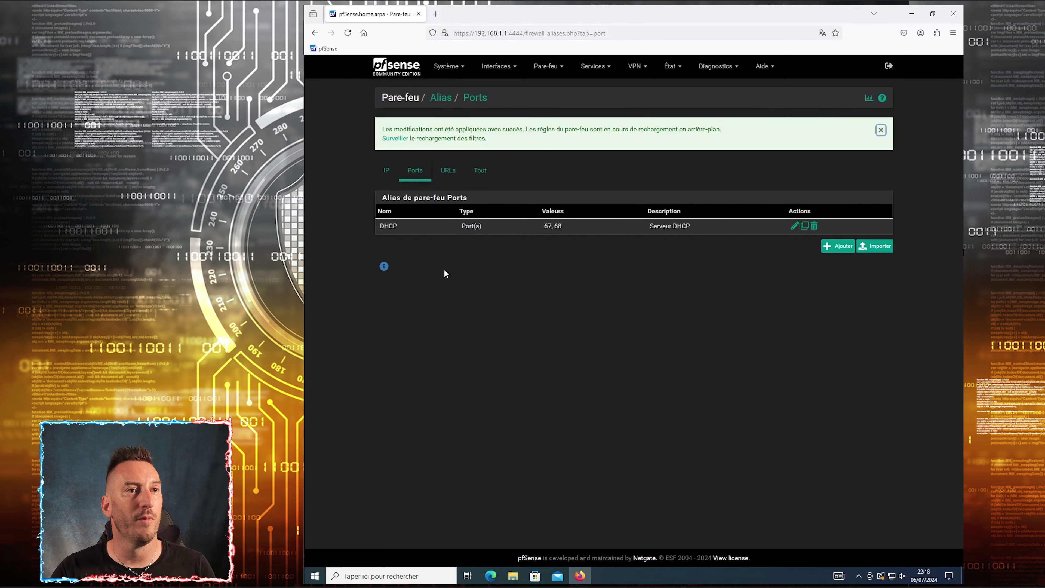
Start a new port alias named Test with first port 5000 described 'test 01'
{"action": "left_click", "coordinate": [838, 247]}
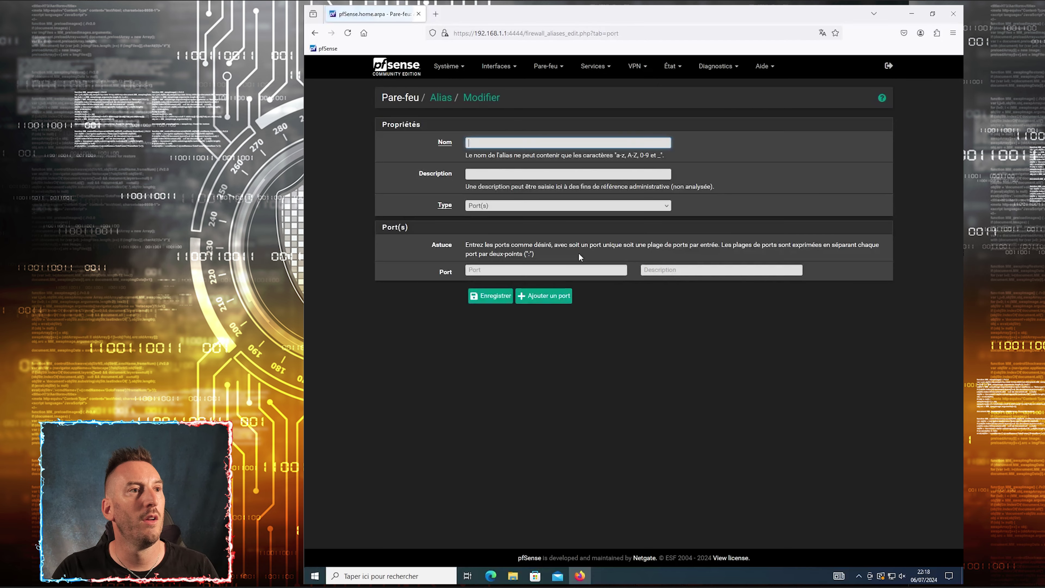
{"action": "left_click", "coordinate": [472, 142]}
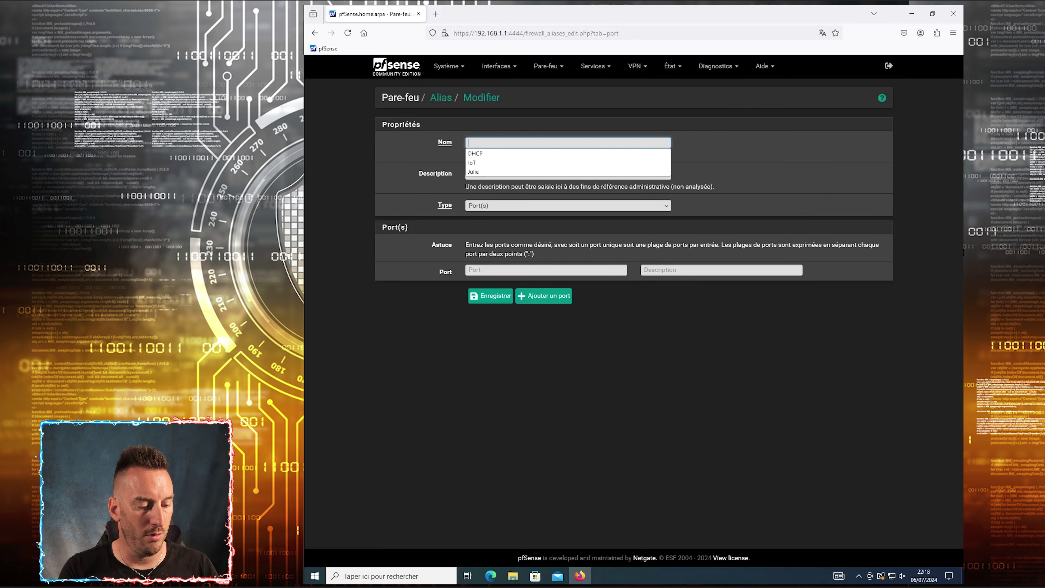
{"action": "type", "text": "Test"}
{"action": "key", "text": "Tab"}
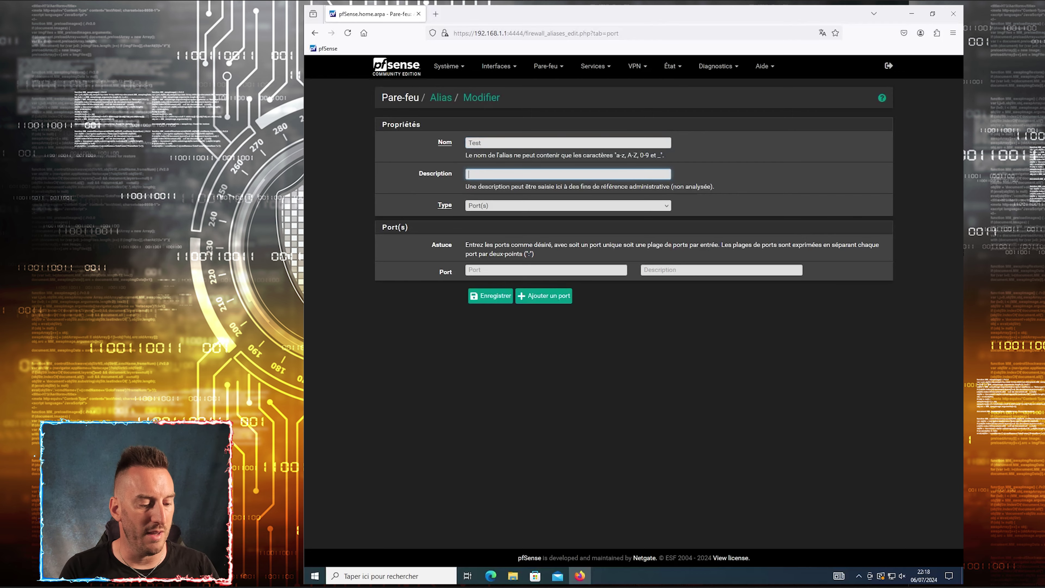
{"action": "left_click", "coordinate": [488, 271]}
{"action": "type", "text": "5000"}
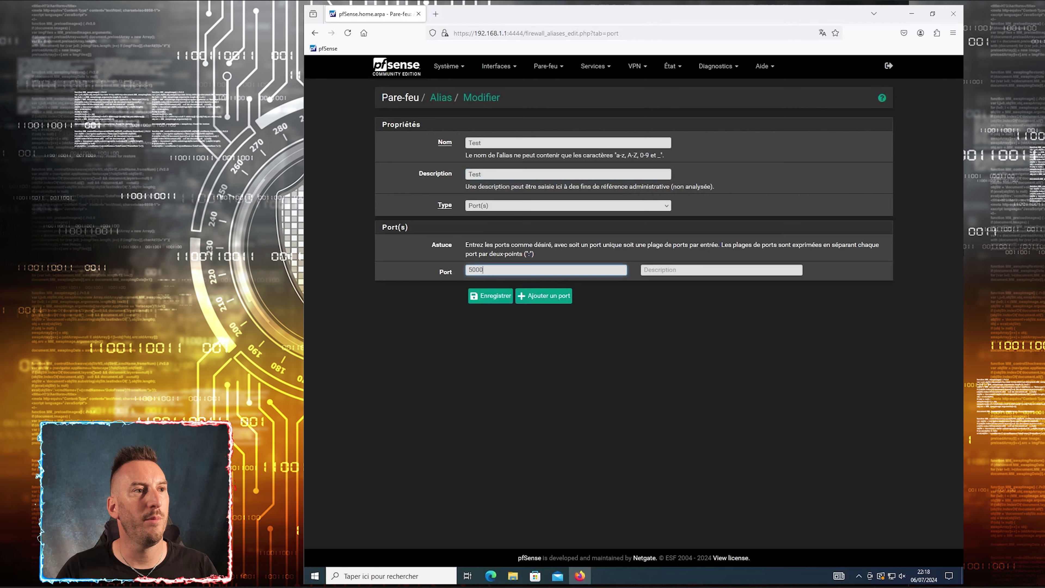
{"action": "left_click", "coordinate": [658, 270]}
{"action": "type", "text": "test 01"}
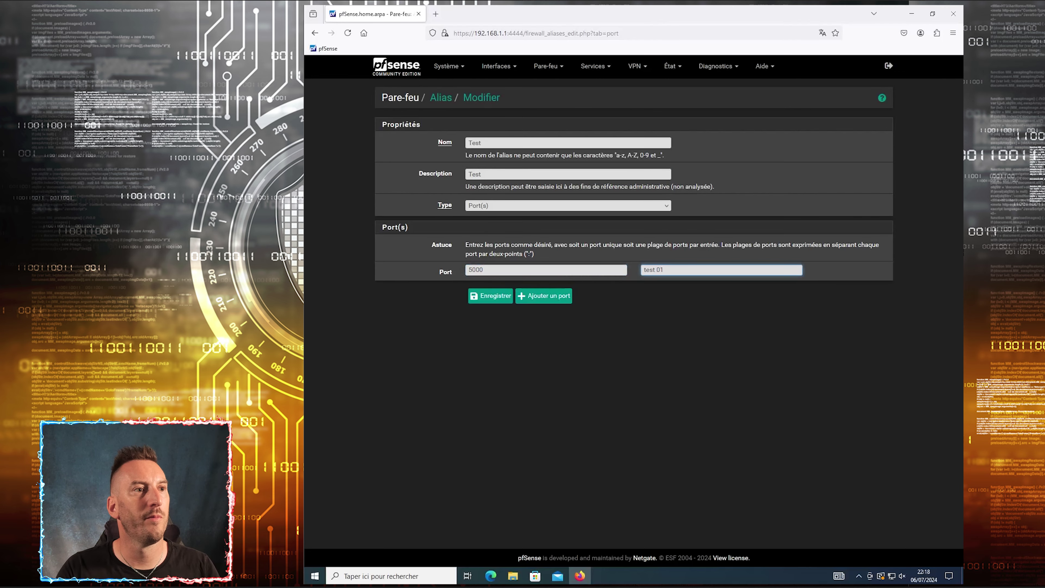
Add ports 5001 and 5002, describe the third as 'test 03', and save the alias
{"action": "left_click", "coordinate": [529, 297]}
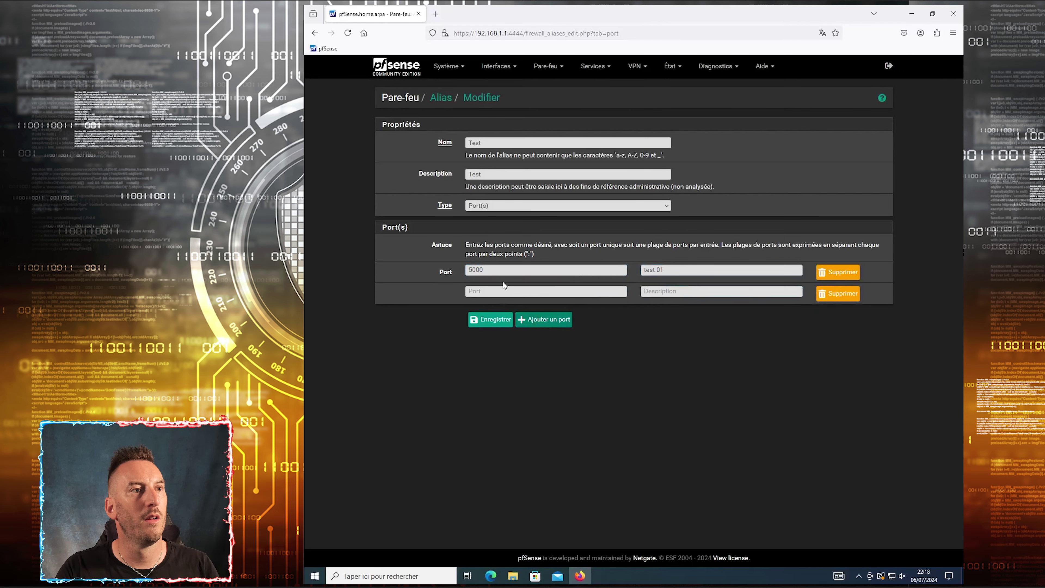
{"action": "left_click", "coordinate": [500, 290]}
{"action": "type", "text": "500"}
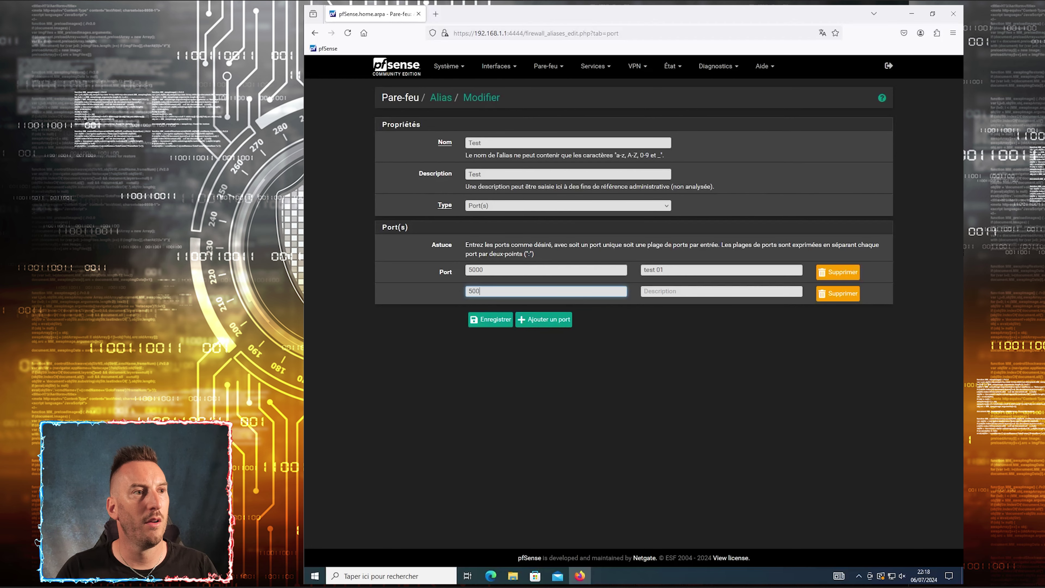
{"action": "type", "text": "01"}
{"action": "key", "text": "Tab"}
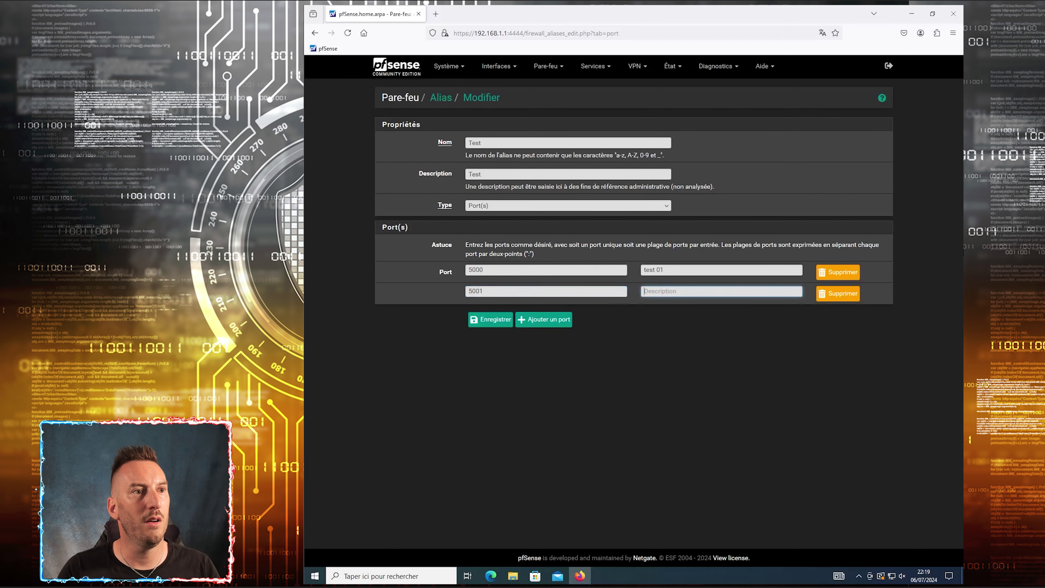
{"action": "type", "text": "test 02"}
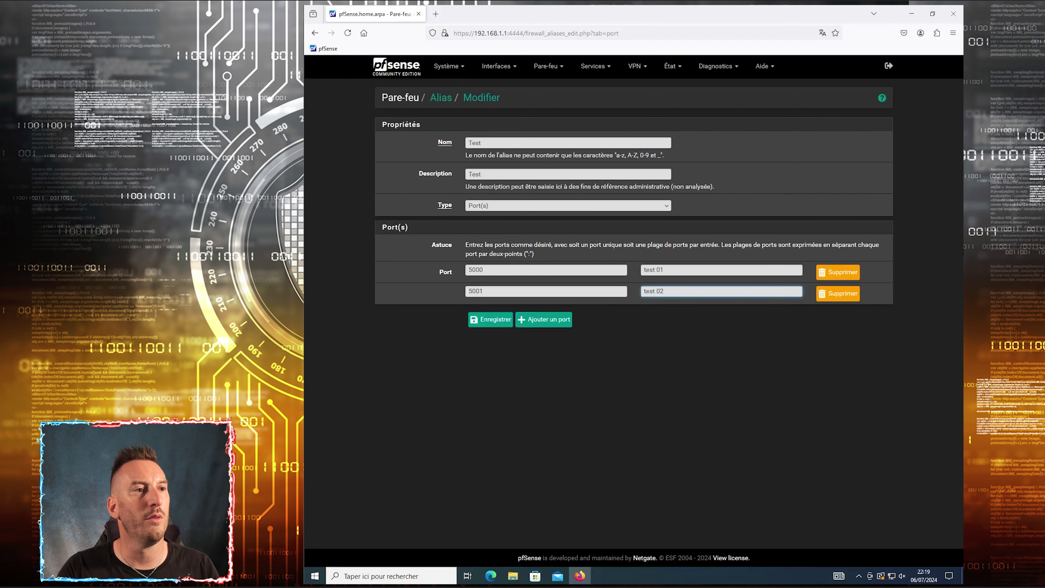
{"action": "left_click", "coordinate": [547, 321]}
{"action": "type", "text": "5002"}
{"action": "left_click", "coordinate": [721, 312]}
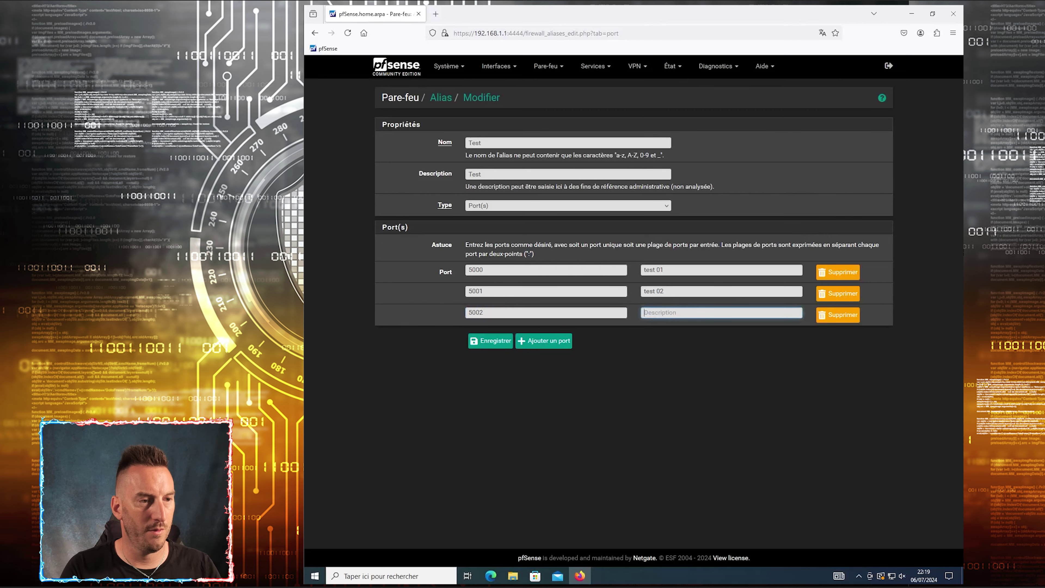
{"action": "type", "text": "test 03"}
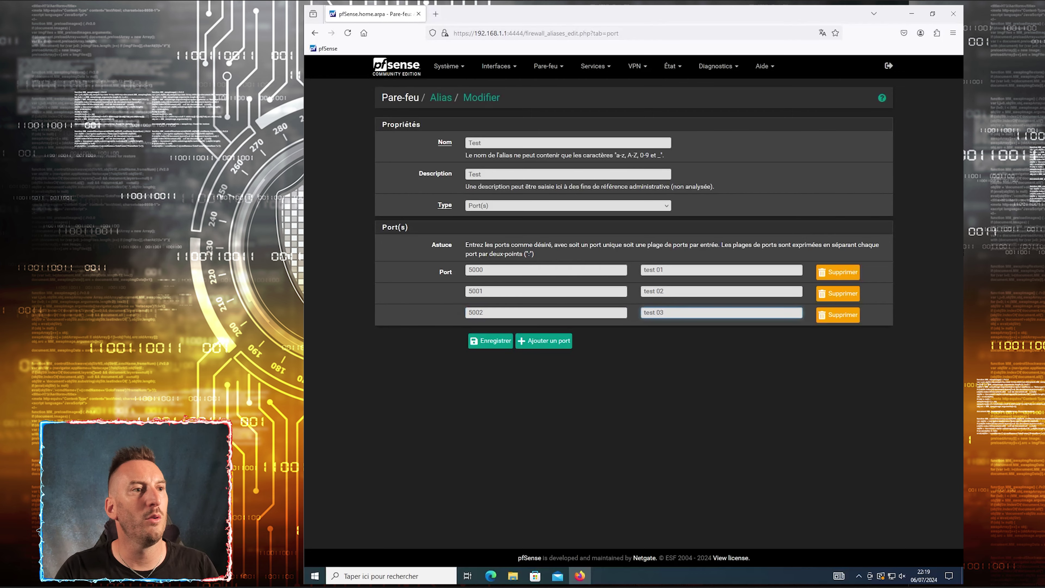
{"action": "left_click", "coordinate": [490, 340]}
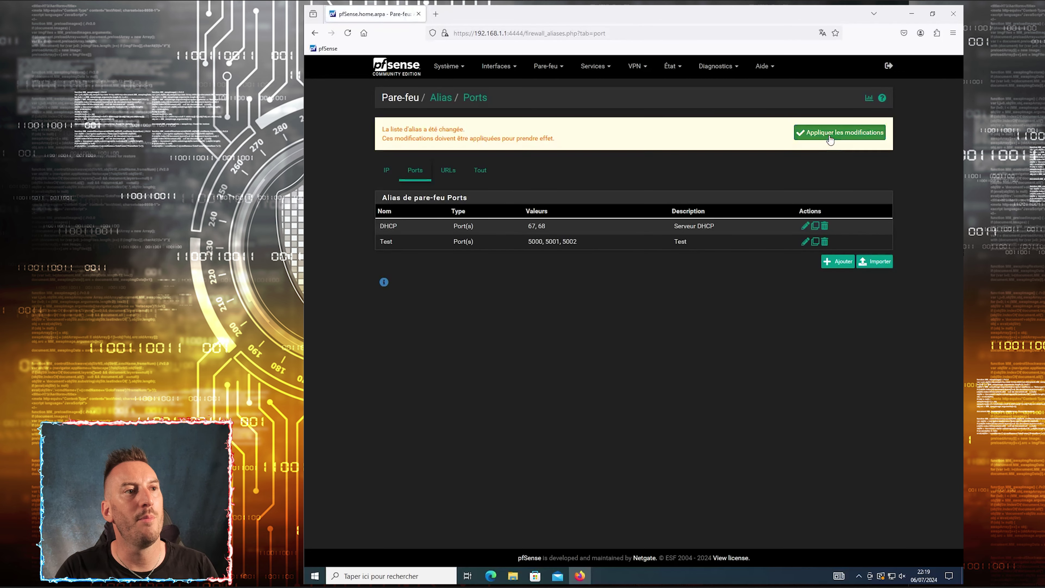
Apply the pending alias changes so the firewall reloads with the Test alias
{"action": "left_click", "coordinate": [827, 133]}
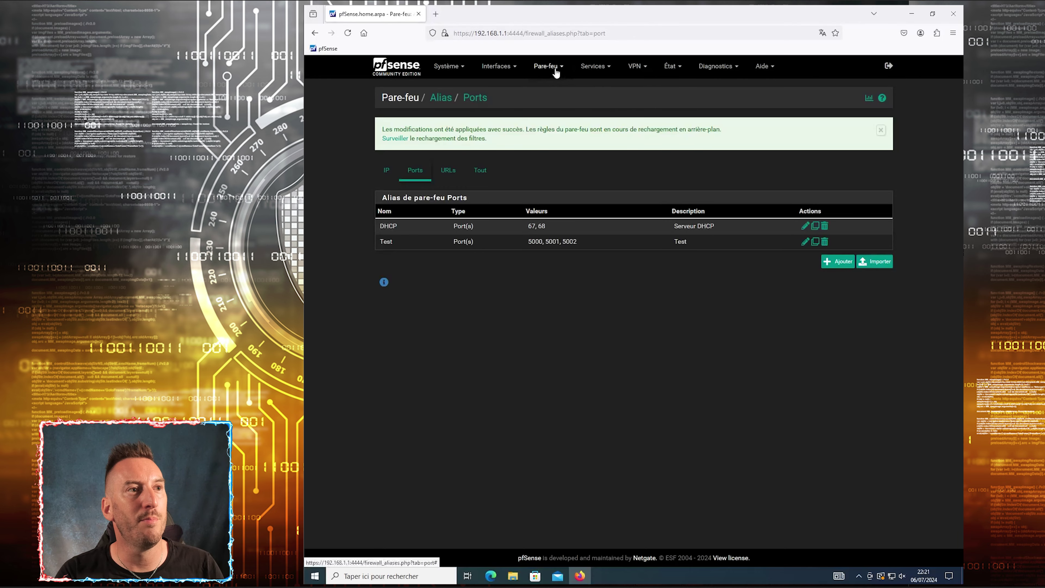
{"action": "left_click", "coordinate": [549, 66]}
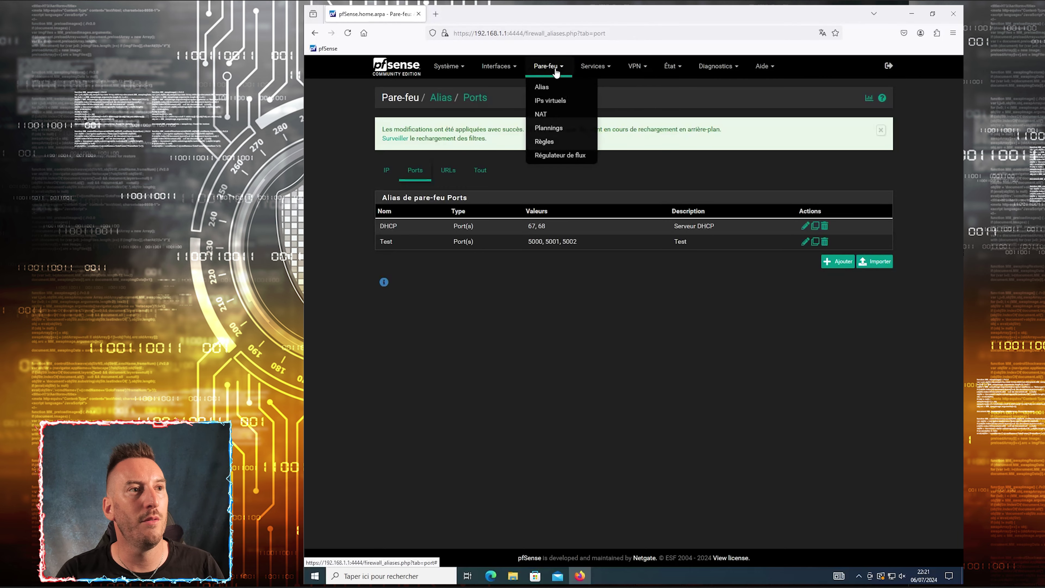
Check the interface assignments, then return to the WAN firewall rules list
{"action": "left_click", "coordinate": [555, 145]}
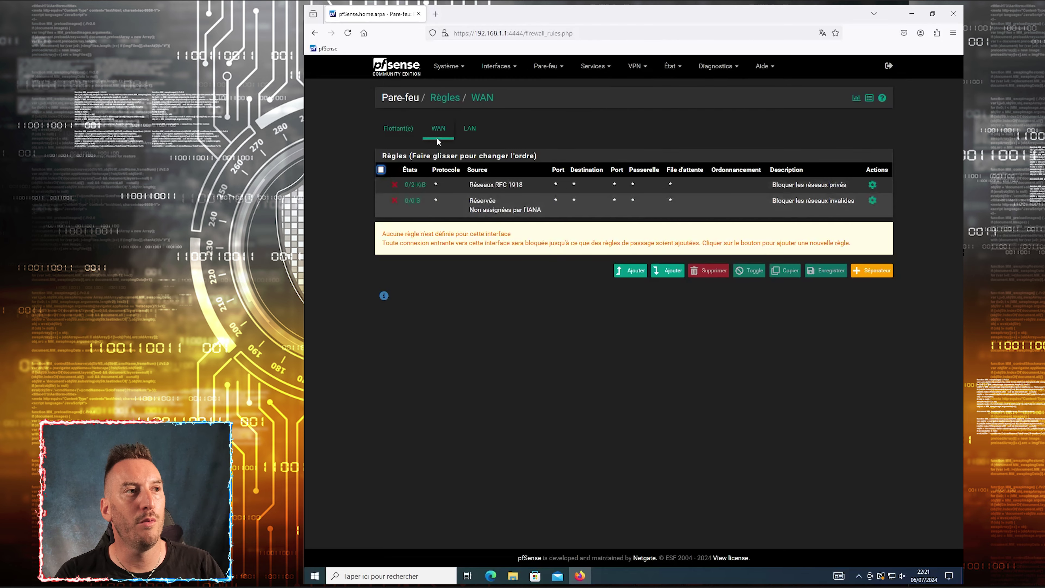
{"action": "left_click", "coordinate": [511, 69]}
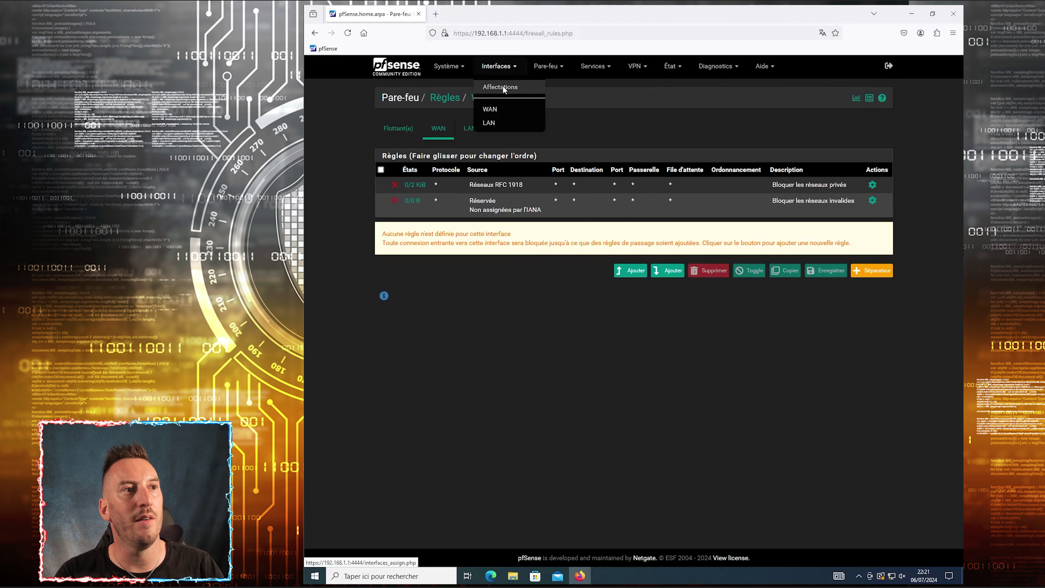
{"action": "left_click", "coordinate": [502, 86]}
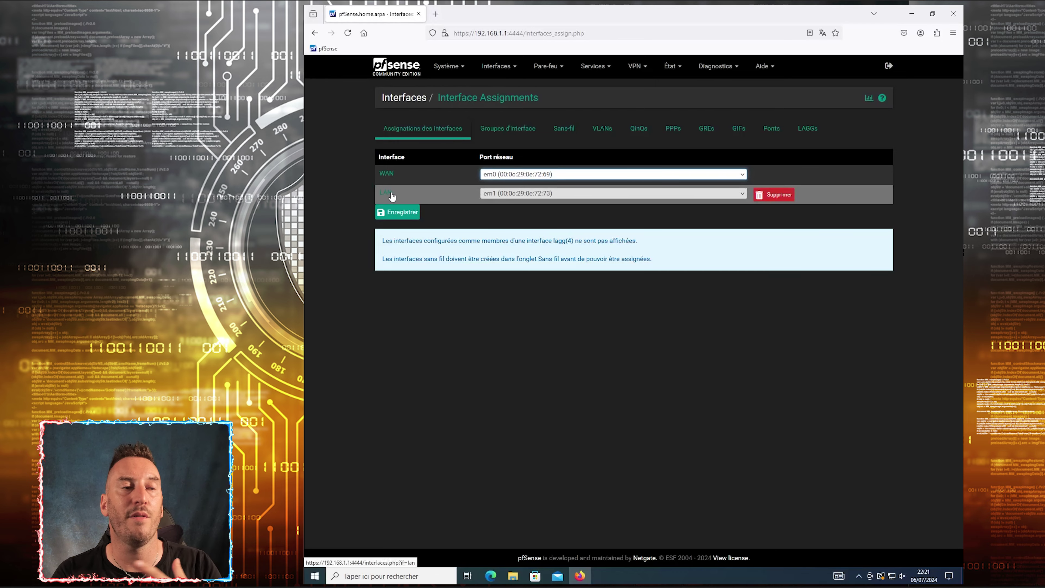
{"action": "left_click", "coordinate": [549, 67]}
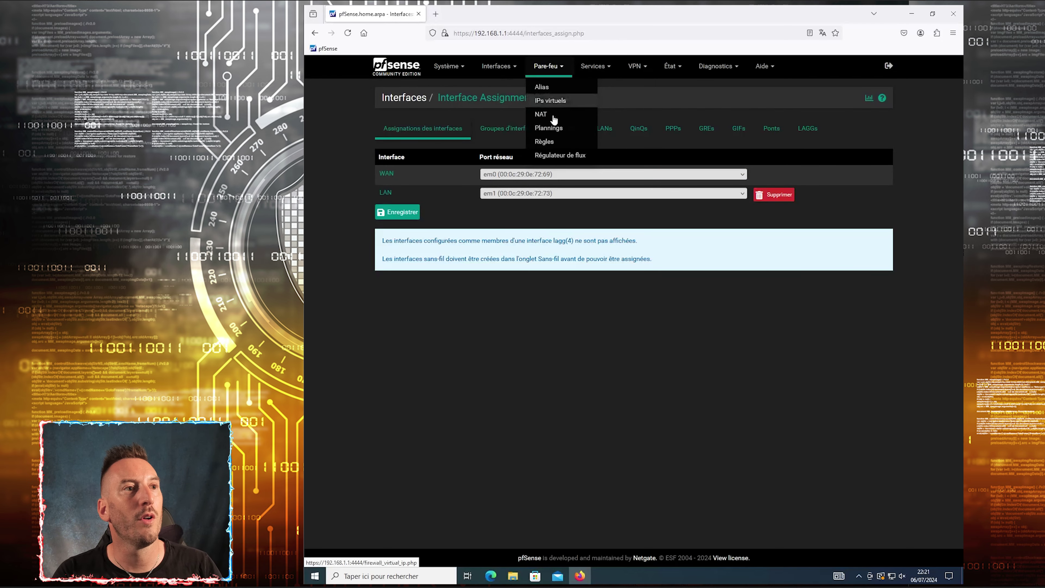
{"action": "left_click", "coordinate": [546, 143]}
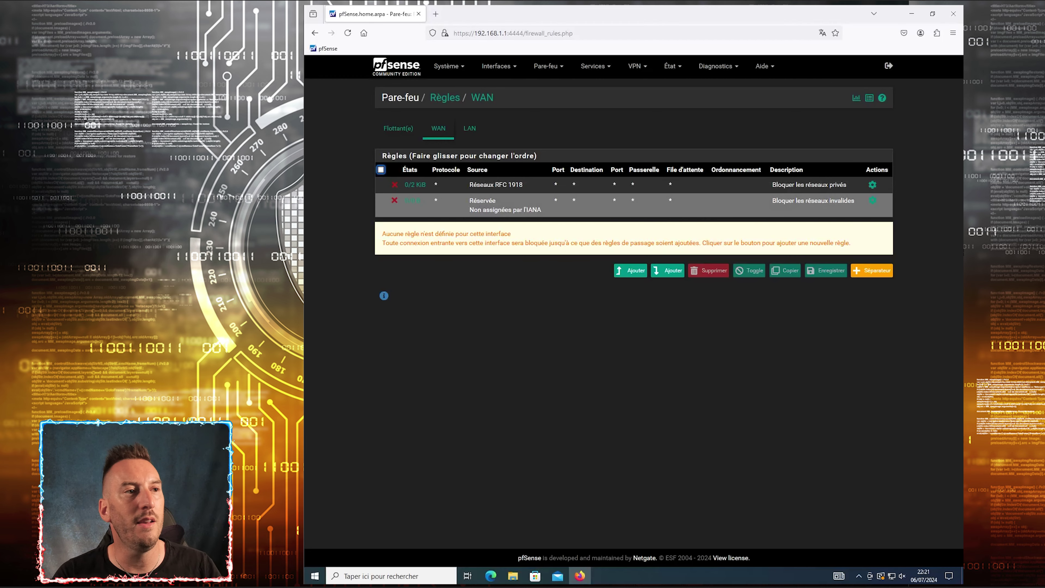
Switch to the LAN rules: anti-lockout on port 4444 plus default IPv4 and IPv6 allow rules
{"action": "left_click", "coordinate": [469, 128]}
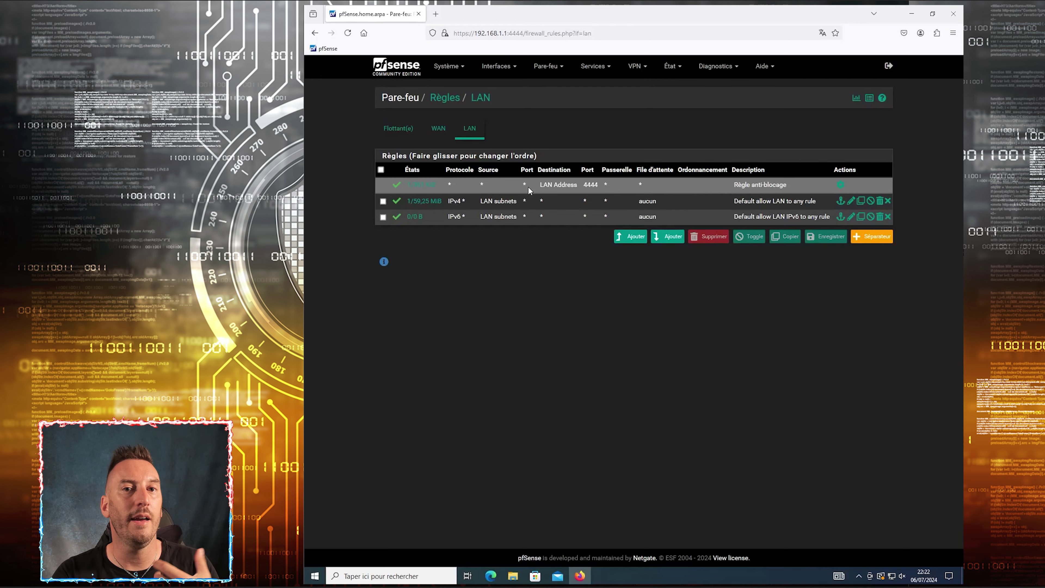
{"action": "mouse_move", "coordinate": [403, 183]}
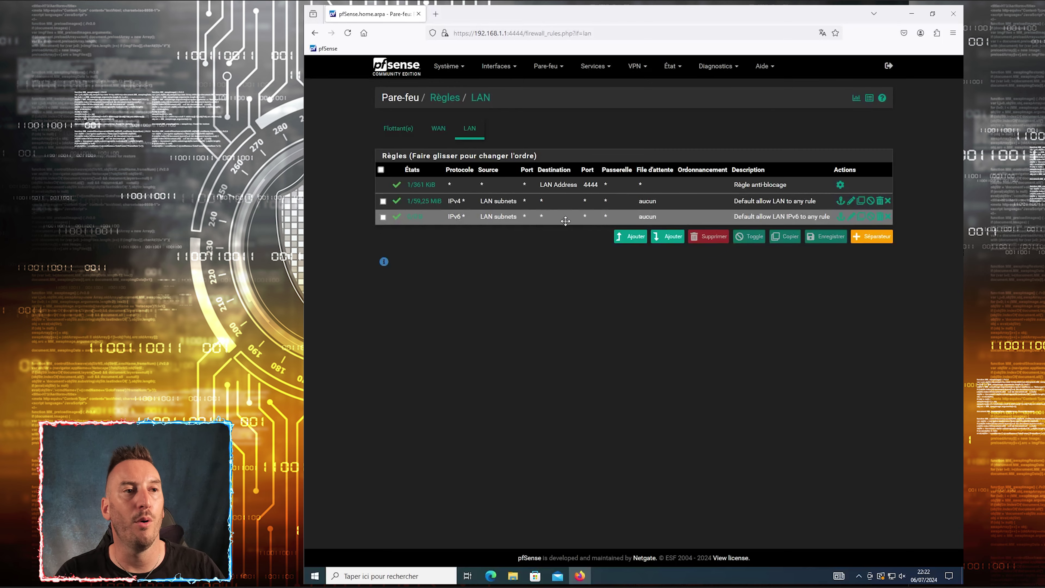
Delete the default IPv4 and IPv6 allow-LAN rules, apply, and begin a new top rule
{"action": "left_click", "coordinate": [885, 199]}
{"action": "left_click", "coordinate": [683, 327]}
{"action": "left_click", "coordinate": [884, 216]}
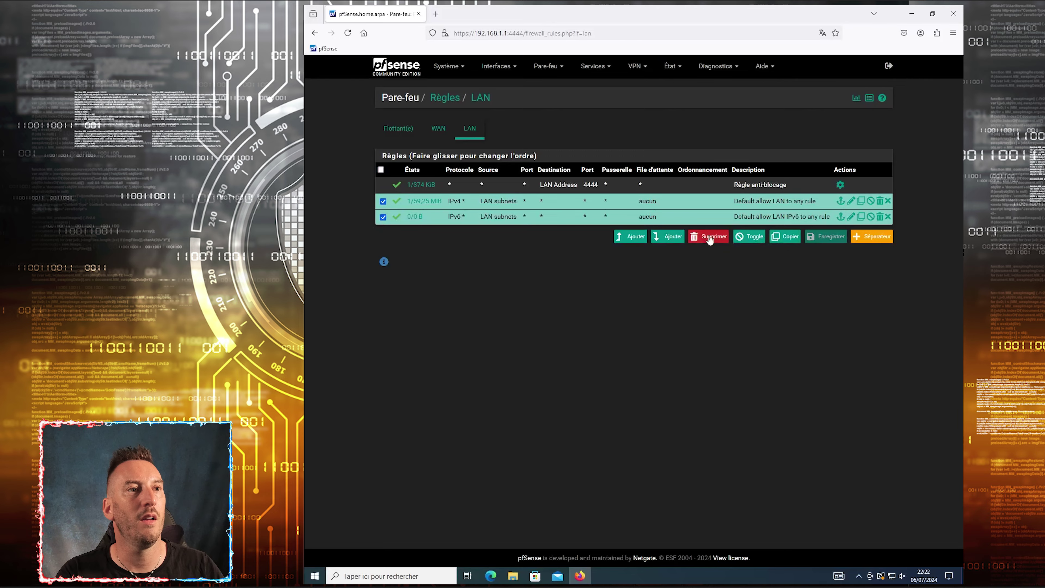
{"action": "left_click", "coordinate": [708, 236]}
{"action": "left_click", "coordinate": [676, 328]}
{"action": "left_click", "coordinate": [821, 133]}
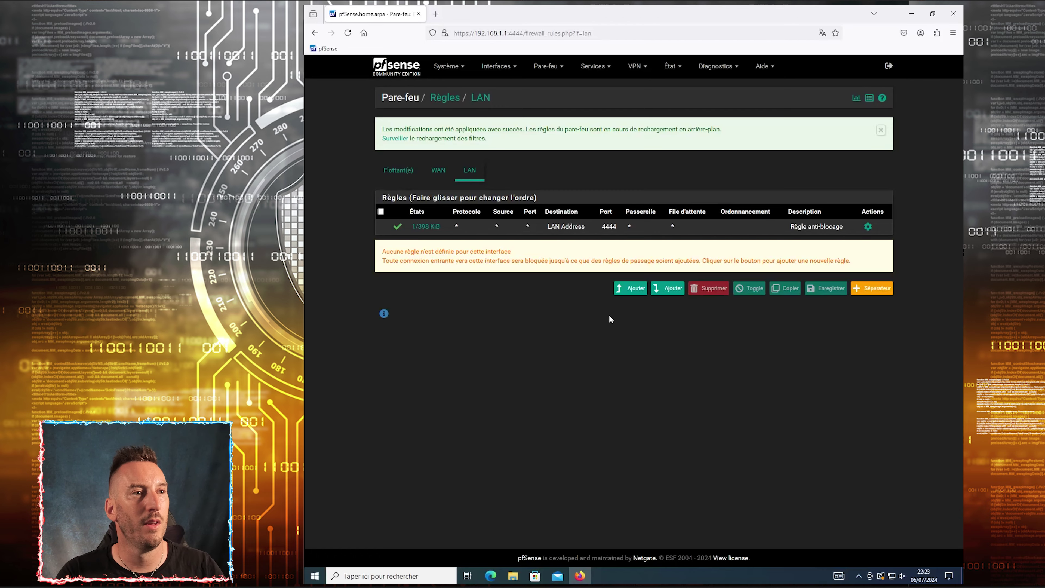
{"action": "left_click", "coordinate": [631, 288]}
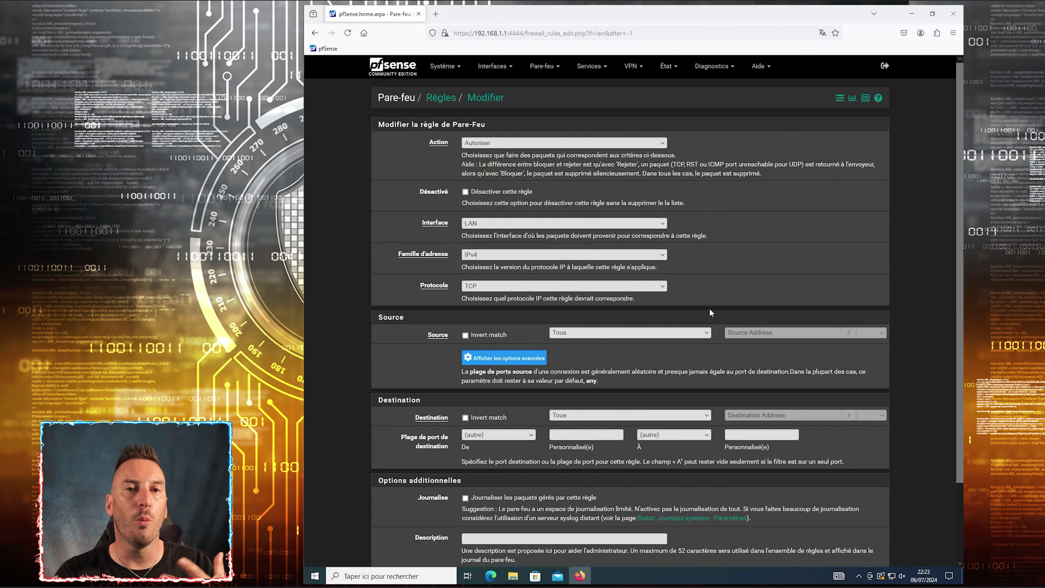
{"action": "left_click", "coordinate": [510, 143]}
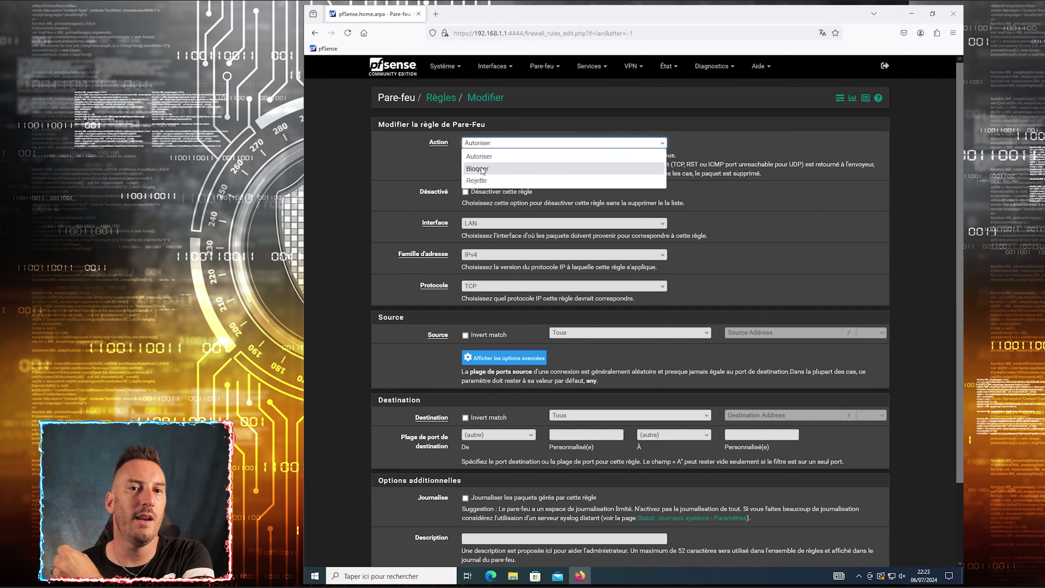
{"action": "left_click", "coordinate": [491, 158]}
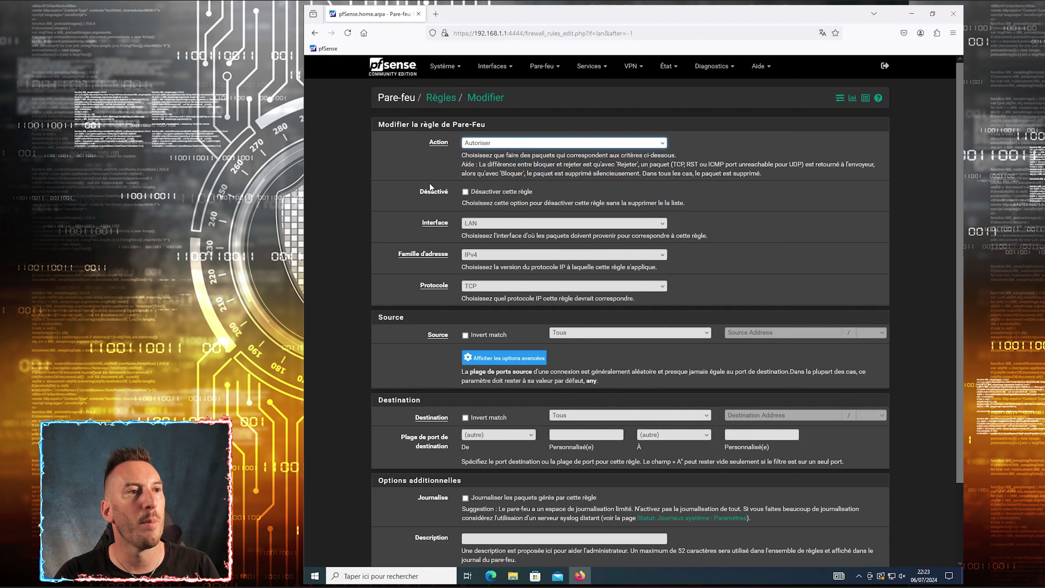
{"action": "left_click", "coordinate": [481, 193]}
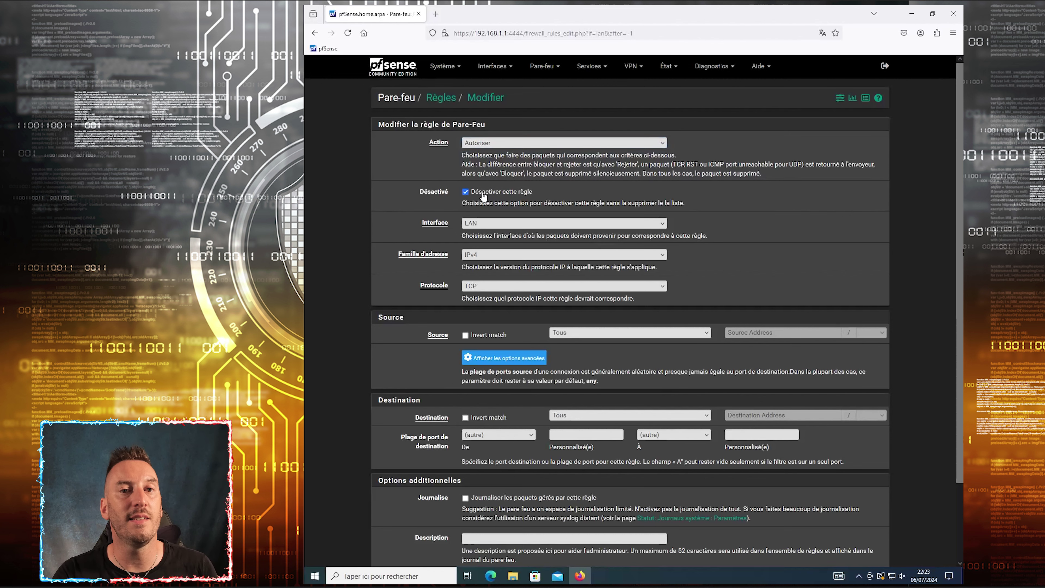
{"action": "left_click", "coordinate": [482, 193]}
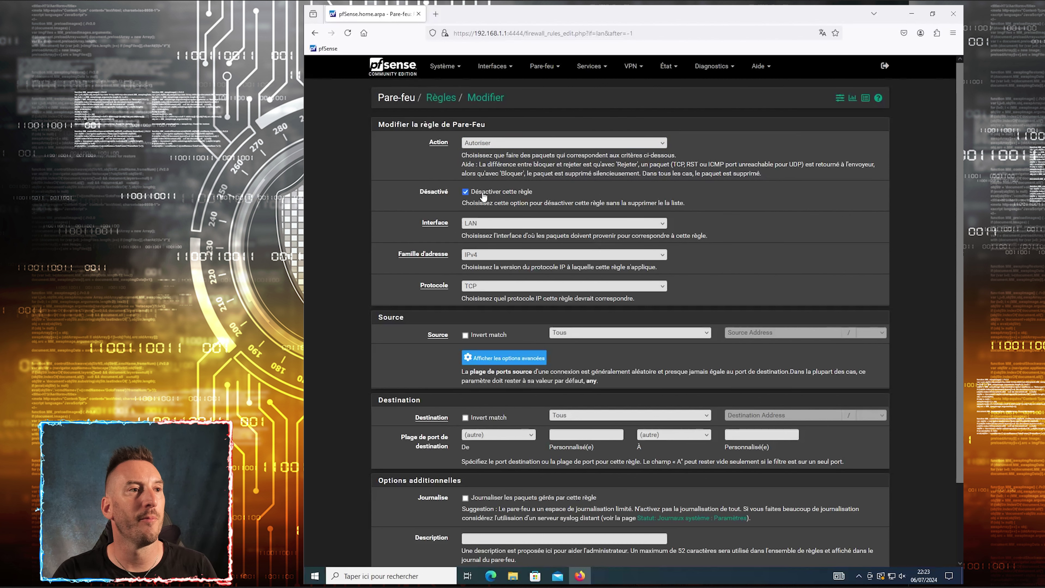
{"action": "left_click", "coordinate": [485, 225]}
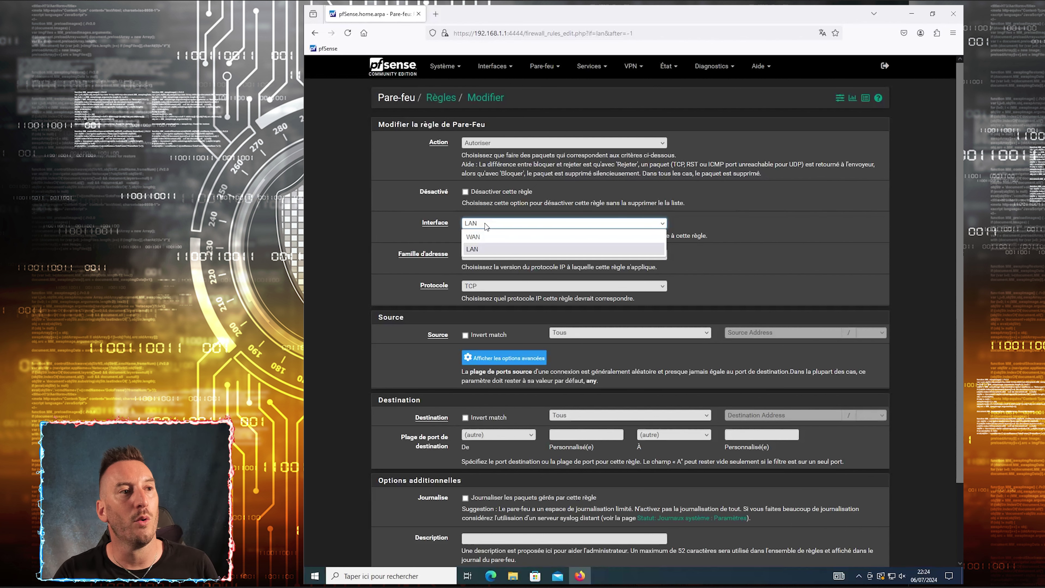
{"action": "left_click", "coordinate": [483, 250]}
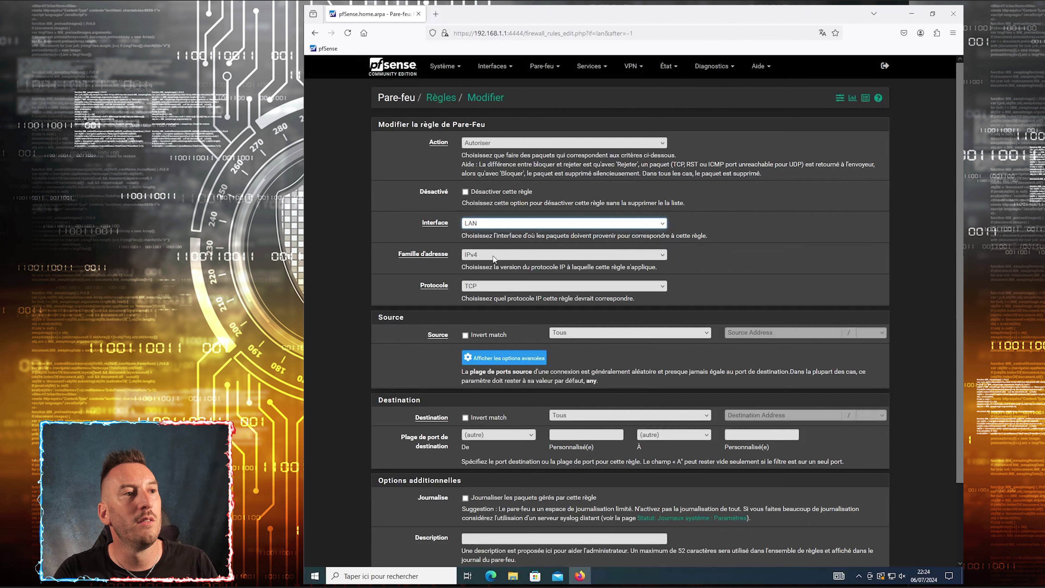
{"action": "left_click", "coordinate": [492, 255]}
{"action": "left_click", "coordinate": [482, 268]}
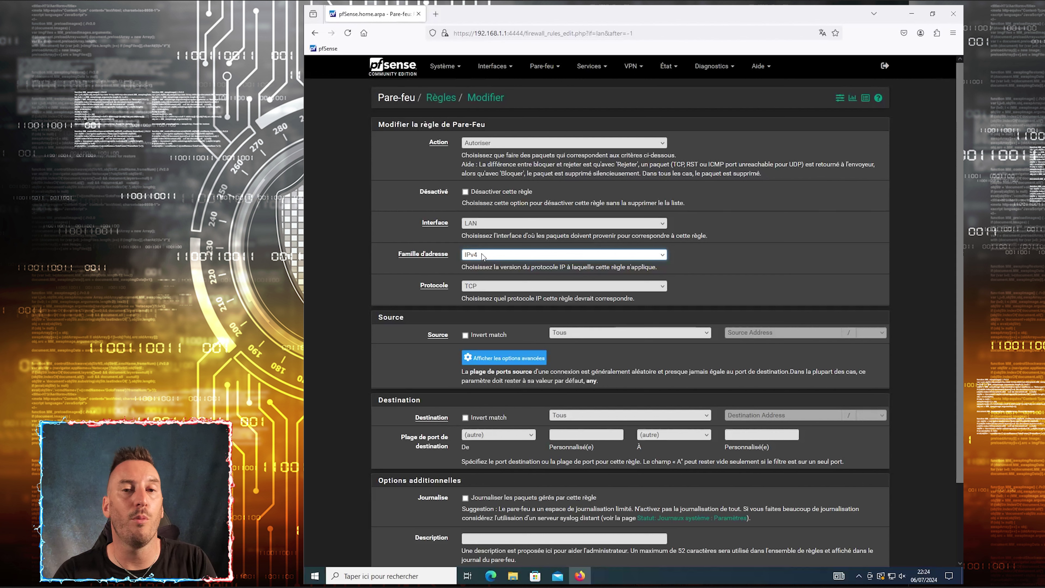
{"action": "left_click", "coordinate": [490, 287]}
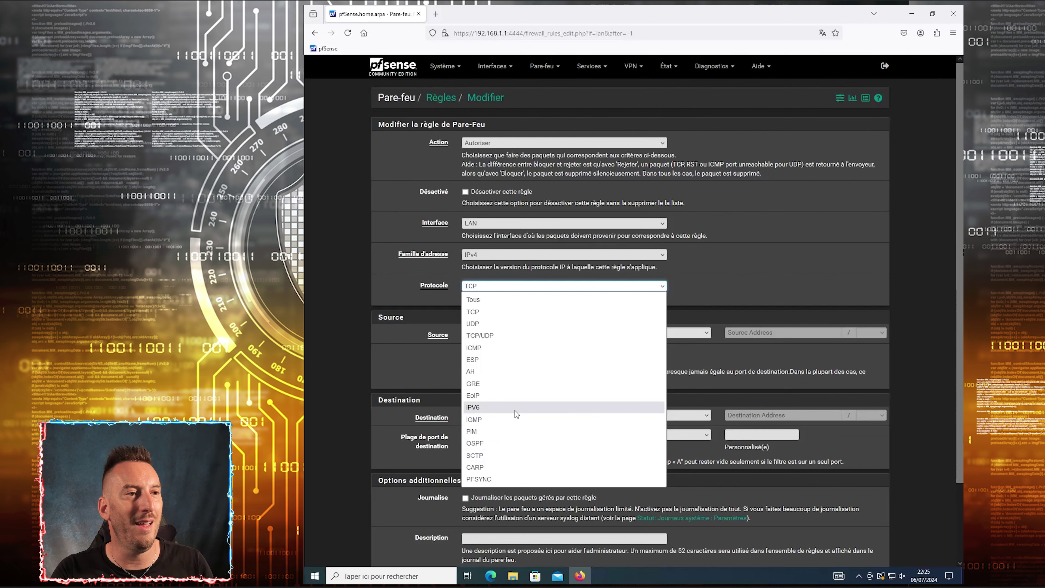
{"action": "left_click", "coordinate": [485, 287]}
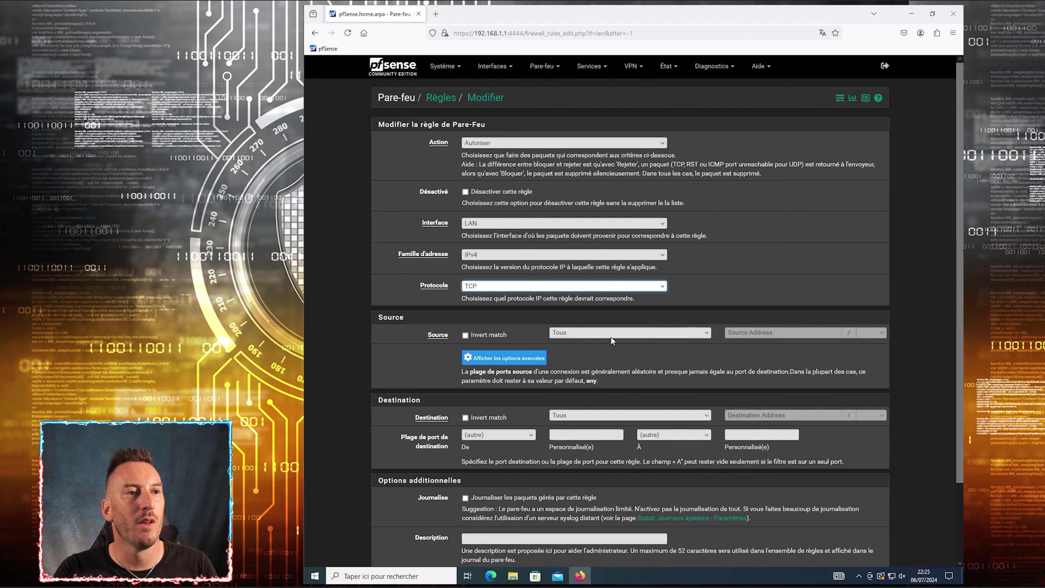
{"action": "scroll", "coordinate": [648, 360], "scroll_direction": "down", "scroll_amount": 3}
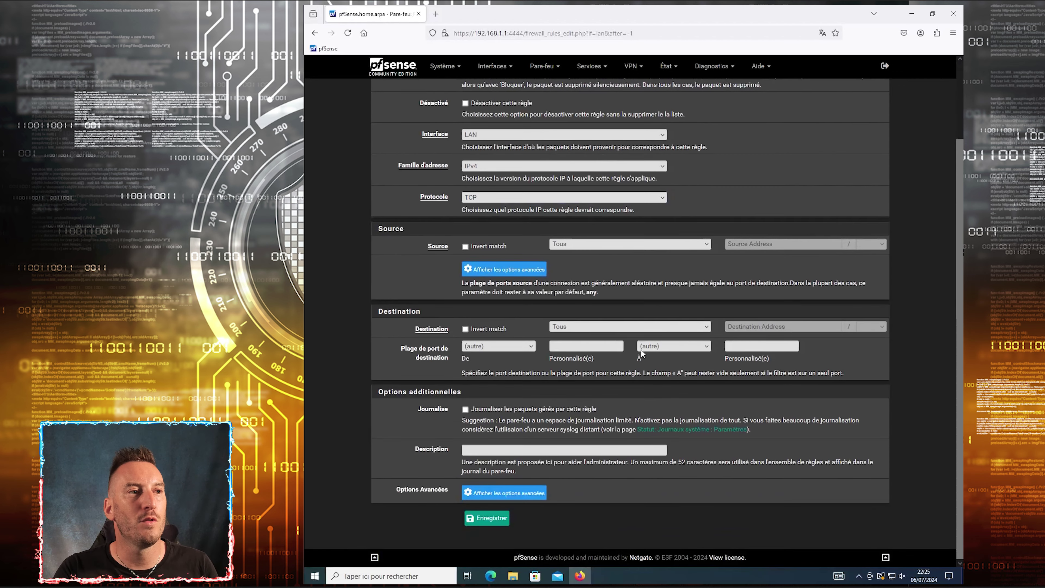
{"action": "scroll", "coordinate": [639, 351], "scroll_direction": "up", "scroll_amount": 1}
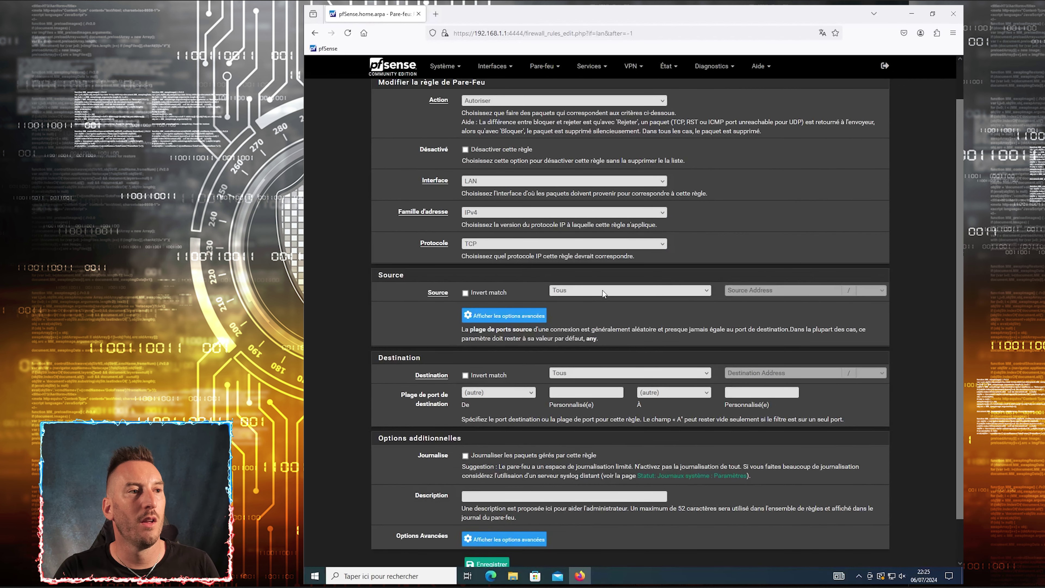
{"action": "left_click", "coordinate": [416, 379]}
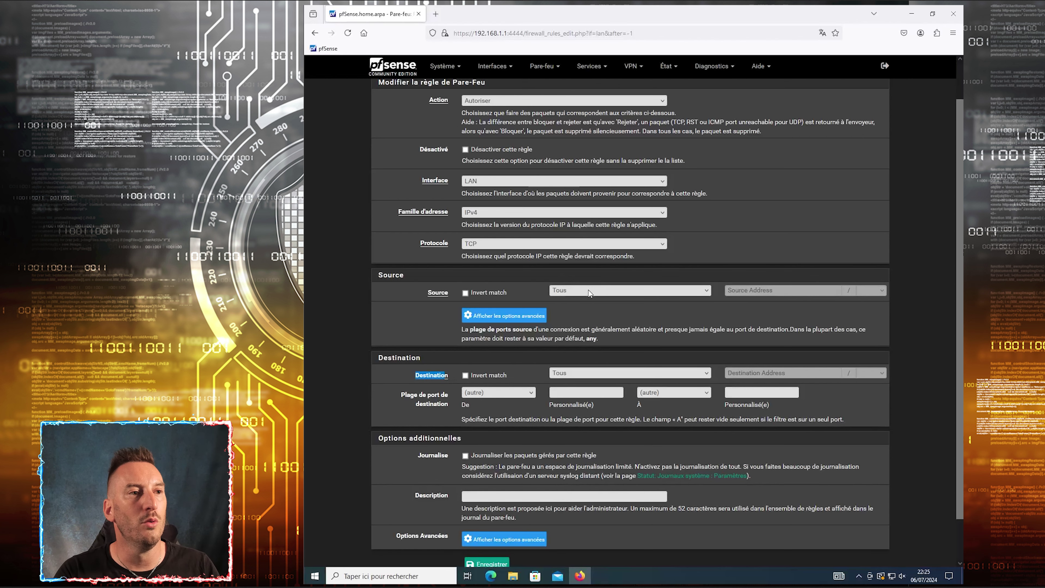
Run ipconfig in Command Prompt to confirm 192.168.1.50, mask 255.255.255.0, then close it
{"action": "left_click", "coordinate": [368, 568]}
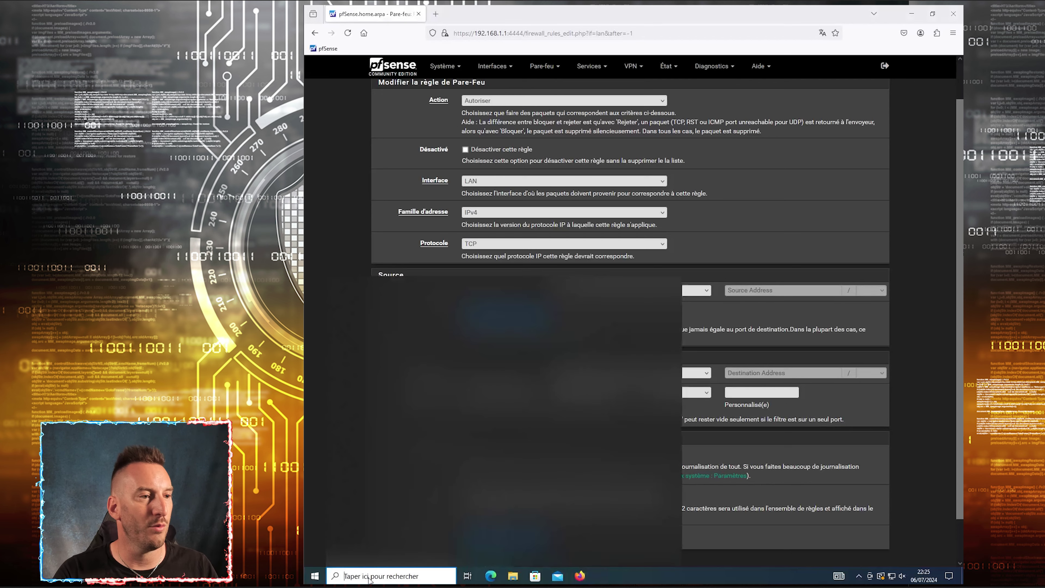
{"action": "type", "text": "cmd"}
{"action": "key", "text": "Return"}
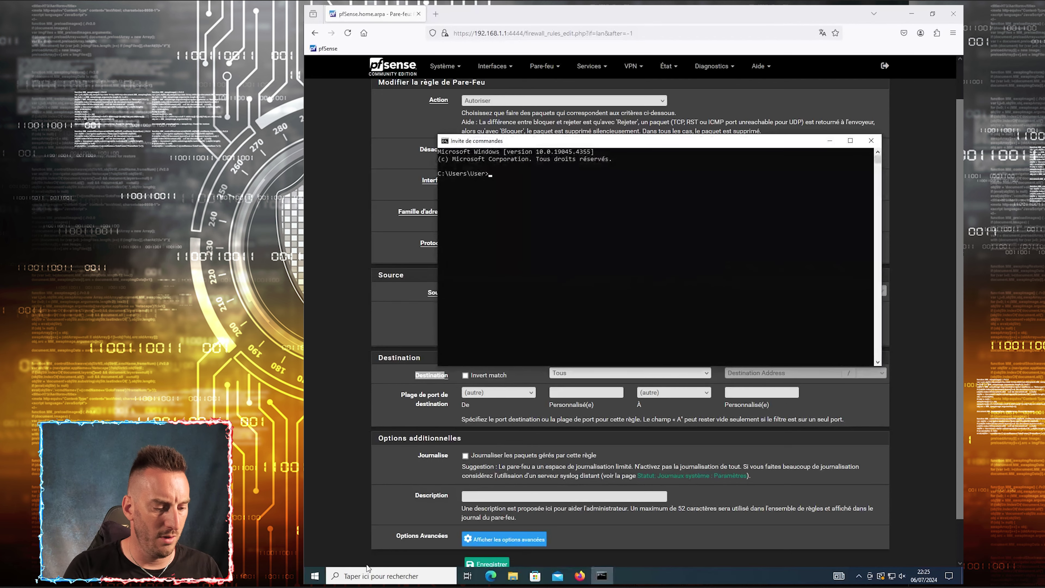
{"action": "type", "text": "ipconfig"}
{"action": "key", "text": "Return"}
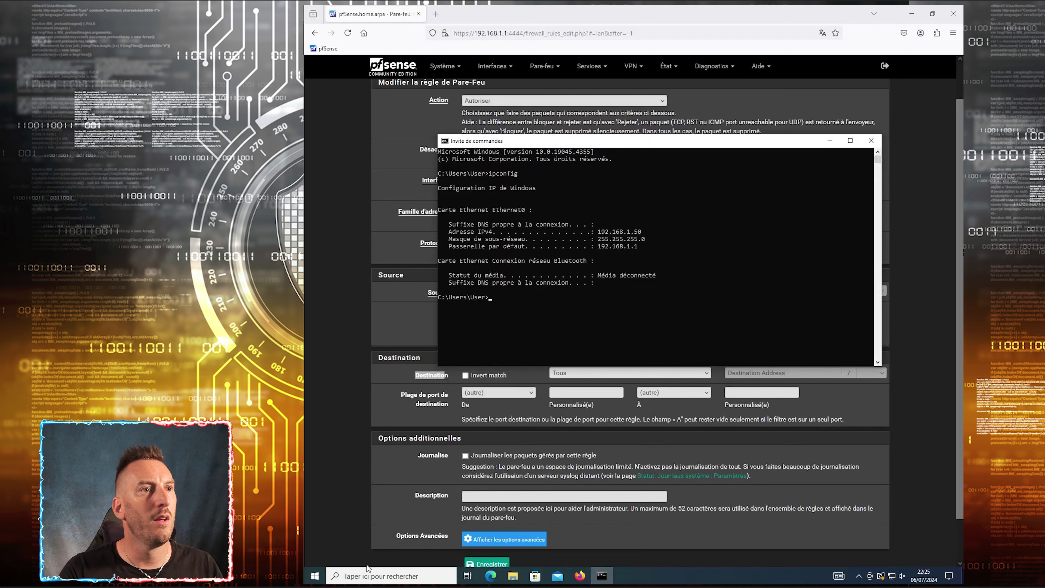
{"action": "left_click_drag", "start_coordinate": [647, 231], "coordinate": [587, 237]}
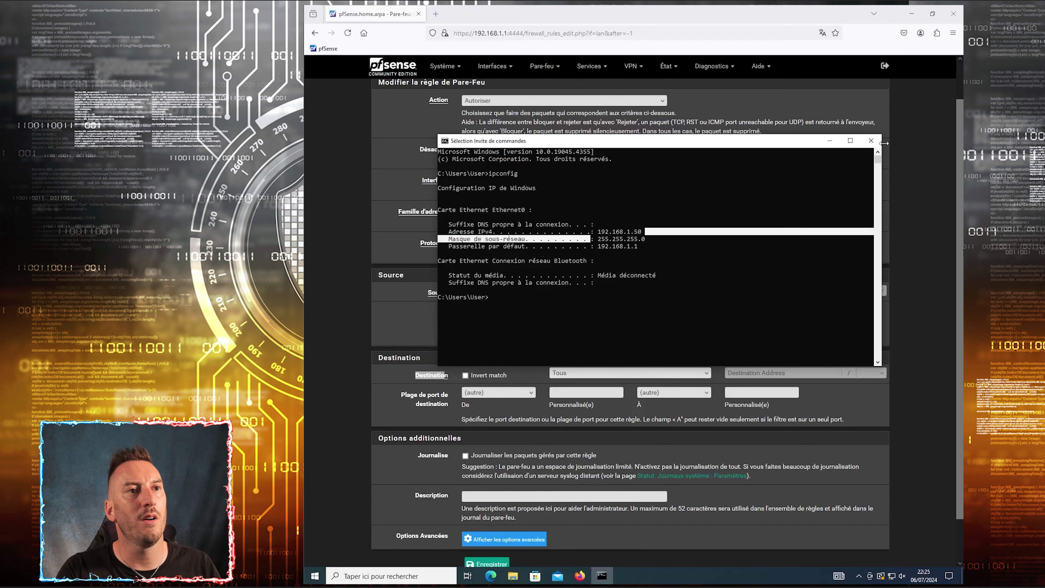
{"action": "left_click", "coordinate": [872, 141]}
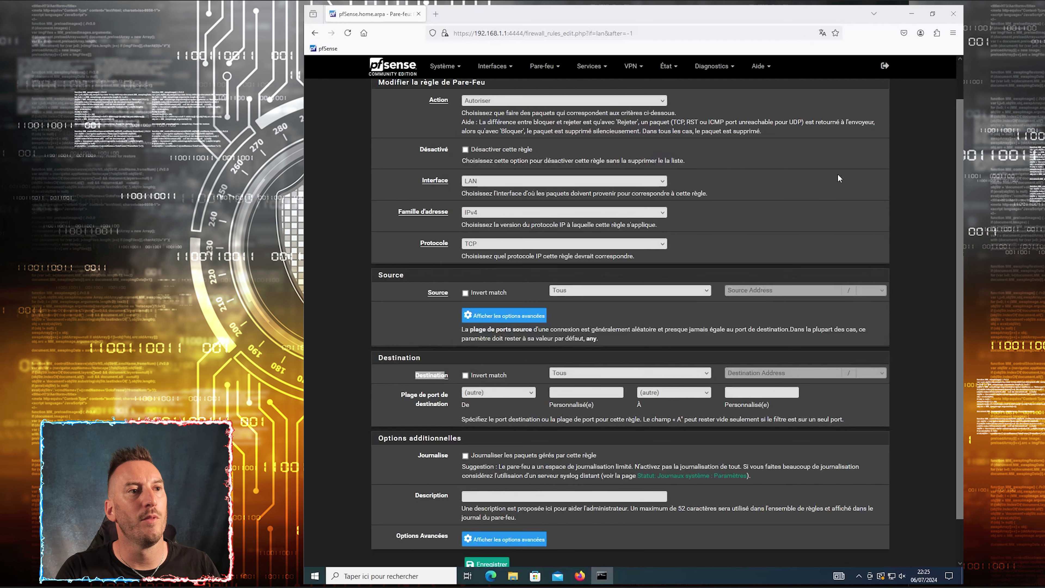
Set the rule's source to Address or Alias 192.168.1.50
{"action": "left_click", "coordinate": [649, 291]}
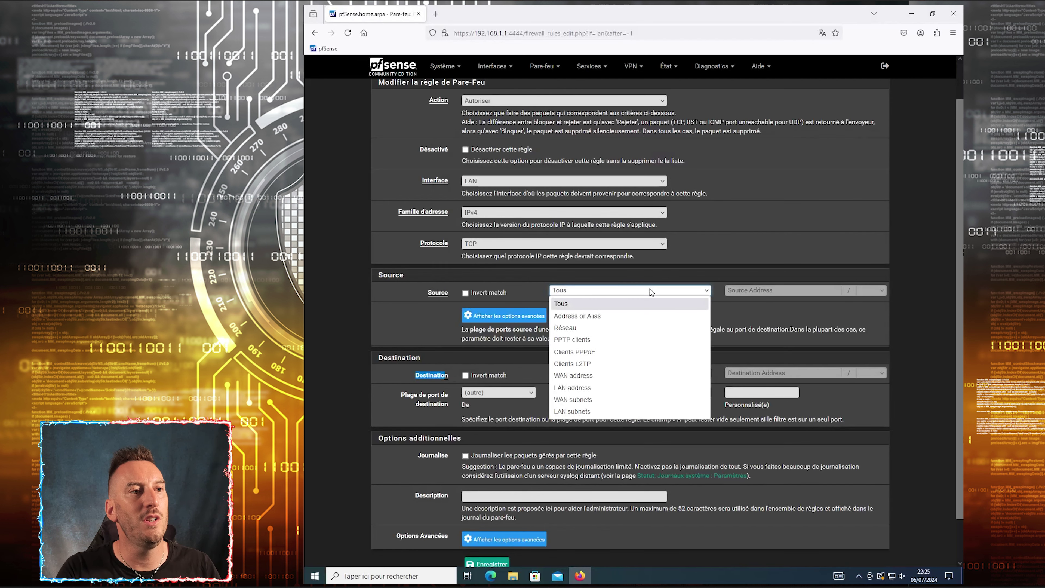
{"action": "left_click", "coordinate": [593, 316]}
{"action": "left_click", "coordinate": [727, 290]}
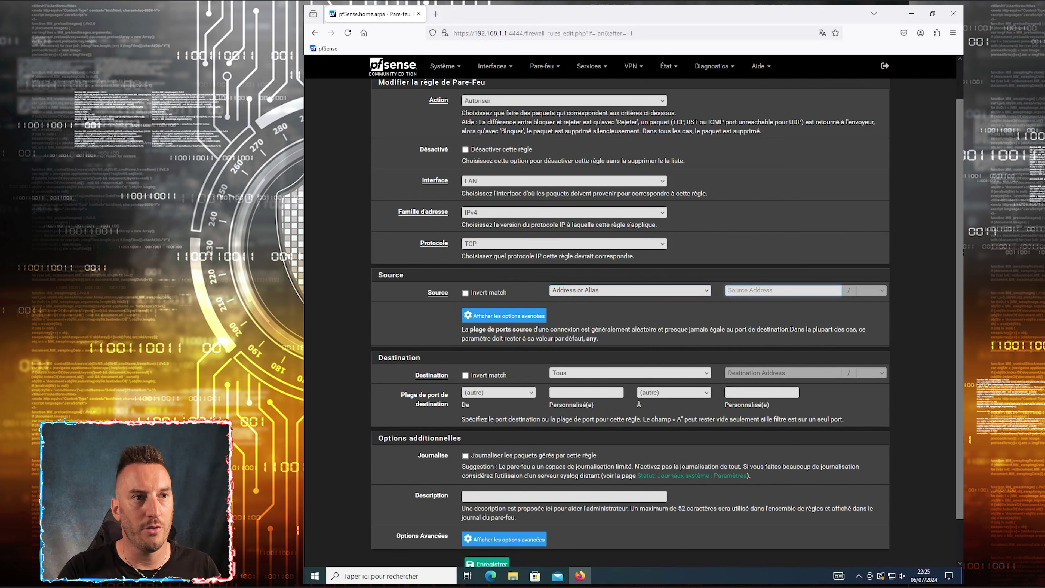
{"action": "type", "text": "192.168.1.50"}
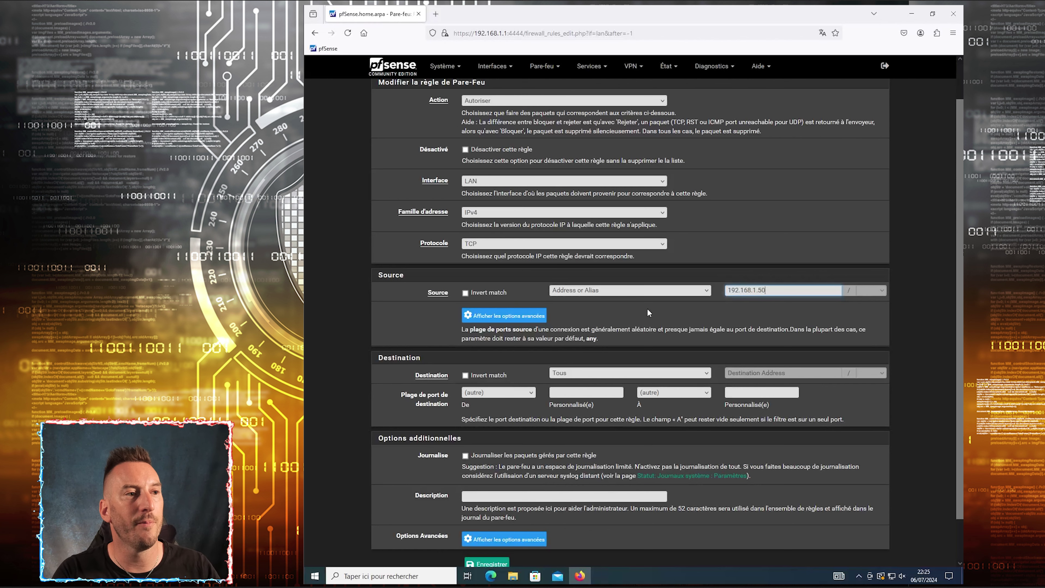
{"action": "left_click", "coordinate": [567, 373]}
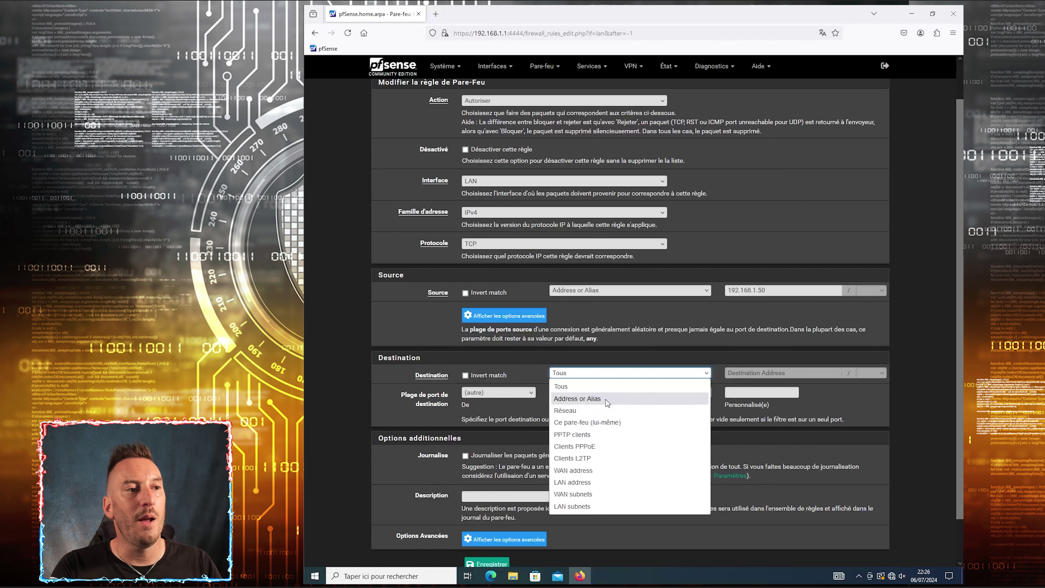
Set the rule's destination to Address or Alias, choosing the IoT alias
{"action": "left_click", "coordinate": [576, 364]}
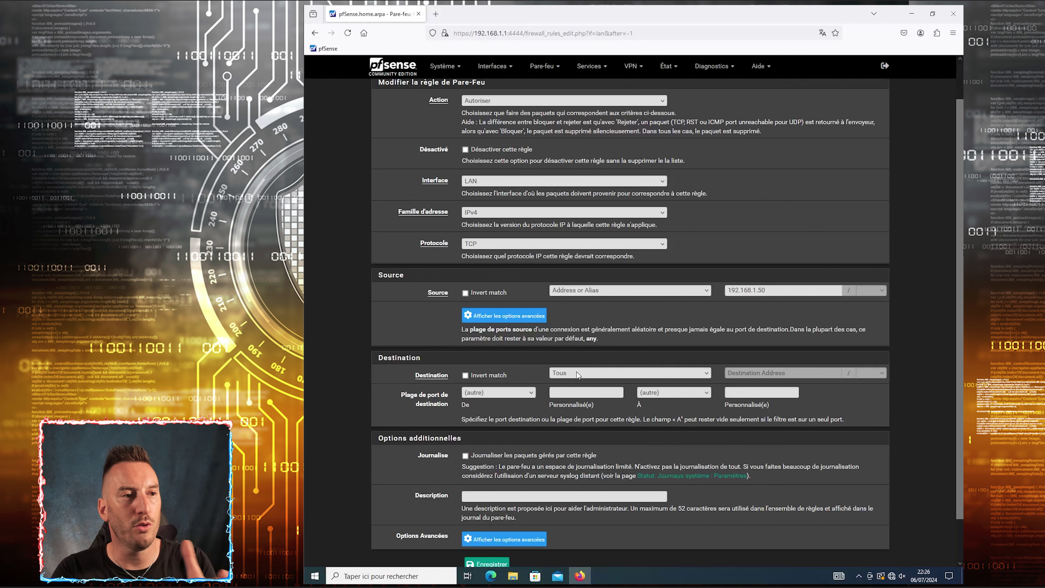
{"action": "left_click", "coordinate": [581, 379]}
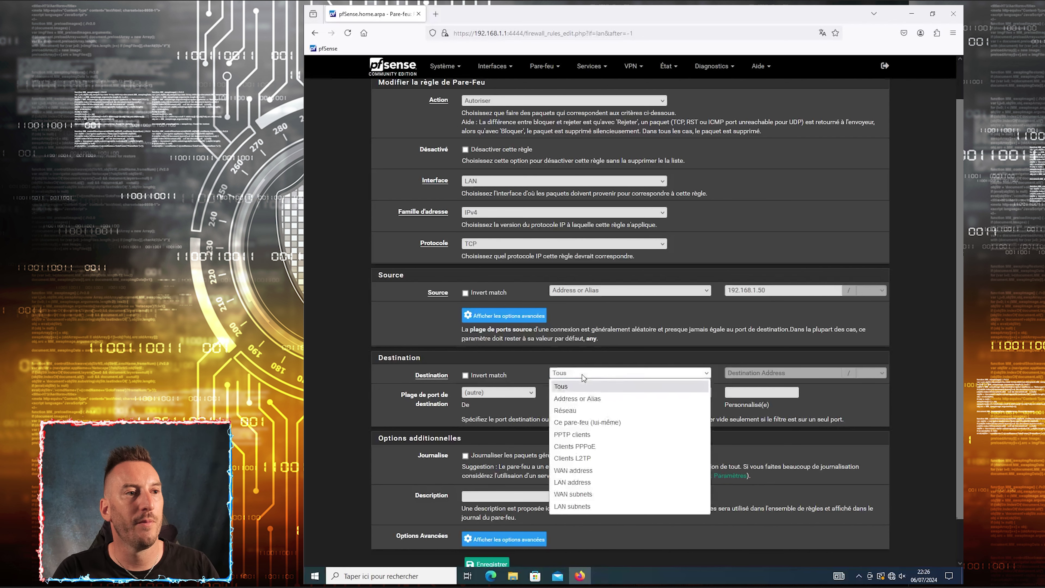
{"action": "left_click", "coordinate": [590, 399]}
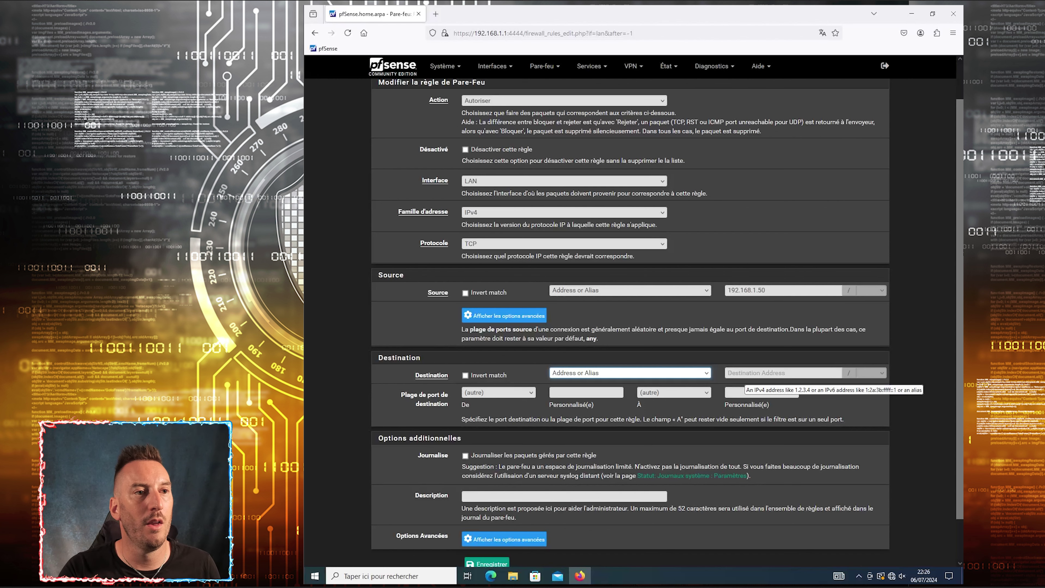
{"action": "left_click", "coordinate": [740, 373]}
{"action": "type", "text": "iot"}
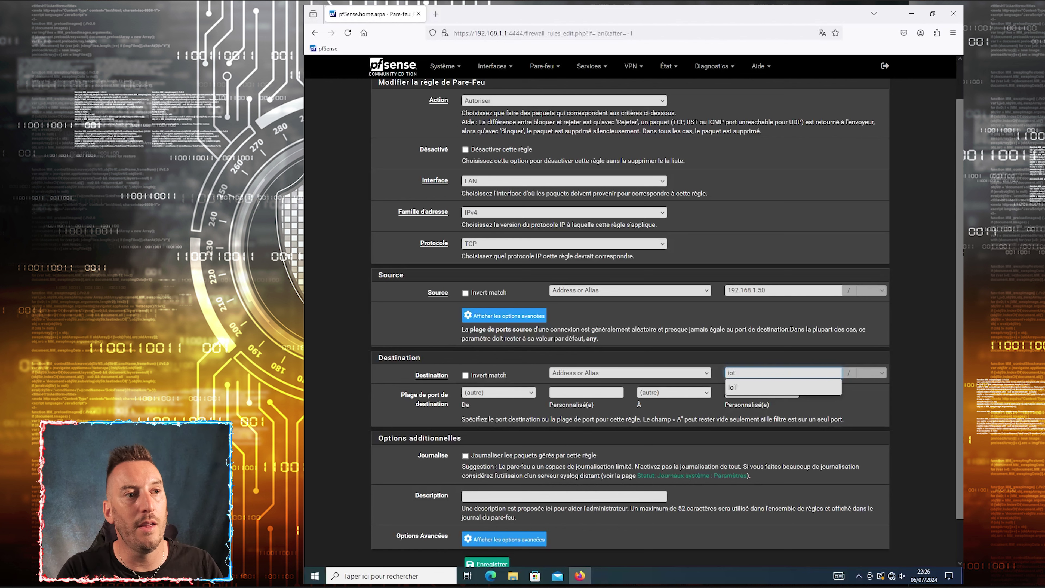
{"action": "left_click", "coordinate": [741, 387]}
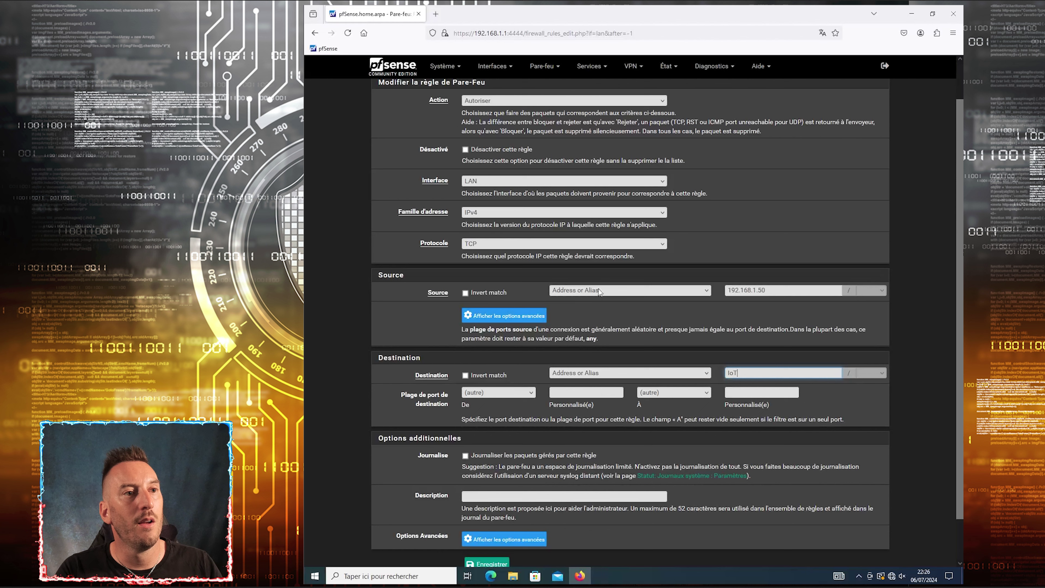
Set the destination port range to a custom (autre) value
{"action": "left_click_drag", "start_coordinate": [767, 291], "coordinate": [726, 291]}
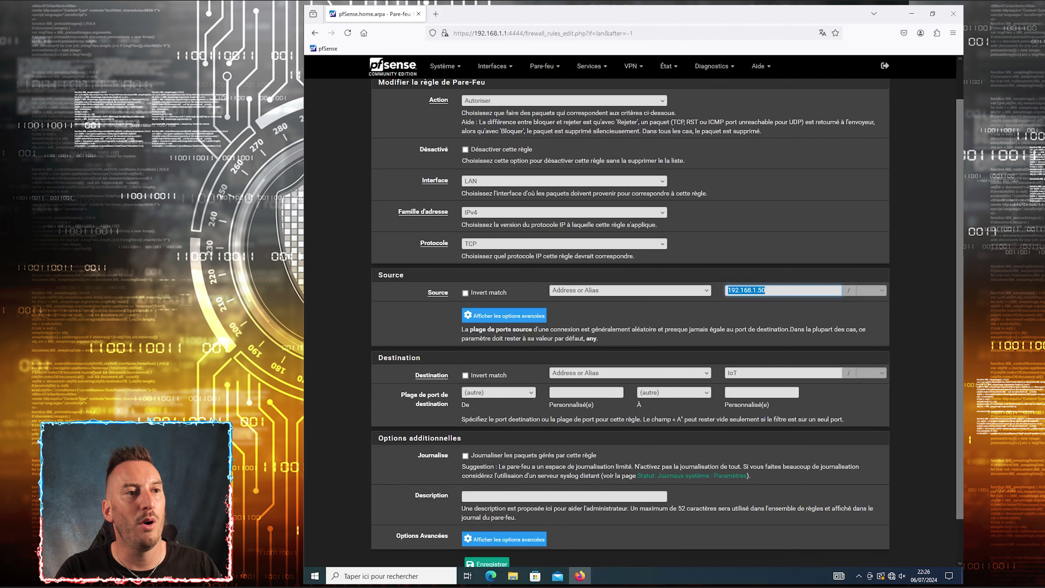
{"action": "left_click", "coordinate": [523, 393]}
{"action": "left_click", "coordinate": [478, 75]}
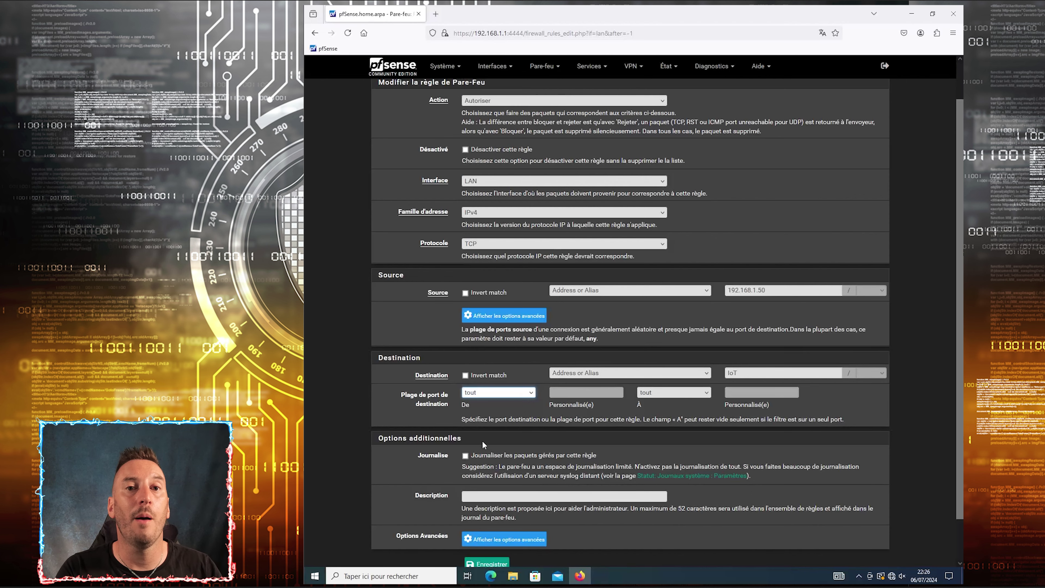
{"action": "left_click", "coordinate": [497, 393]}
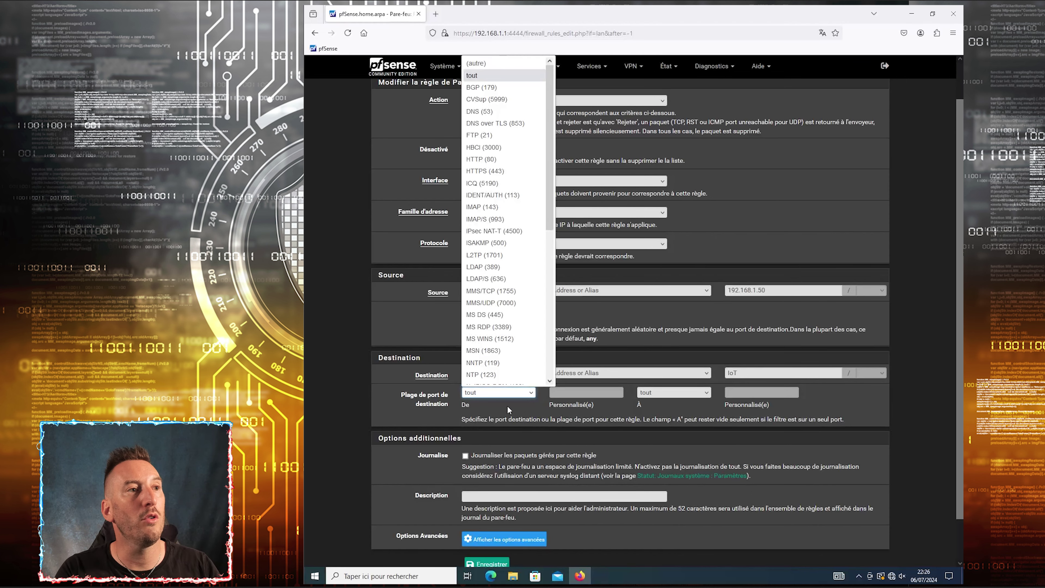
{"action": "left_click", "coordinate": [485, 75]}
{"action": "key", "text": "Tab"}
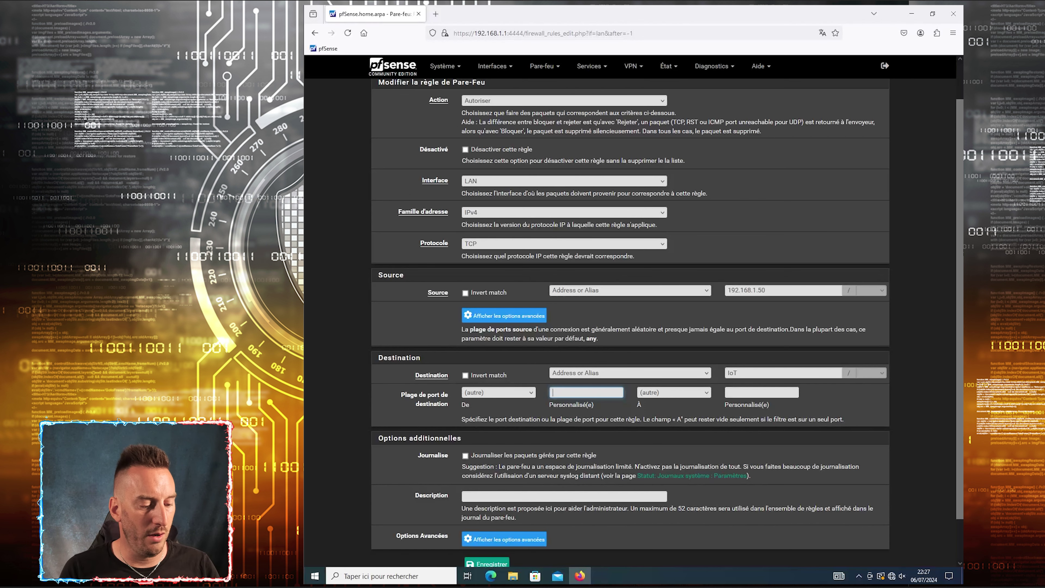
Use the Test alias as destination port and set protocol TCP/UDP, keeping Autoriser on LAN
{"action": "type", "text": "es"}
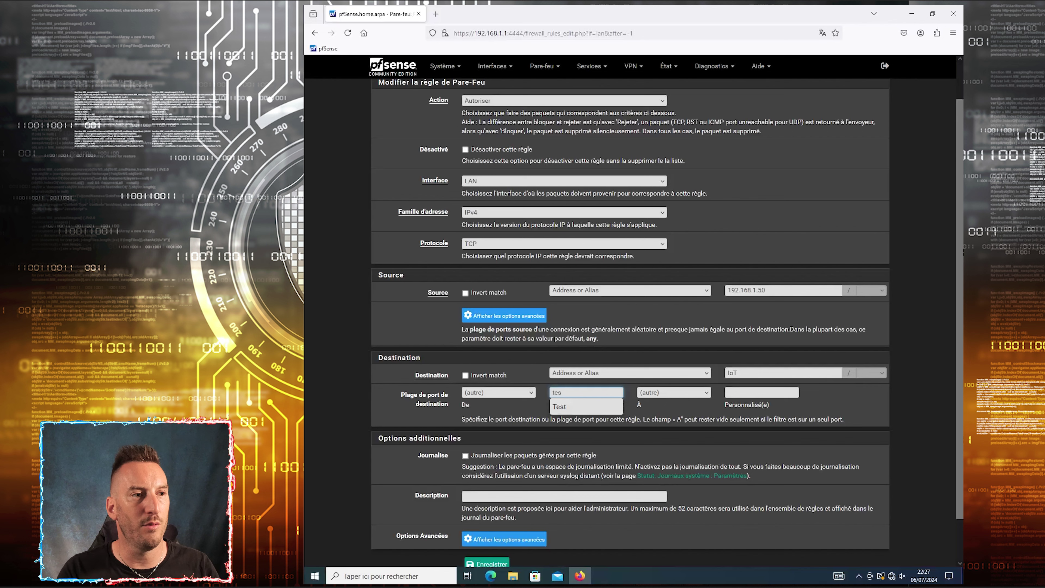
{"action": "left_click", "coordinate": [580, 409]}
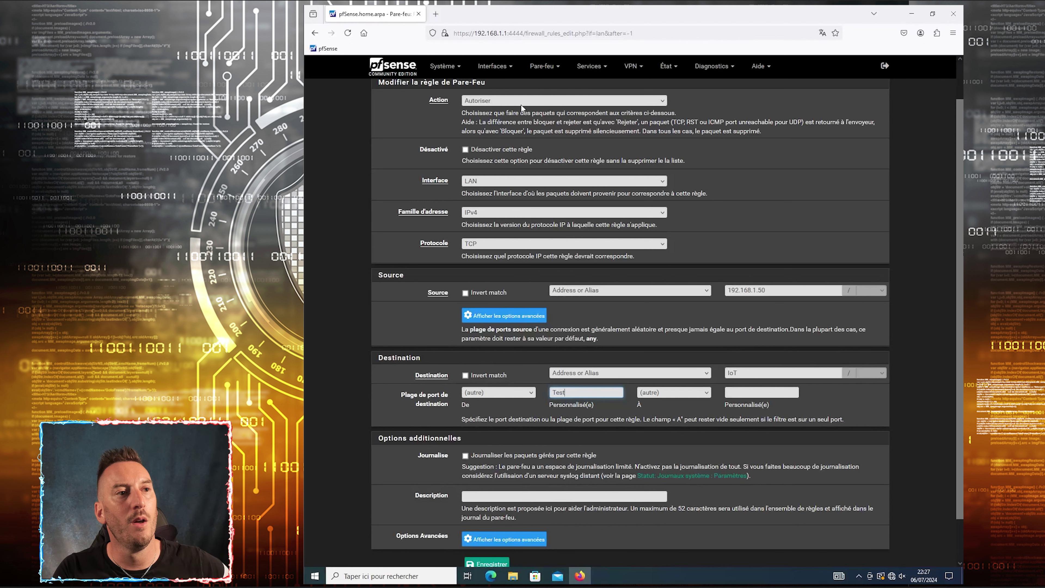
{"action": "left_click", "coordinate": [485, 102]}
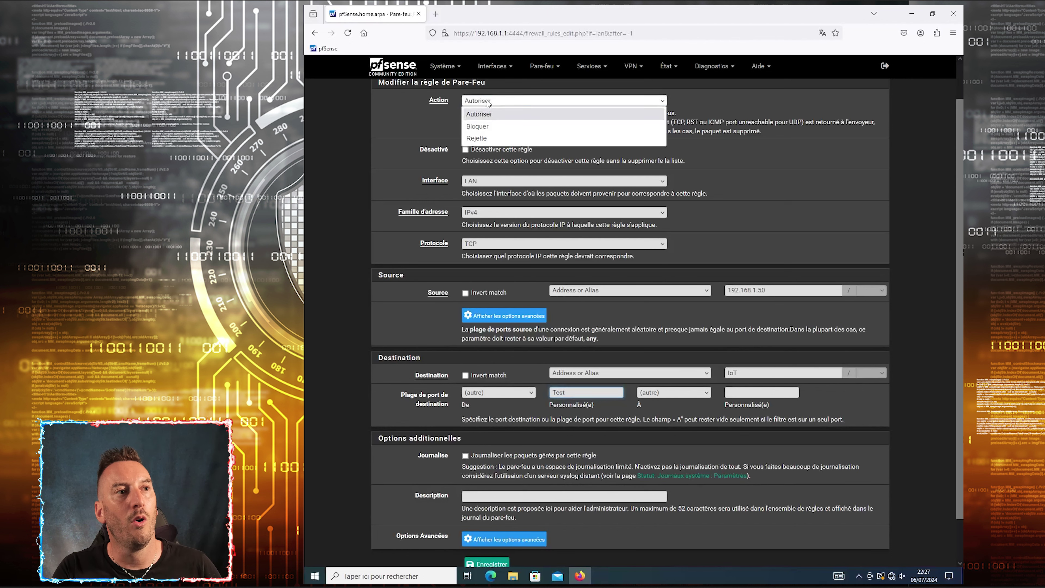
{"action": "left_click", "coordinate": [478, 114]}
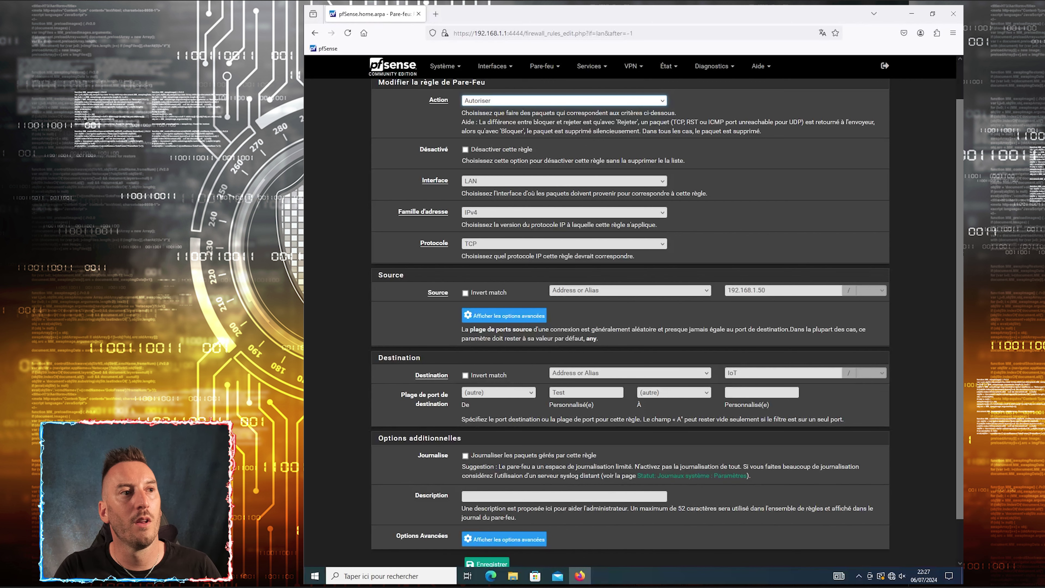
{"action": "left_click", "coordinate": [485, 184]}
{"action": "left_click", "coordinate": [485, 184]}
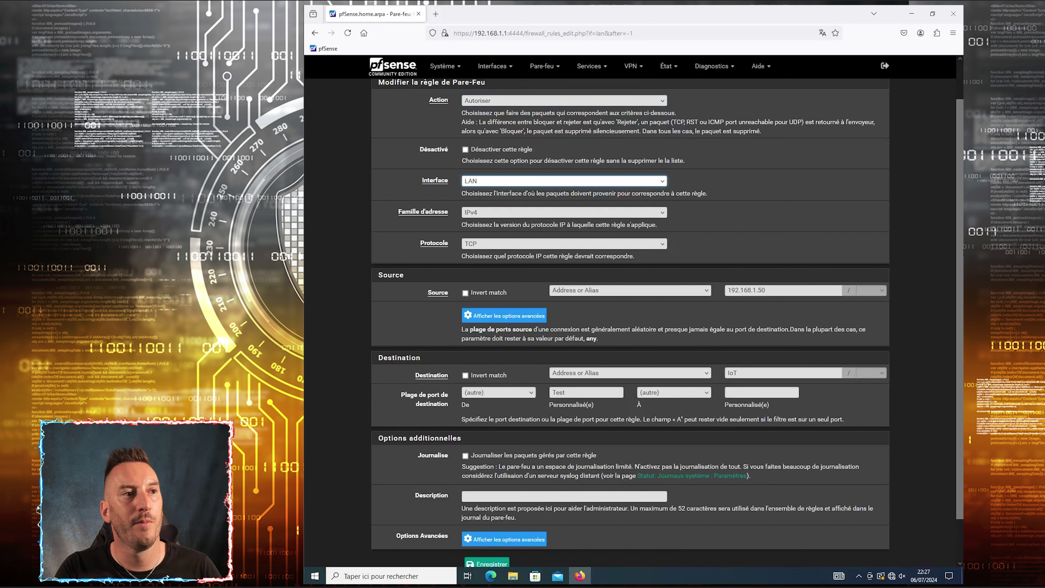
{"action": "left_click", "coordinate": [479, 245]}
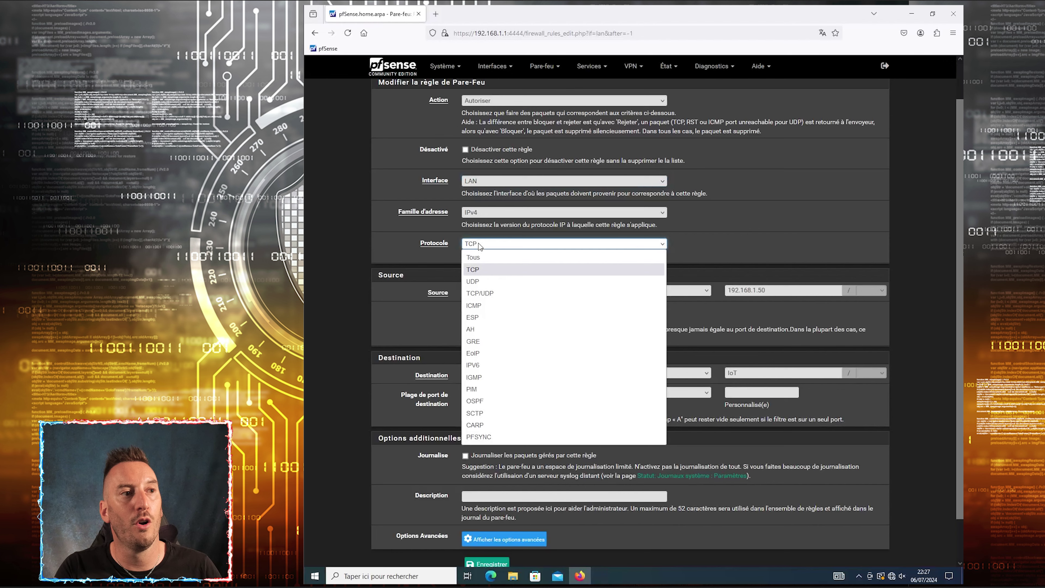
{"action": "left_click", "coordinate": [479, 244]}
{"action": "left_click", "coordinate": [480, 244]}
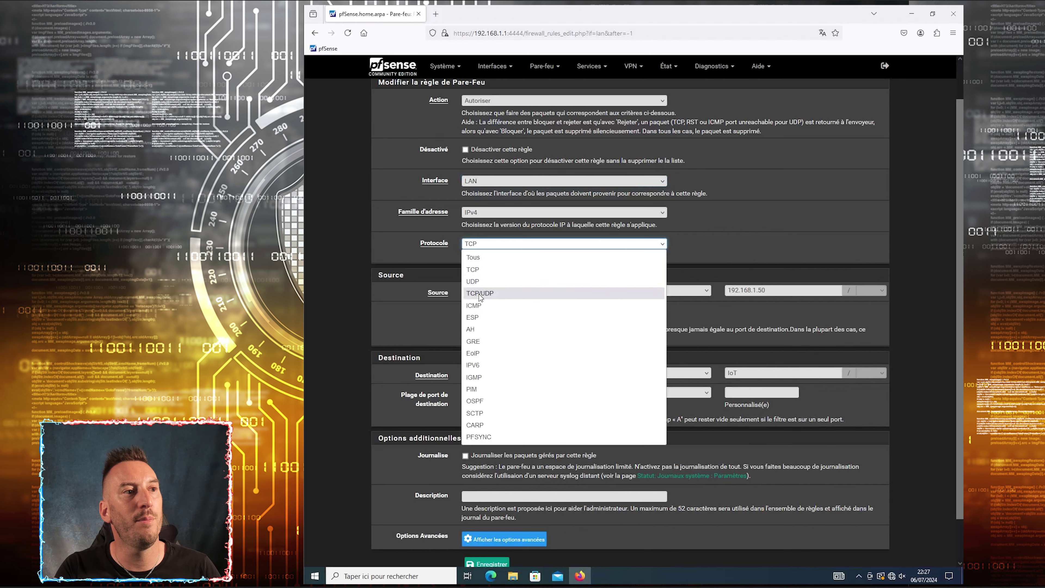
{"action": "left_click", "coordinate": [488, 294]}
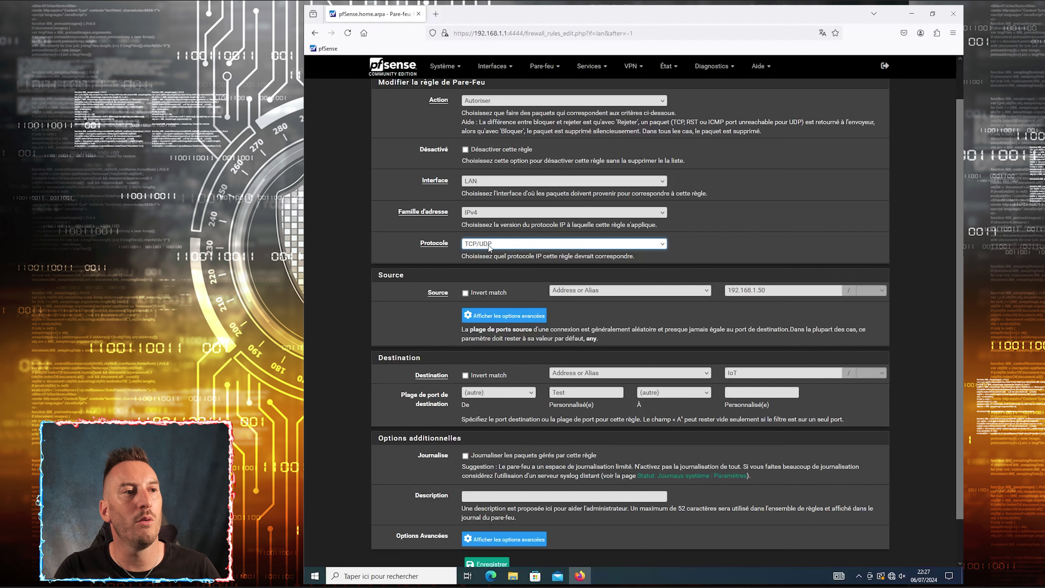
Describe the rule as 'Test règles' and save it
{"action": "left_click", "coordinate": [767, 290]}
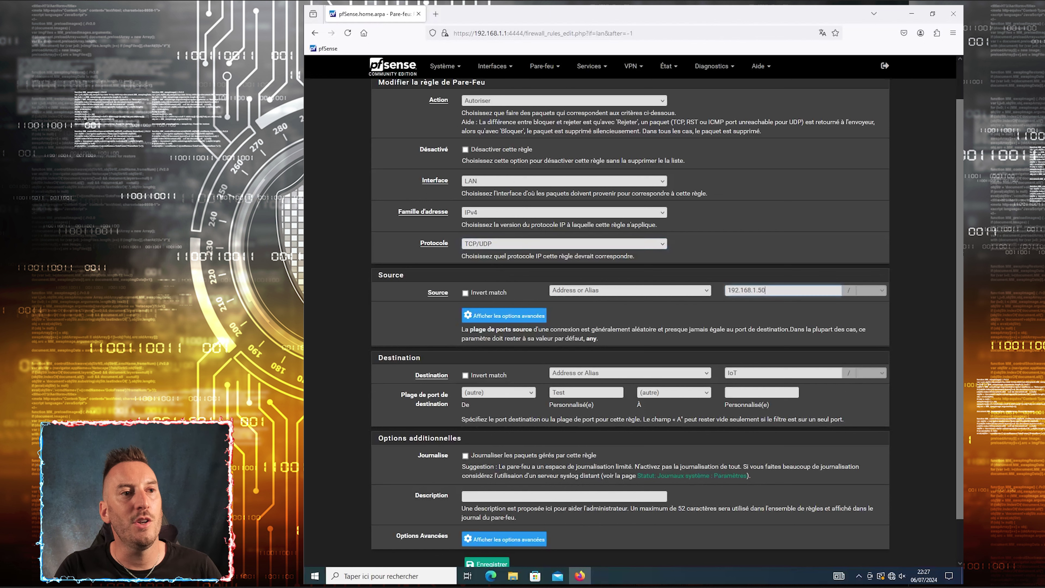
{"action": "left_click_drag", "start_coordinate": [766, 290], "coordinate": [751, 290]}
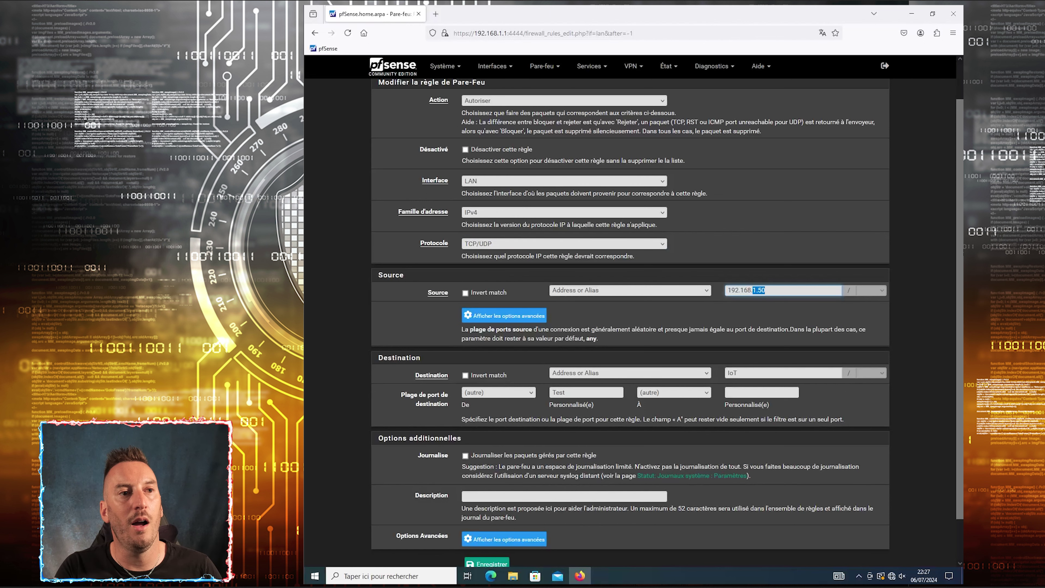
{"action": "left_click", "coordinate": [739, 372]}
{"action": "left_click_drag", "start_coordinate": [739, 372], "coordinate": [713, 375]}
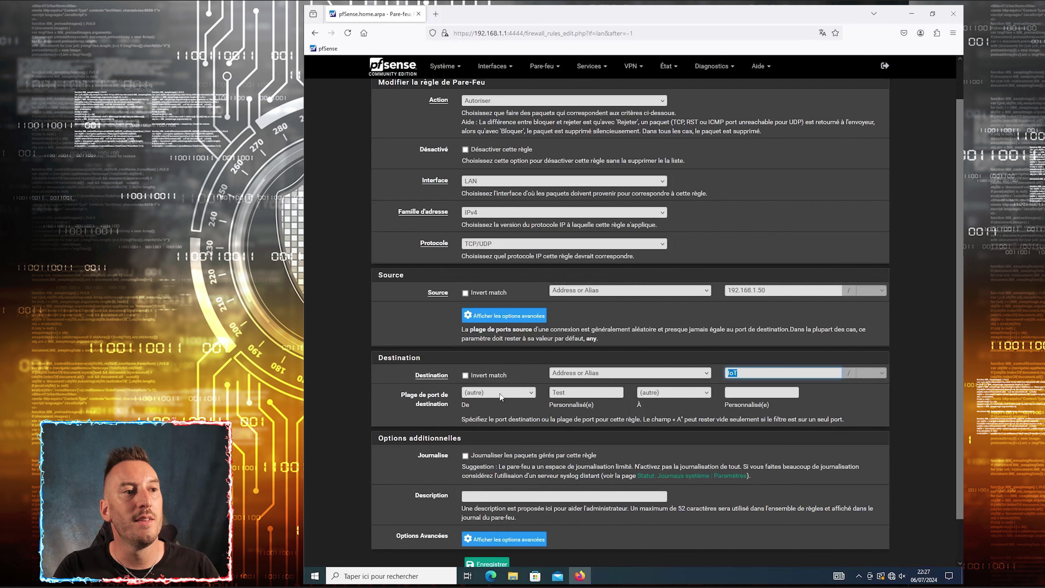
{"action": "key", "text": "Tab"}
{"action": "key", "text": "Tab"}
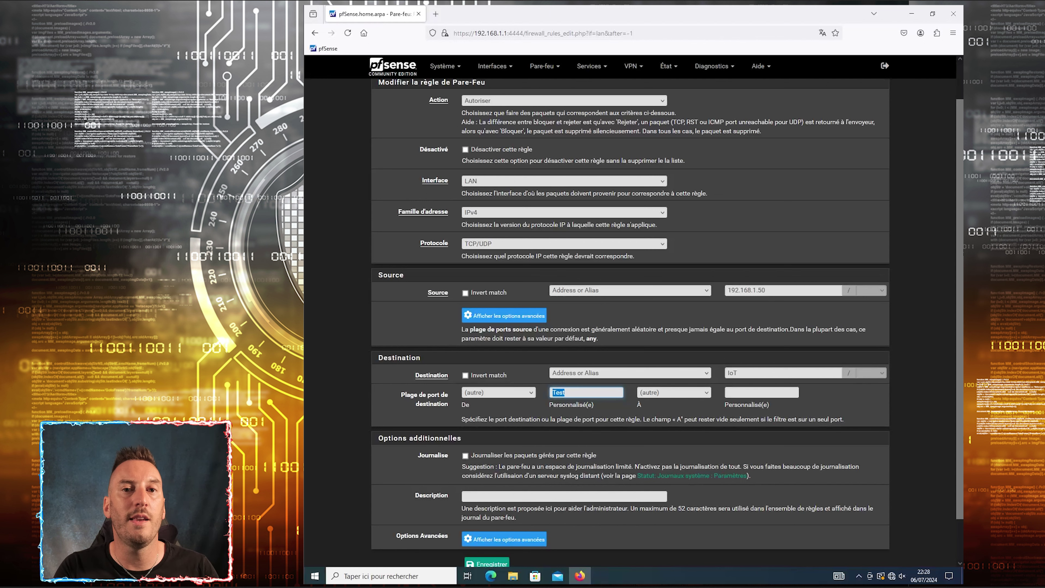
{"action": "left_click", "coordinate": [564, 496]}
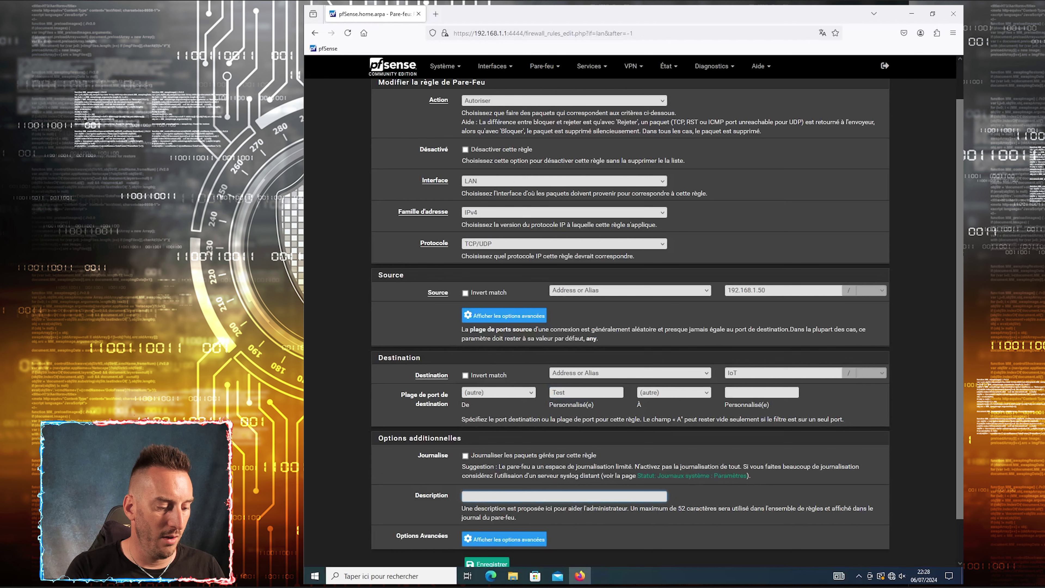
{"action": "type", "text": "Test règ"}
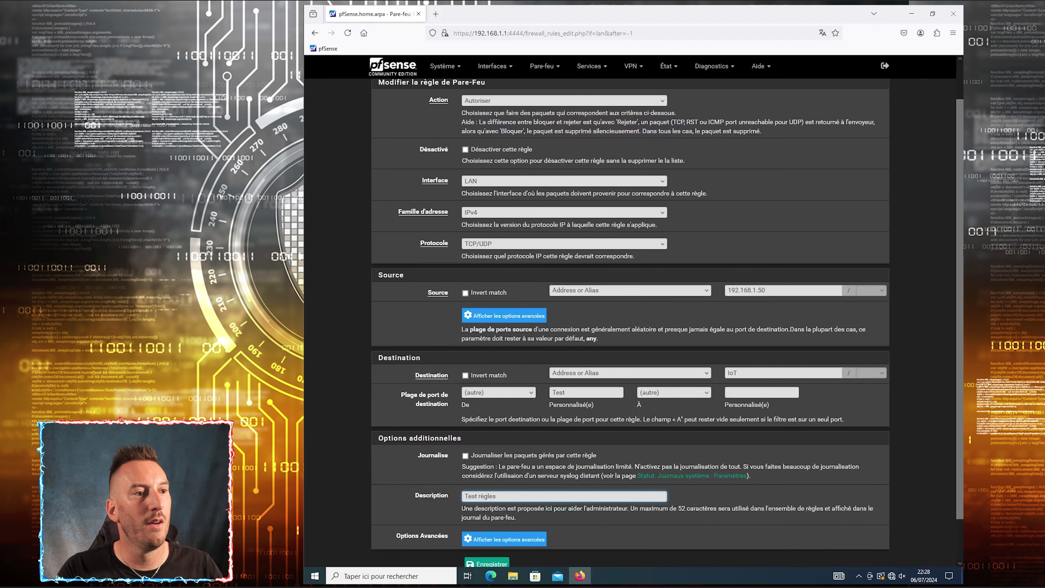
{"action": "type", "text": "les"}
{"action": "scroll", "coordinate": [524, 527], "scroll_direction": "down", "scroll_amount": 2}
{"action": "left_click", "coordinate": [495, 521]}
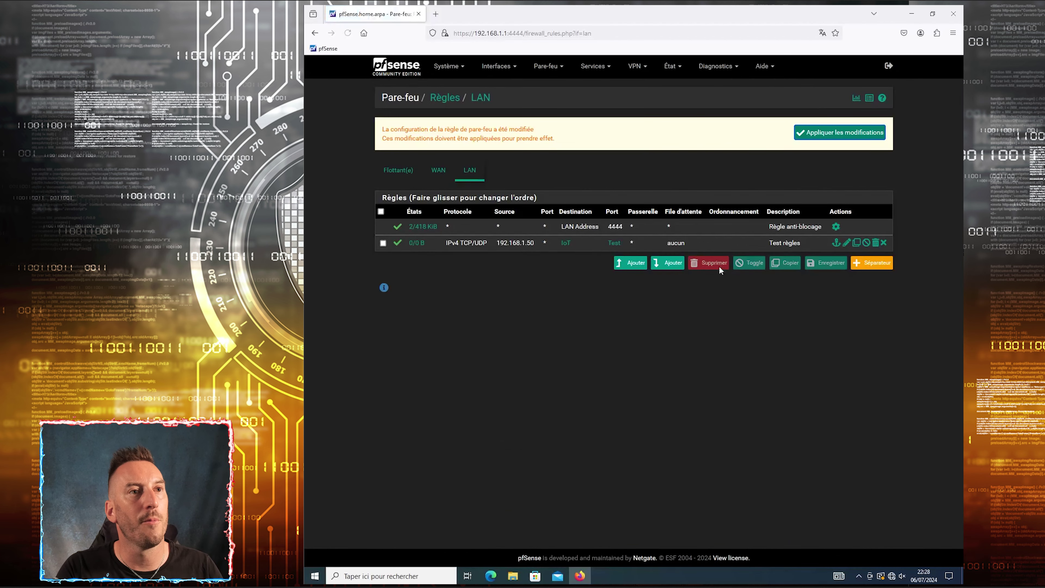
{"action": "left_click", "coordinate": [822, 138]}
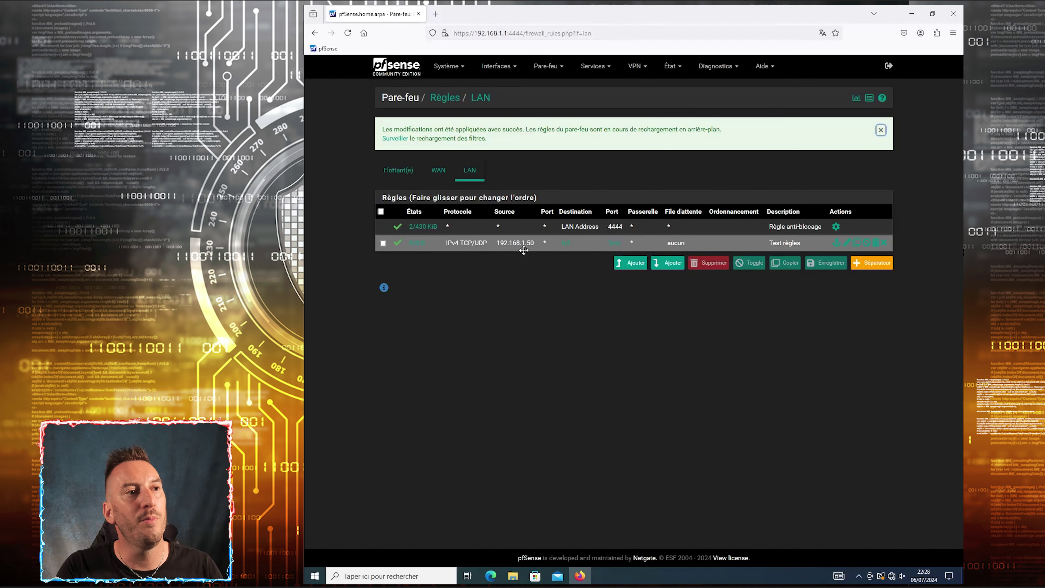
{"action": "double_click", "coordinate": [511, 212]}
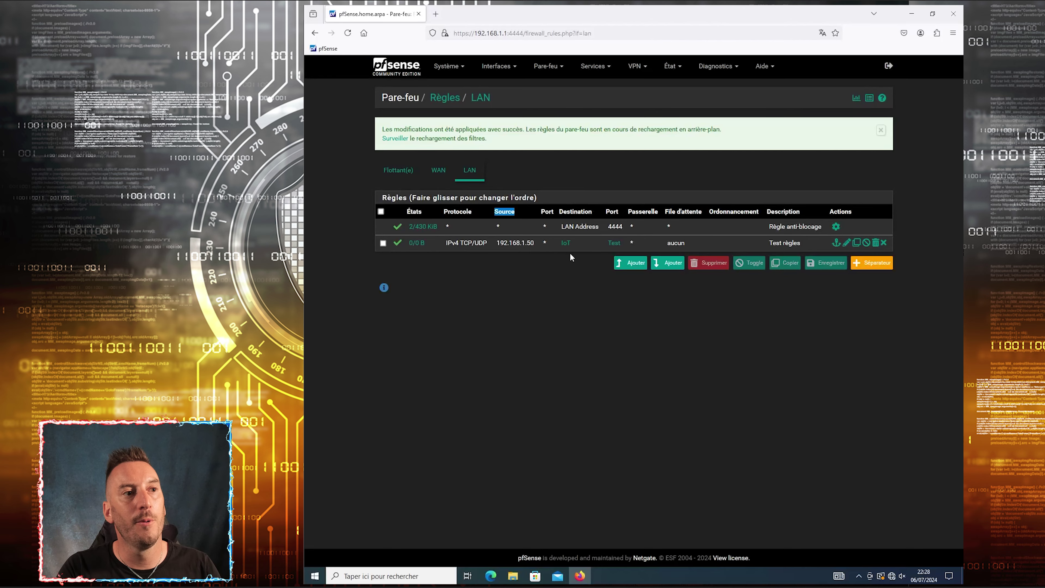
{"action": "double_click", "coordinate": [576, 212]}
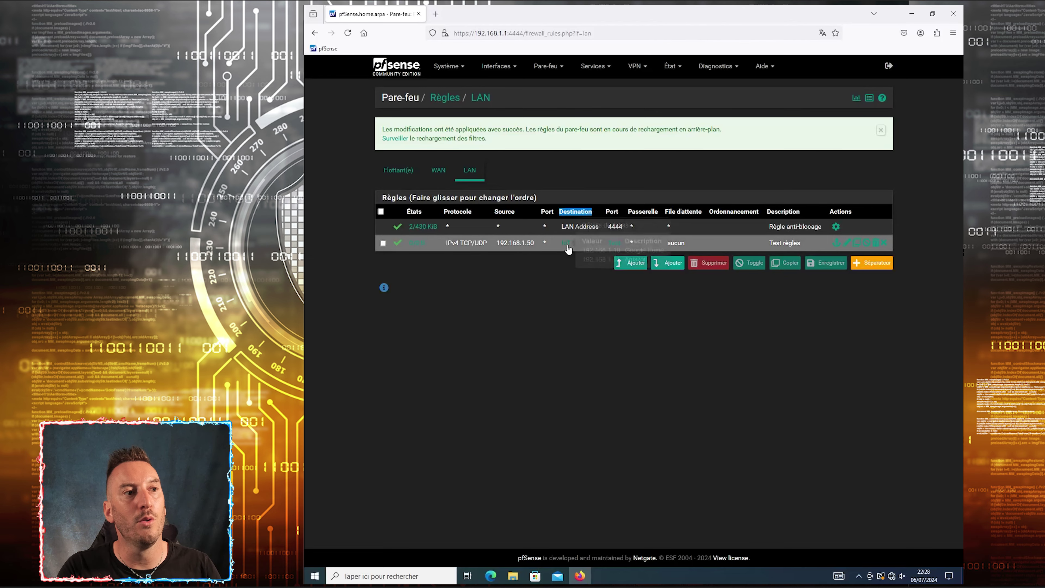
{"action": "mouse_move", "coordinate": [568, 249]}
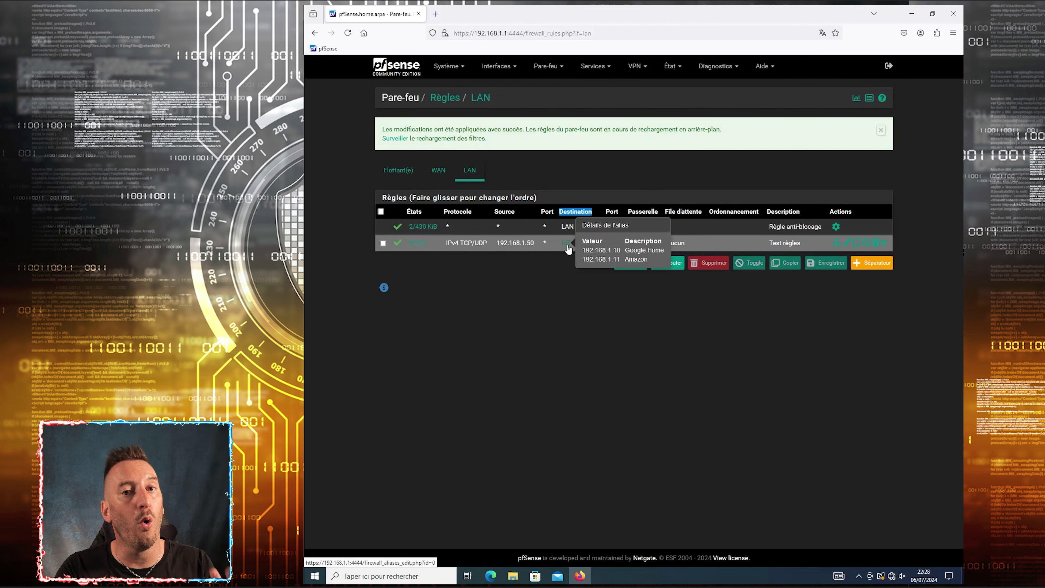
{"action": "left_click", "coordinate": [587, 296]}
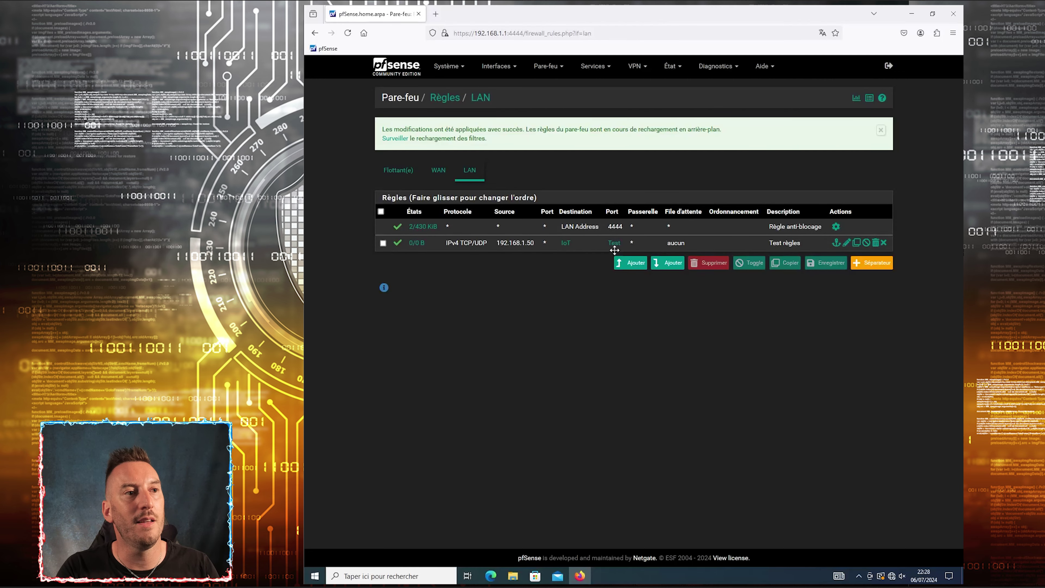
{"action": "mouse_move", "coordinate": [616, 248]}
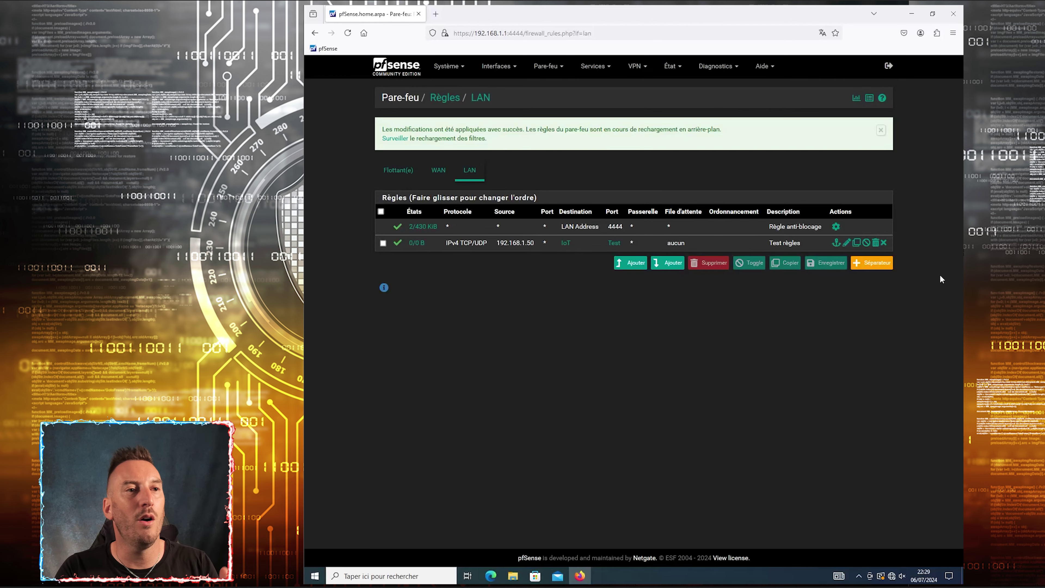
Toggle the Test règles rule off, apply the changes, then resave it as disabled
{"action": "left_click", "coordinate": [398, 246]}
{"action": "left_click", "coordinate": [839, 139]}
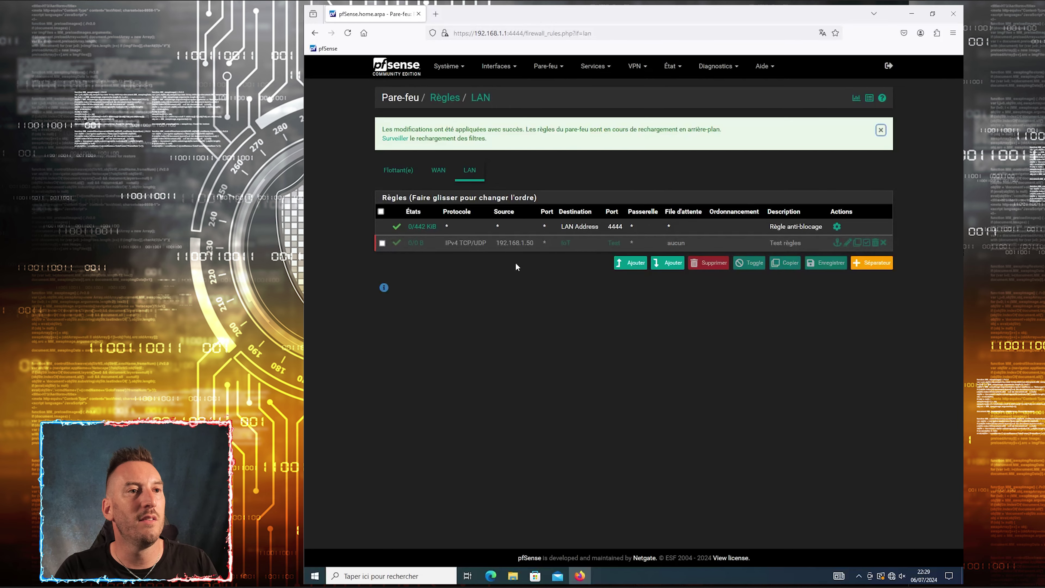
{"action": "left_click", "coordinate": [847, 242]}
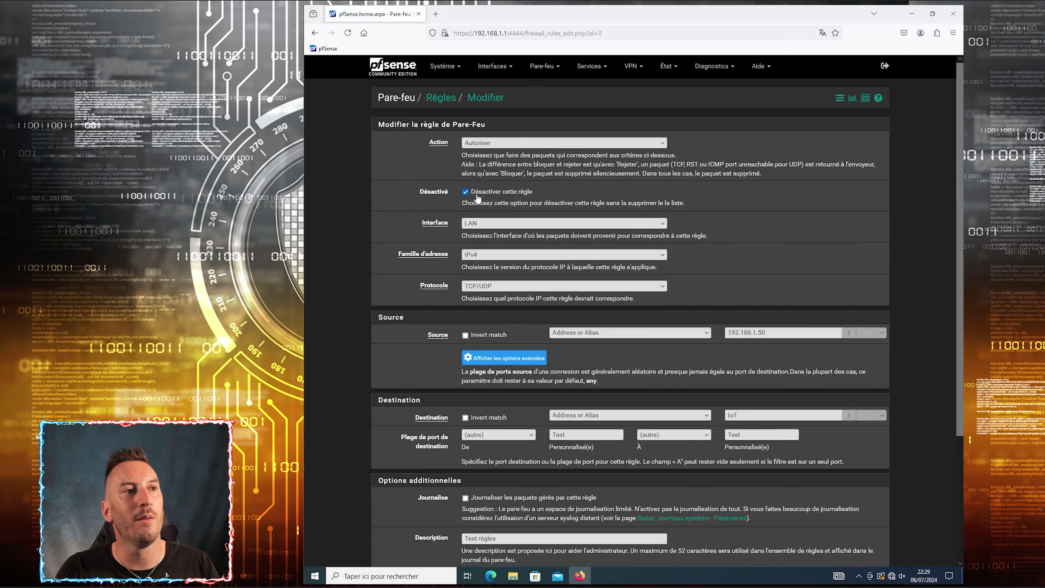
{"action": "key", "text": "Return"}
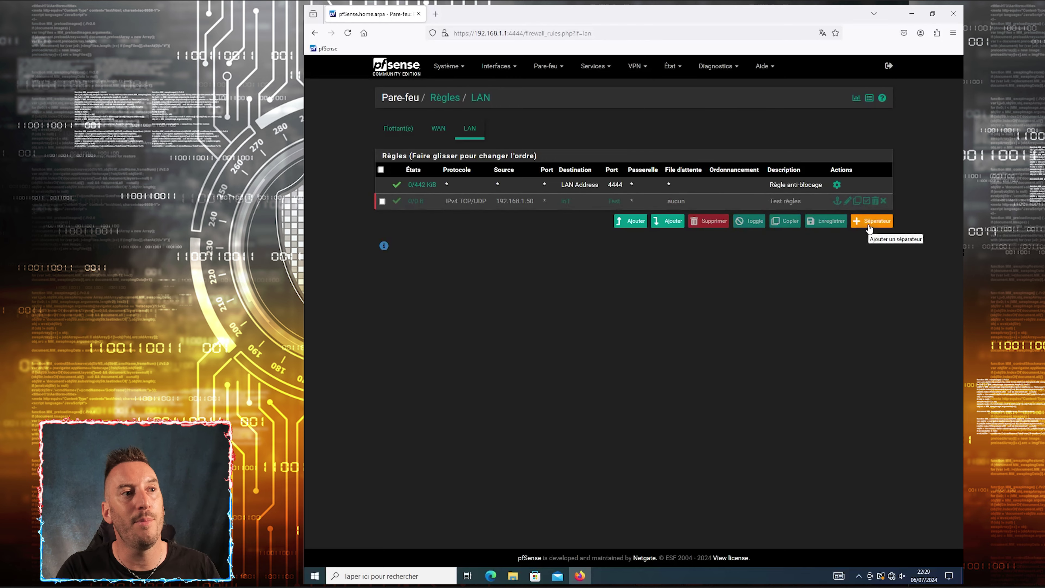
Add a light-blue 'Règles IoT' separator to the LAN rules
{"action": "left_click", "coordinate": [869, 226]}
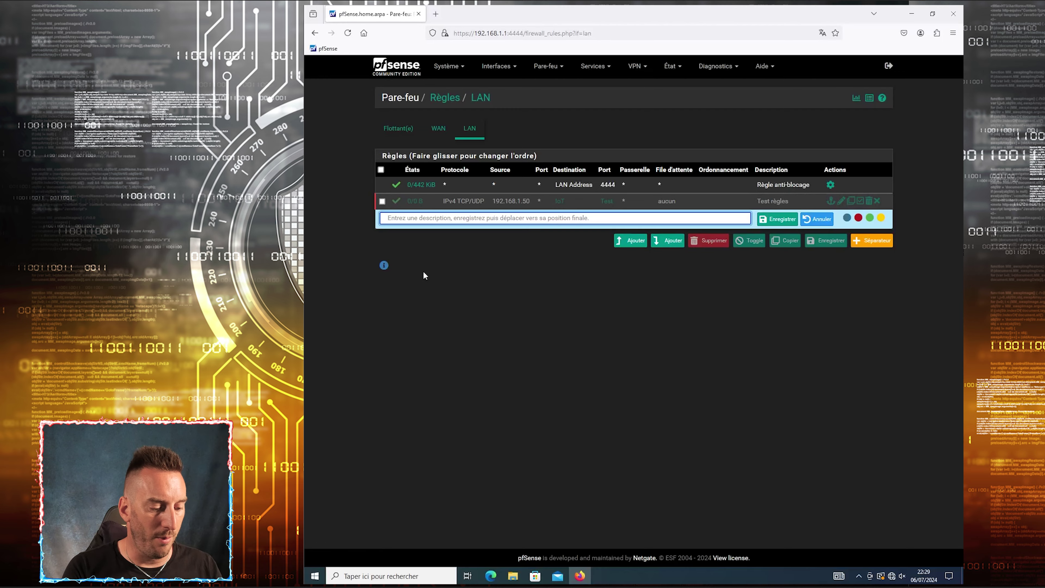
{"action": "type", "text": "Règles IoT"}
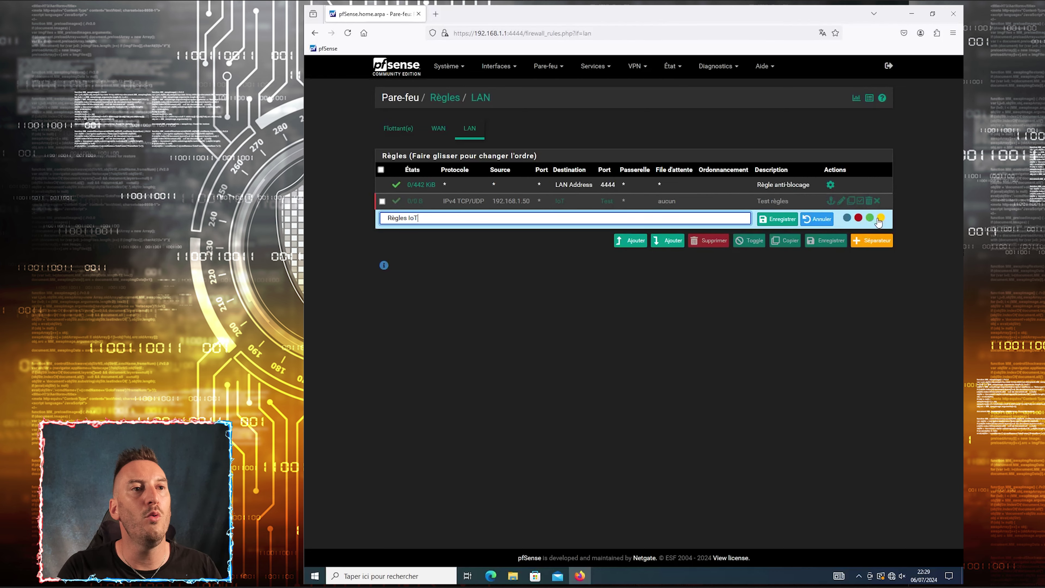
{"action": "left_click", "coordinate": [847, 219]}
{"action": "left_click", "coordinate": [776, 219]}
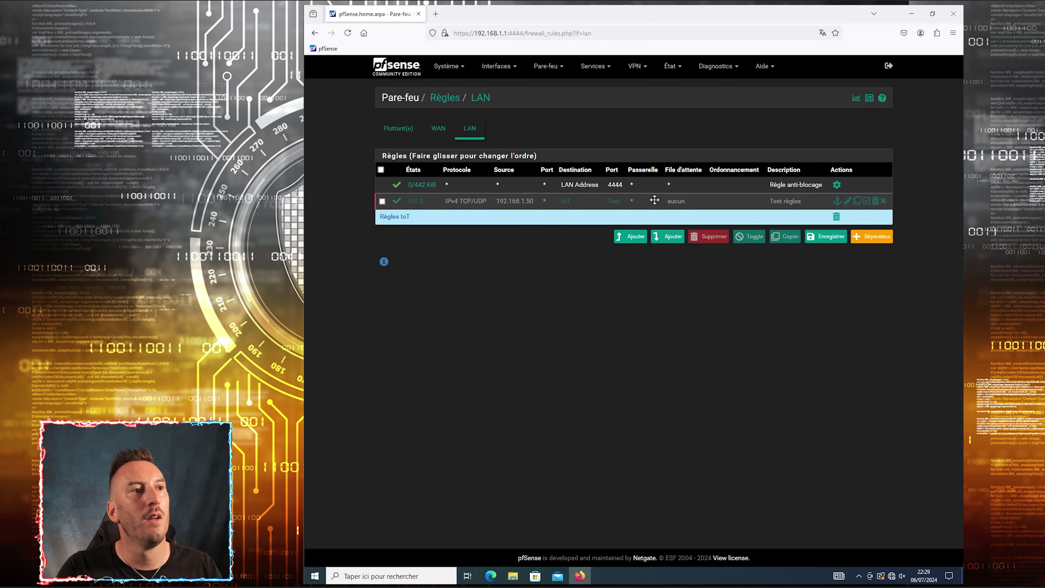
Move the Test règles rule beneath the Règles IoT separator and save the order
{"action": "left_click", "coordinate": [453, 206]}
{"action": "mouse_move", "coordinate": [461, 203]}
{"action": "left_mouse_down"}
{"action": "mouse_move", "coordinate": [459, 187]}
{"action": "mouse_move", "coordinate": [454, 219]}
{"action": "left_mouse_up"}
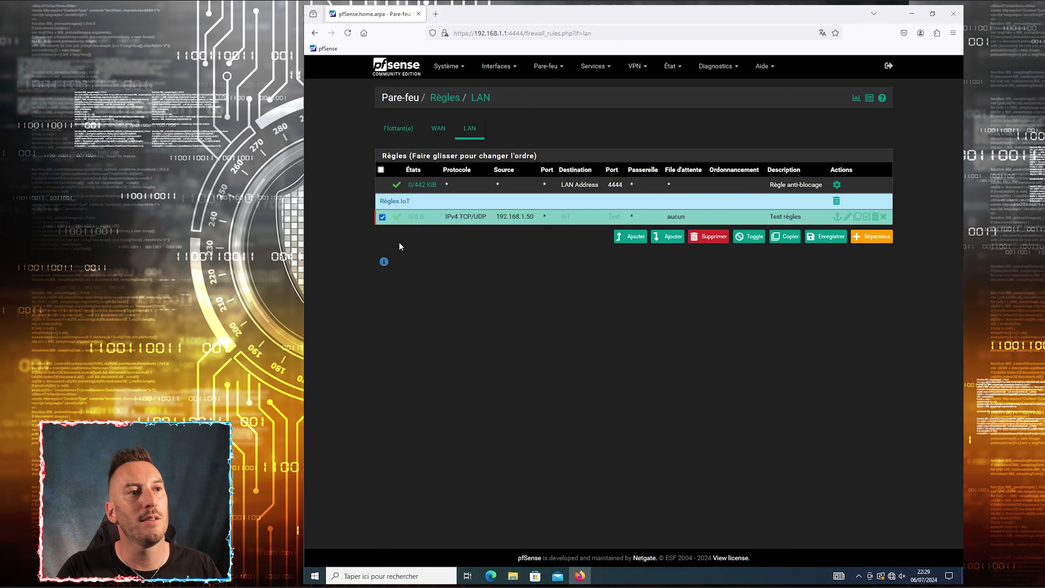
{"action": "left_click", "coordinate": [835, 237]}
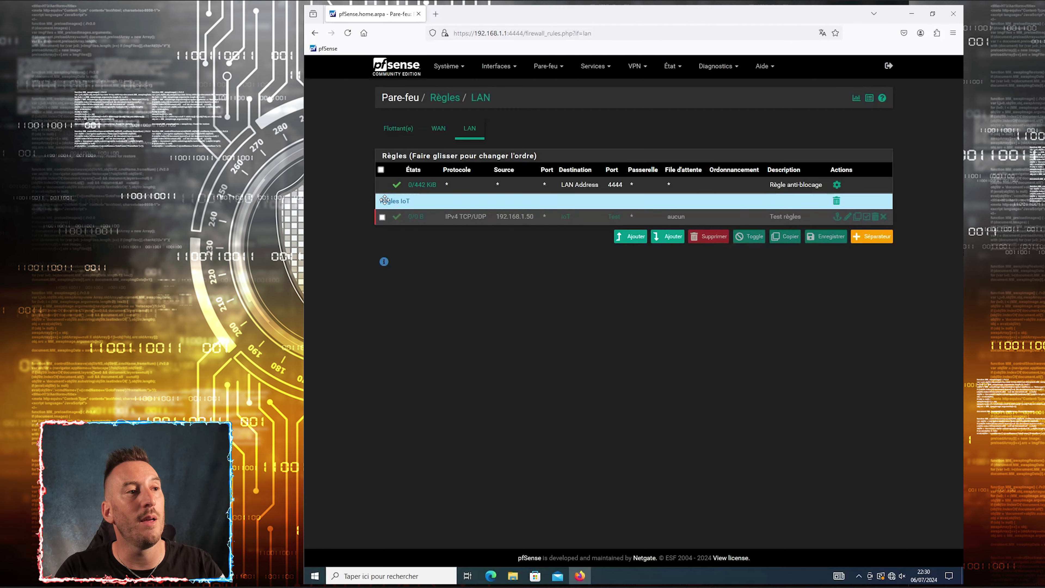
Add a green 'Règles Mari' separator and a red 'Règles Femme' separator
{"action": "left_click", "coordinate": [871, 236]}
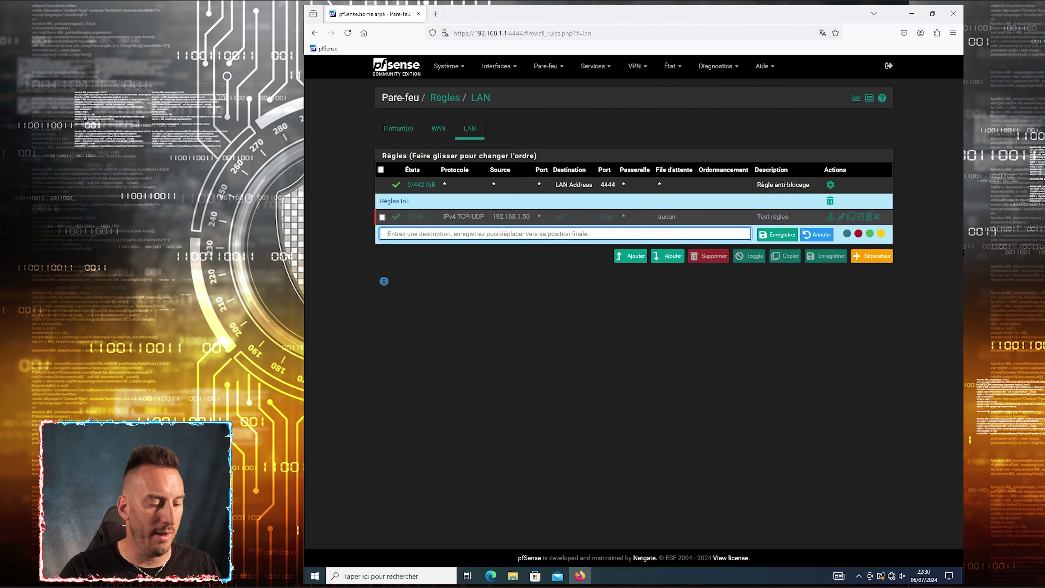
{"action": "type", "text": "Règle"}
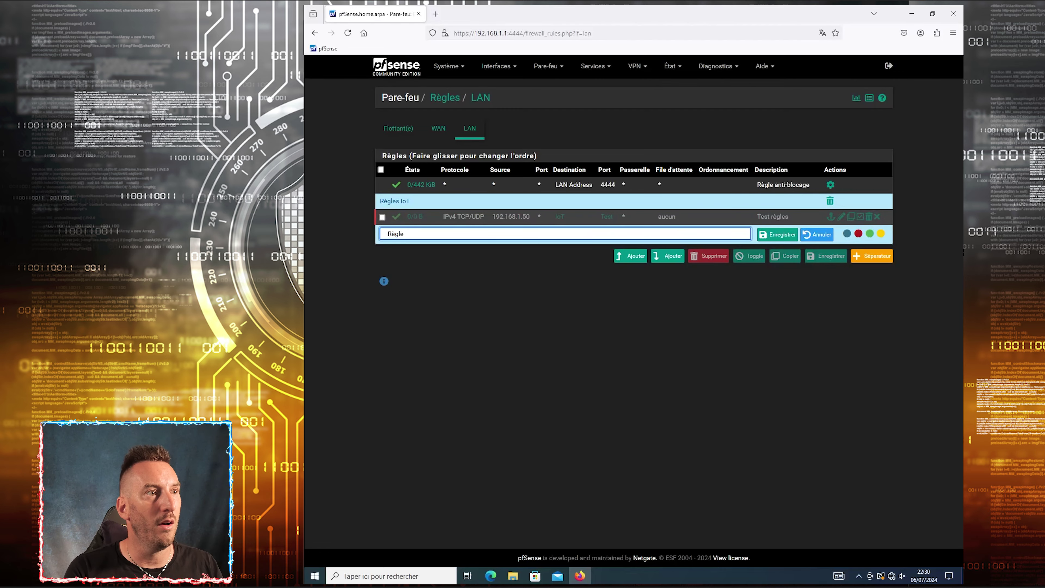
{"action": "type", "text": "s Mari"}
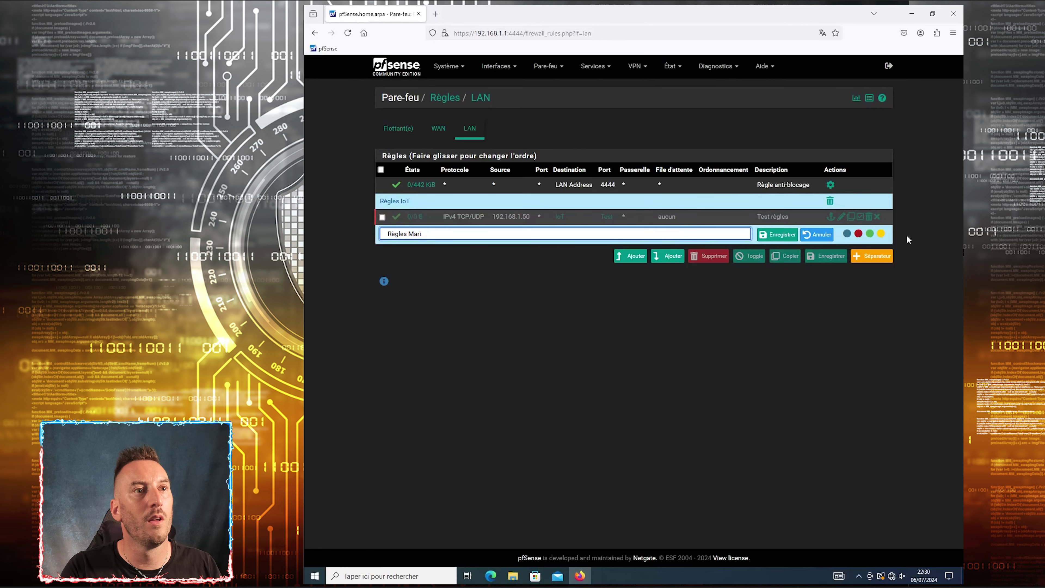
{"action": "left_click", "coordinate": [869, 233]}
{"action": "left_click", "coordinate": [781, 235]}
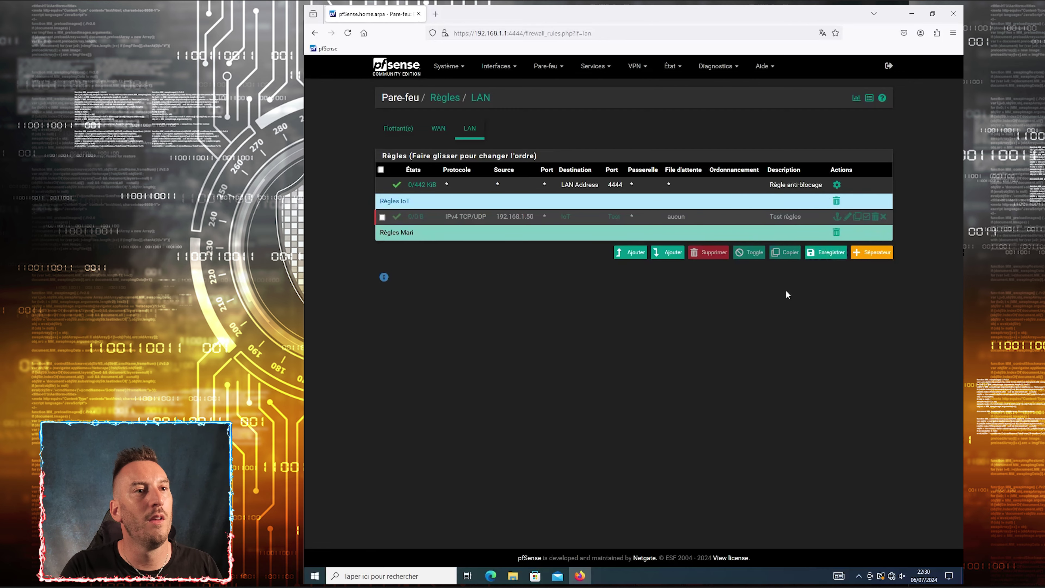
{"action": "left_click", "coordinate": [878, 253]}
{"action": "type", "text": "Règles"}
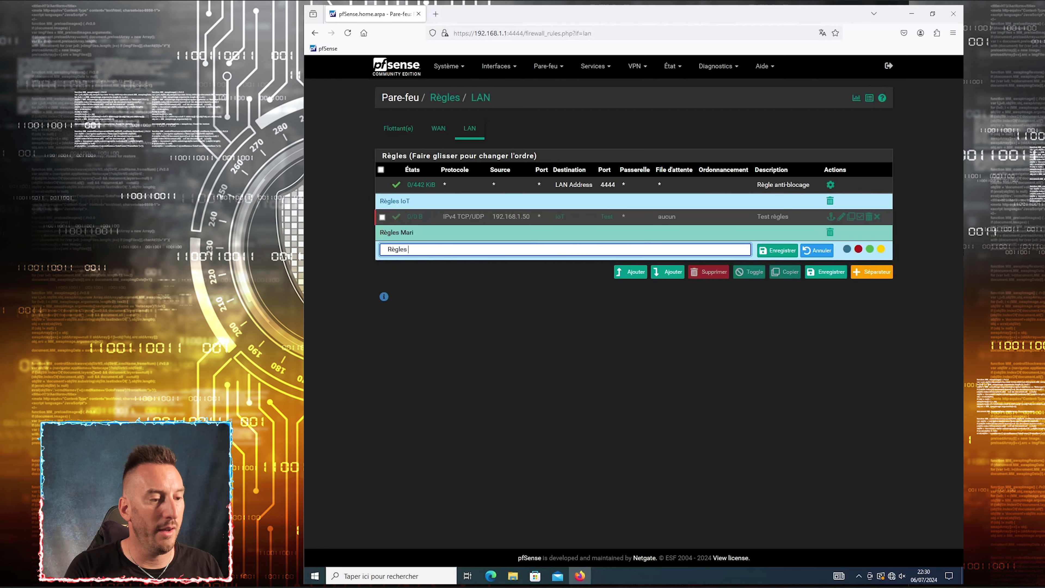
{"action": "type", "text": " Femme"}
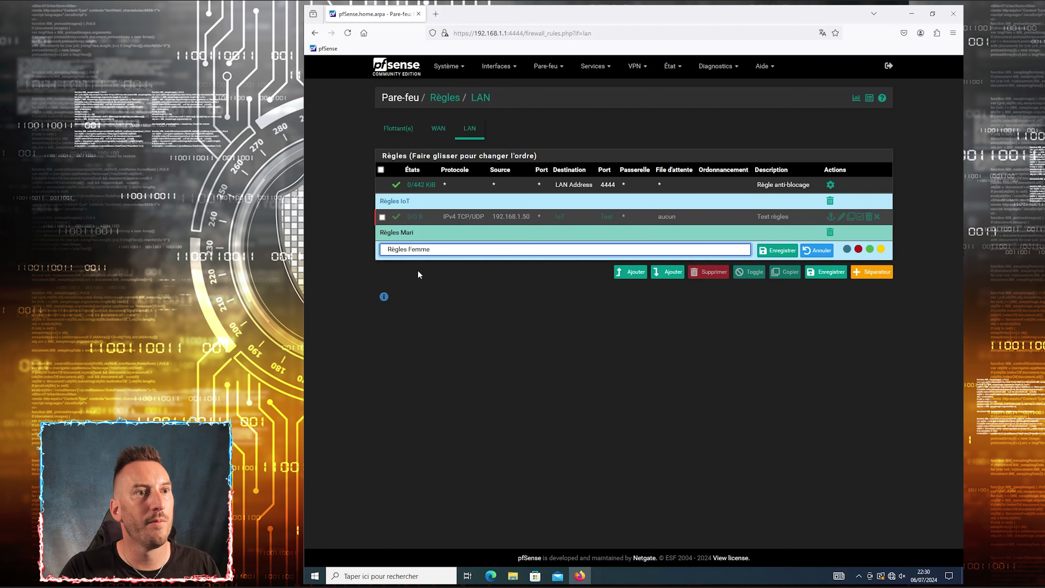
{"action": "left_click", "coordinate": [859, 249]}
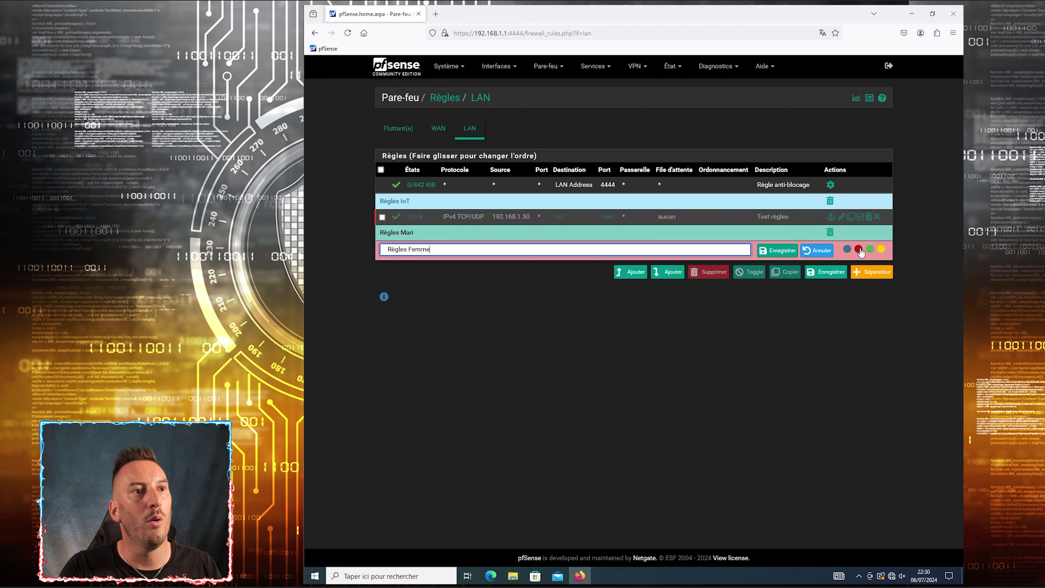
{"action": "left_click", "coordinate": [781, 251]}
Add a yellow 'Règles Enfants' separator, staying on the rules page
{"action": "left_click", "coordinate": [872, 272]}
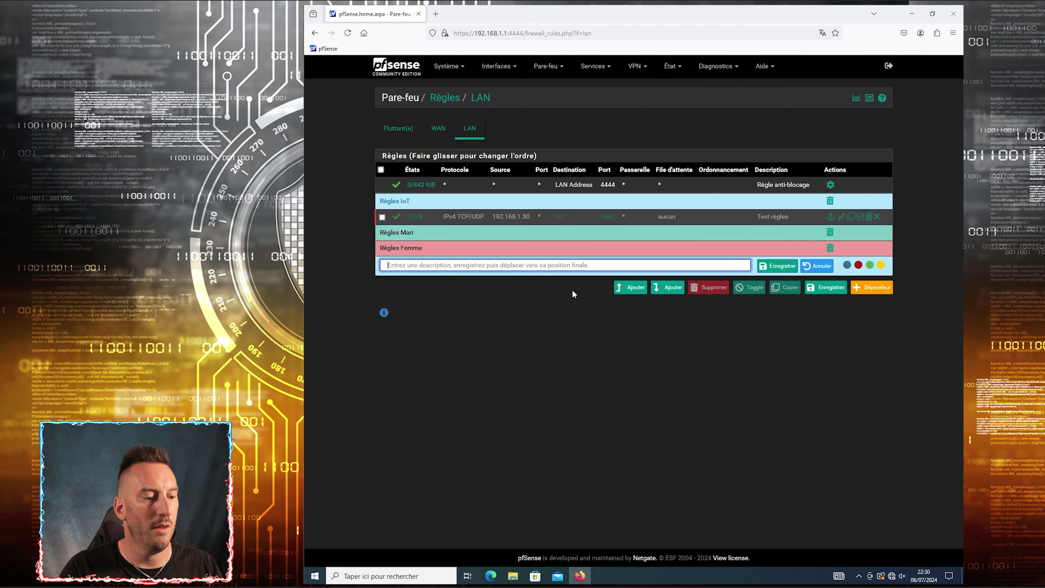
{"action": "type", "text": "Règm"}
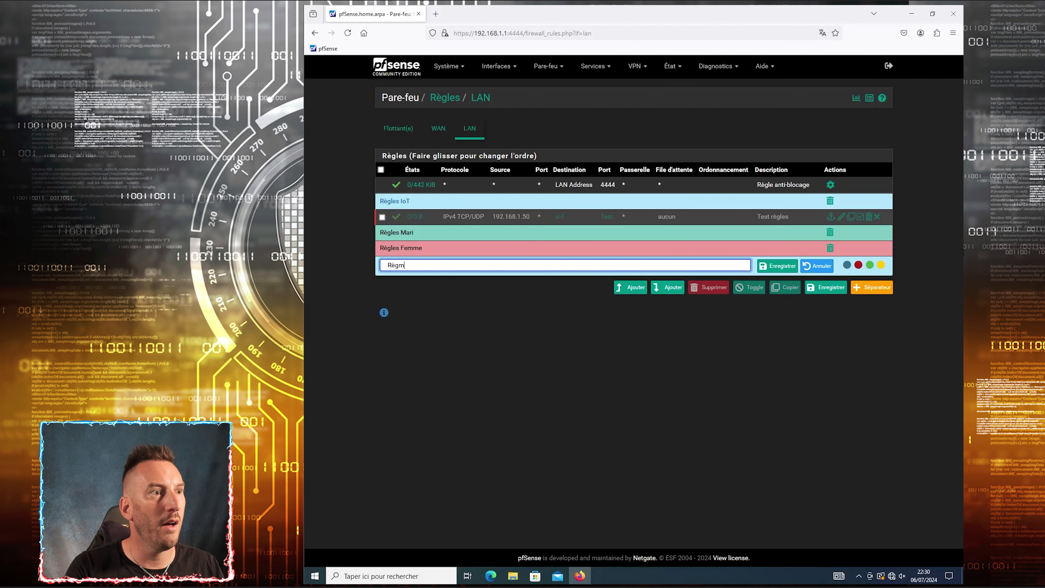
{"action": "key", "text": "BackSpace"}
{"action": "key", "text": "BackSpace"}
{"action": "type", "text": "gles Enfants"}
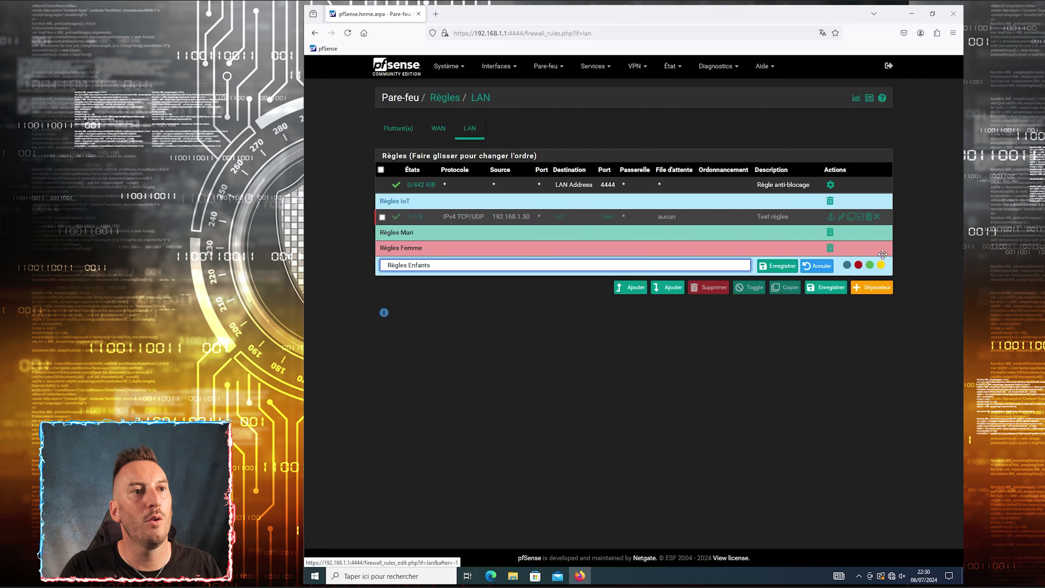
{"action": "left_click", "coordinate": [881, 265]}
{"action": "left_click", "coordinate": [777, 265]}
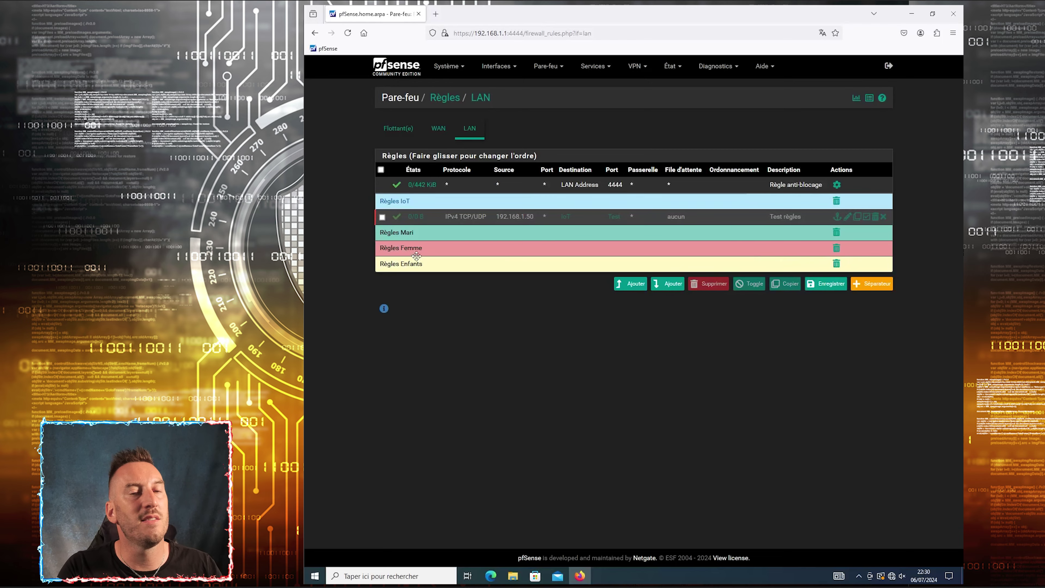
{"action": "left_click", "coordinate": [637, 287]}
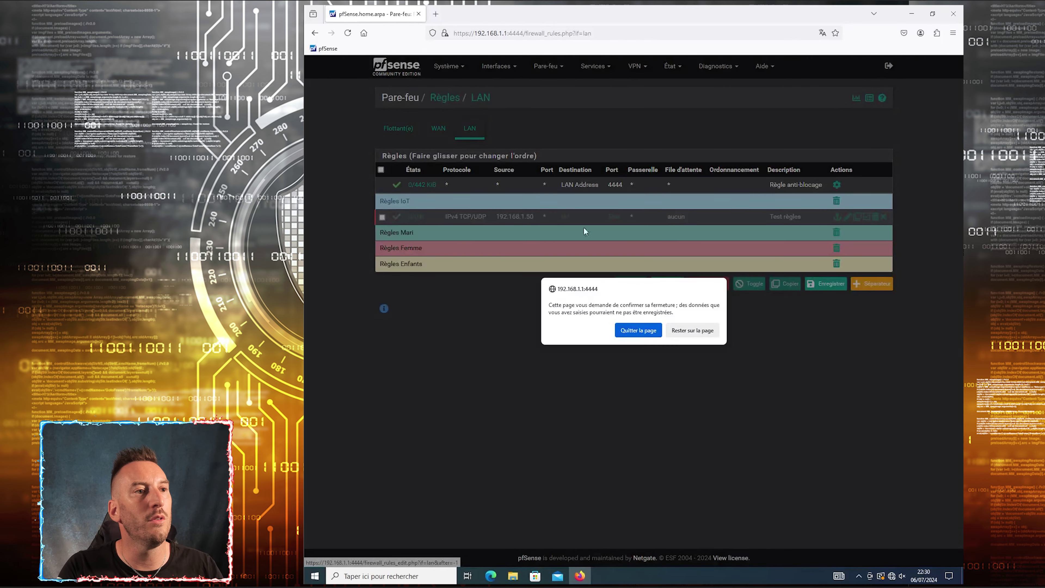
{"action": "left_click", "coordinate": [682, 335]}
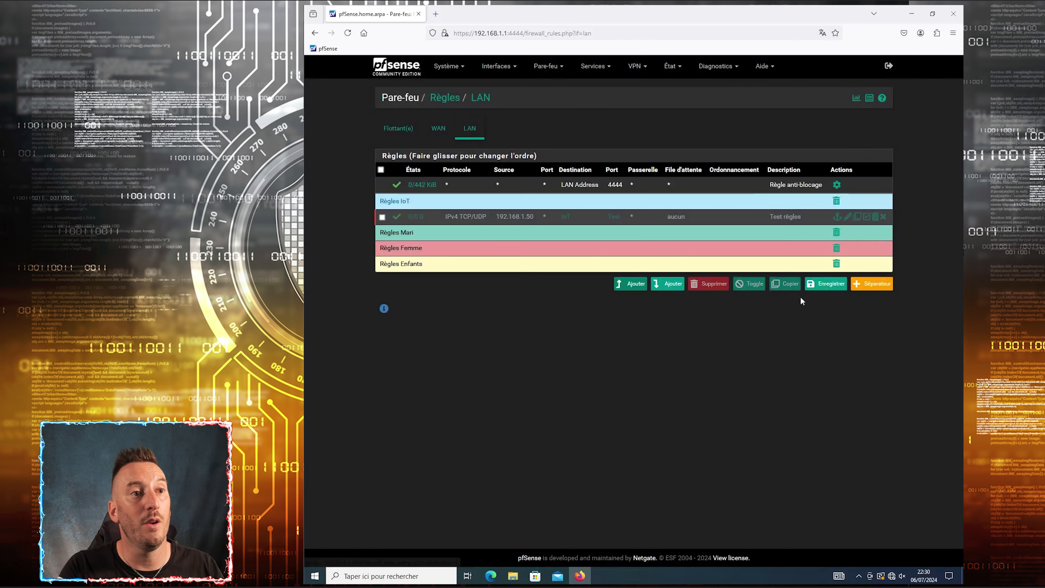
Start a new top LAN rule with action Block and protocol any
{"action": "left_click", "coordinate": [630, 284]}
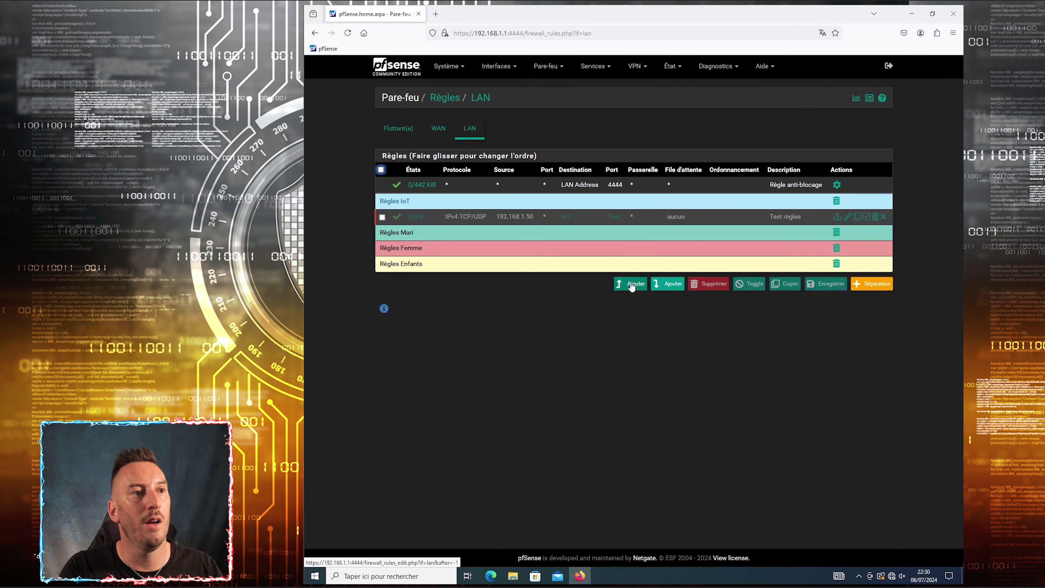
{"action": "left_click", "coordinate": [482, 142]}
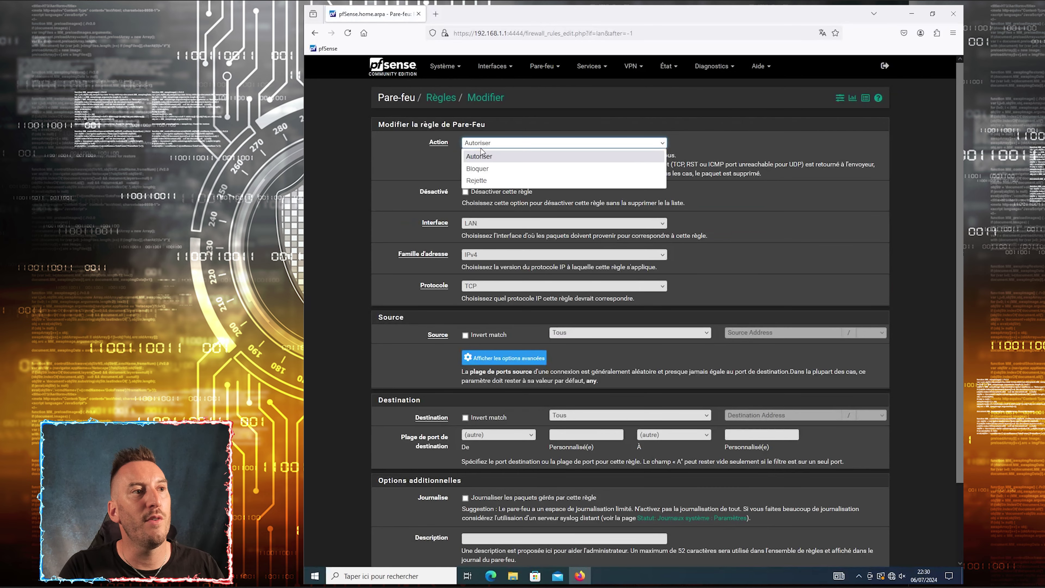
{"action": "left_click", "coordinate": [484, 172]}
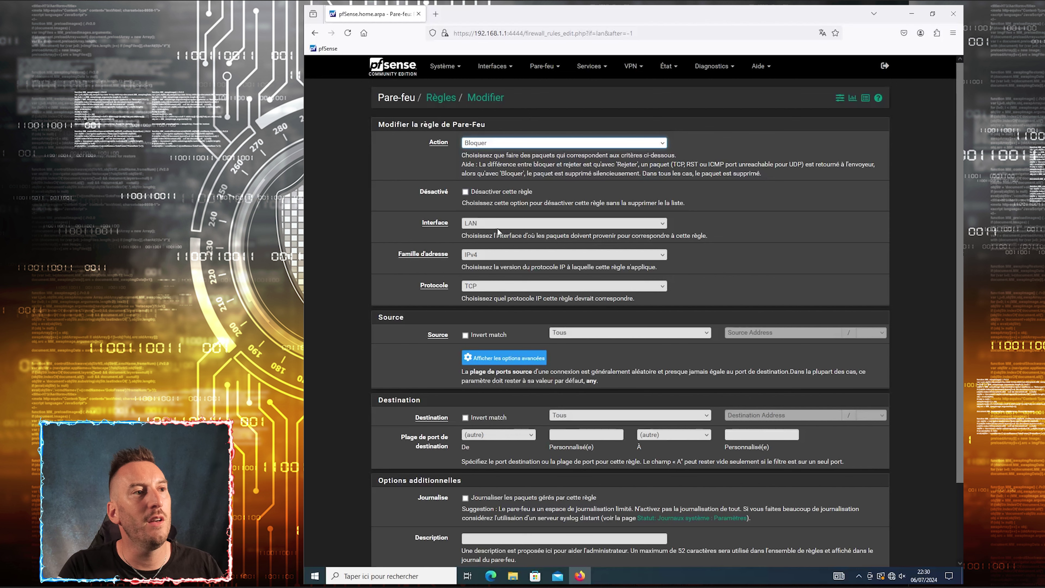
{"action": "left_click", "coordinate": [483, 287]}
{"action": "left_click", "coordinate": [492, 297]}
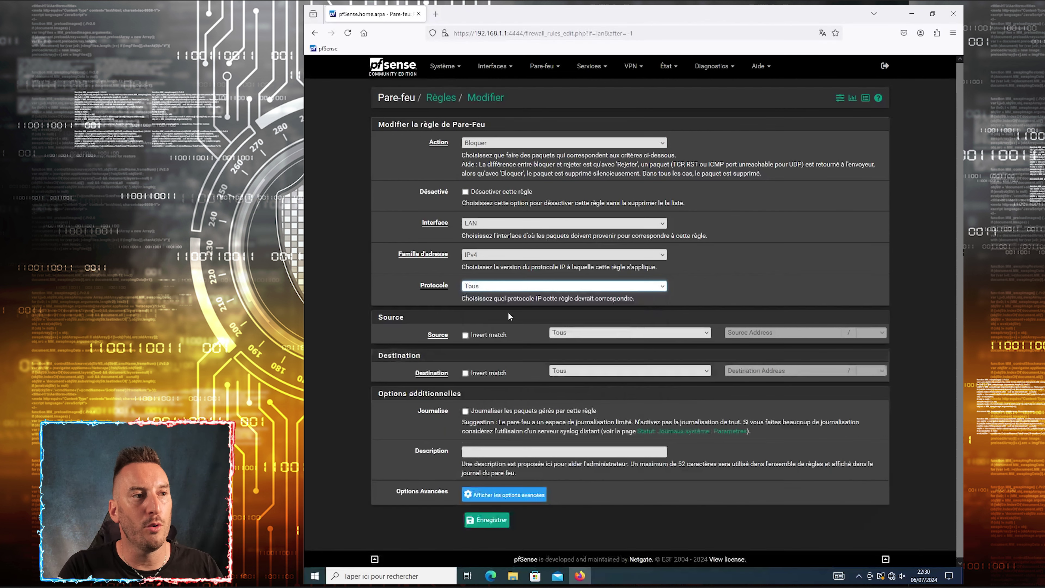
Set the rule source to Address or Alias using the household member's host alias
{"action": "left_click", "coordinate": [619, 333]}
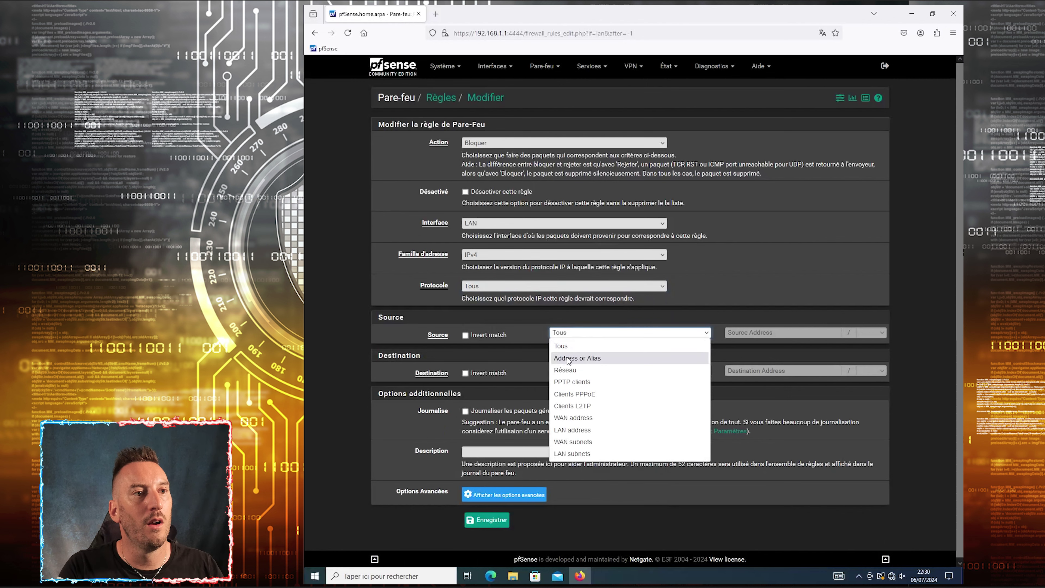
{"action": "left_click", "coordinate": [577, 358]}
{"action": "left_click", "coordinate": [782, 332]}
{"action": "type", "text": "192."}
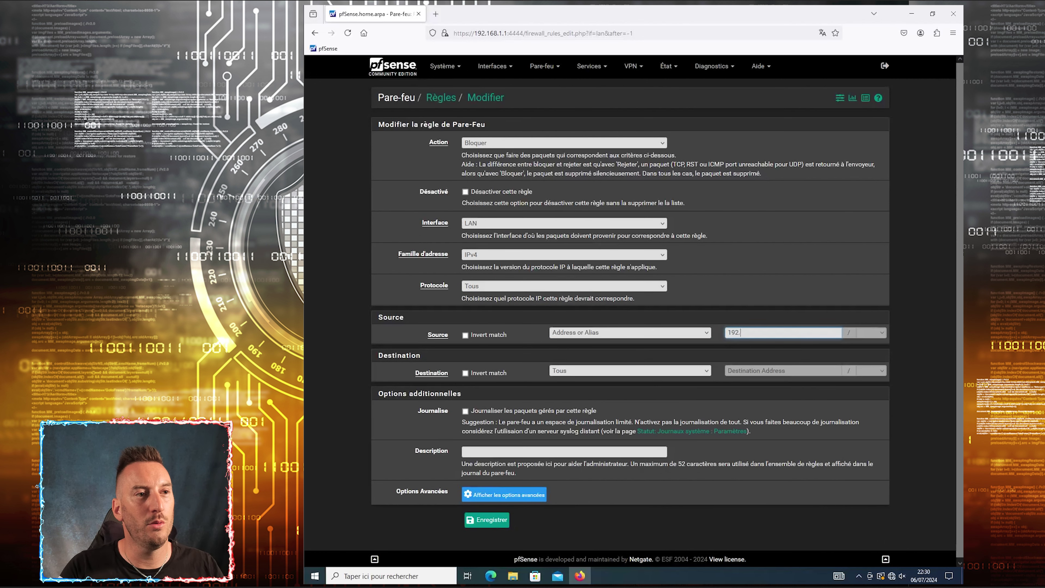
{"action": "type", "text": "168.1."}
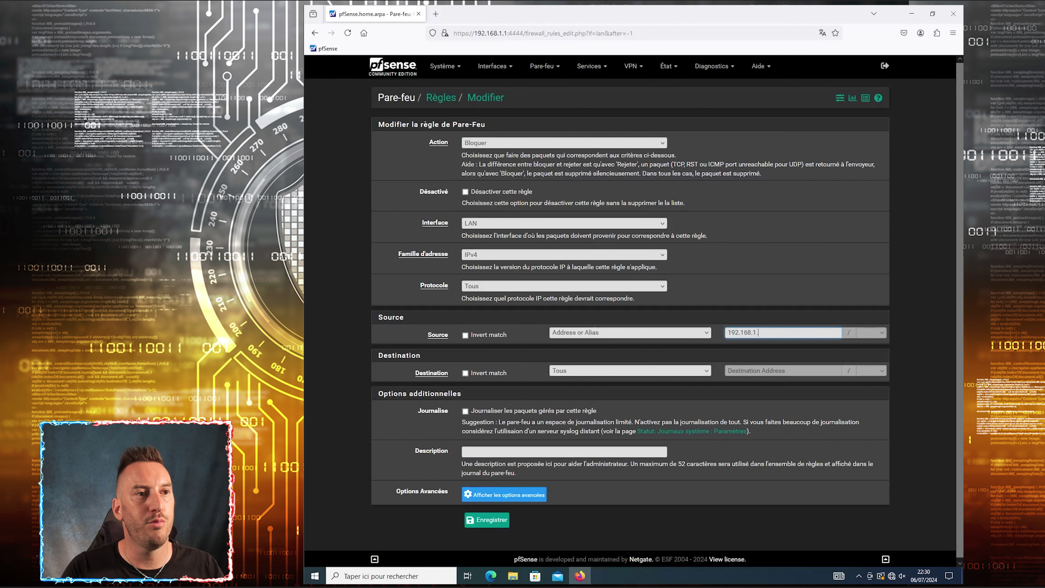
{"action": "key", "text": "BackSpace"}
{"action": "key", "text": "BackSpace"}
{"action": "key", "text": "BackSpace"}
{"action": "key", "text": "BackSpace"}
{"action": "key", "text": "BackSpace"}
{"action": "key", "text": "BackSpace"}
{"action": "key", "text": "BackSpace"}
{"action": "key", "text": "BackSpace"}
{"action": "key", "text": "BackSpace"}
{"action": "left_click", "coordinate": [650, 332]}
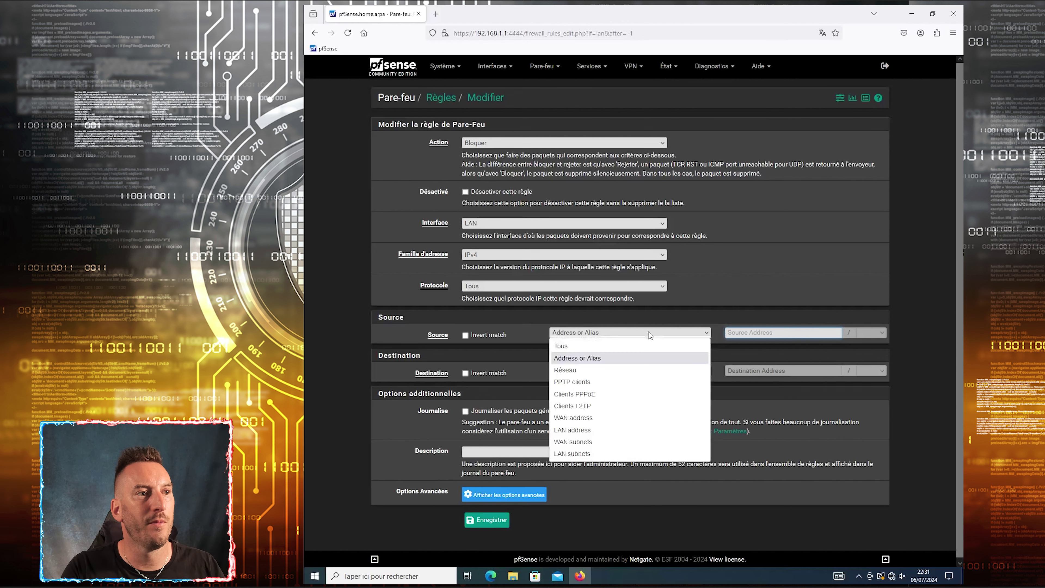
{"action": "left_click", "coordinate": [692, 346]}
{"action": "left_click", "coordinate": [765, 334]}
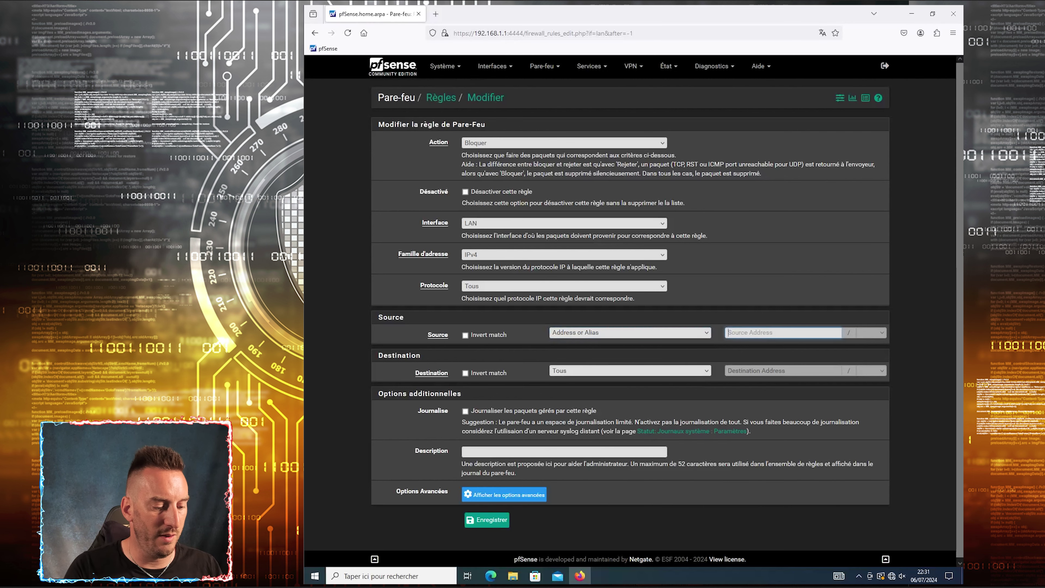
{"action": "type", "text": "ju"}
{"action": "left_click", "coordinate": [736, 347]}
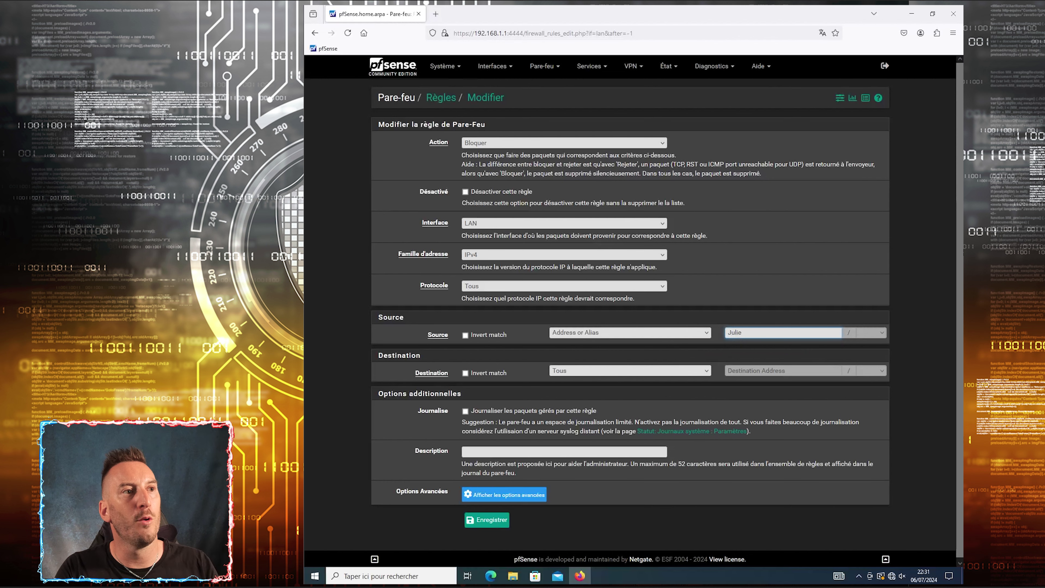
Set the destination to the IoT alias, add a blocking description, and save the rule
{"action": "left_click", "coordinate": [584, 375]}
{"action": "left_click", "coordinate": [585, 396]}
{"action": "left_click", "coordinate": [744, 370]}
{"action": "type", "text": "io"}
{"action": "left_click", "coordinate": [742, 386]}
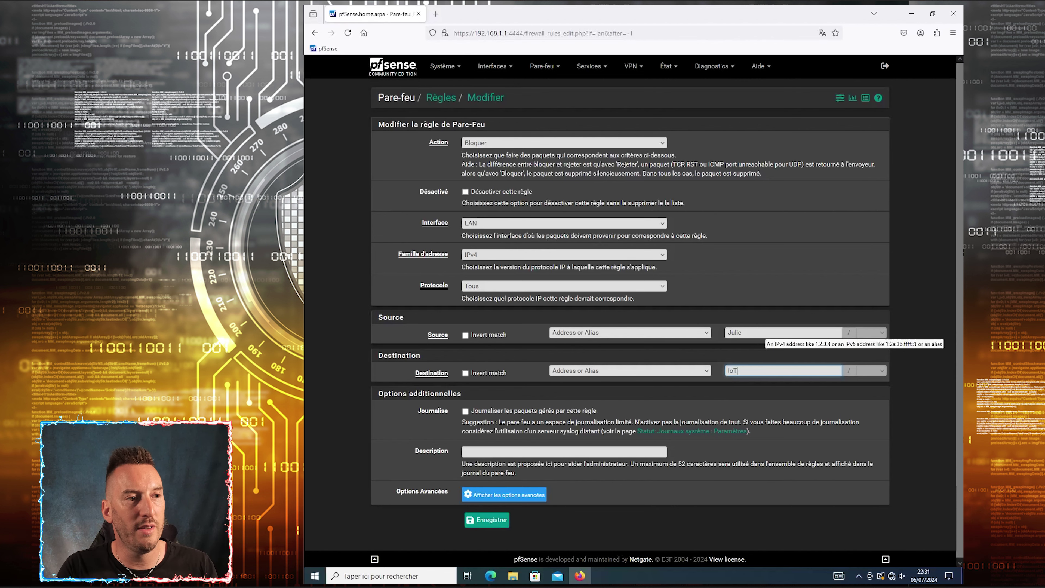
{"action": "left_click", "coordinate": [564, 452]}
{"action": "type", "text": "B"}
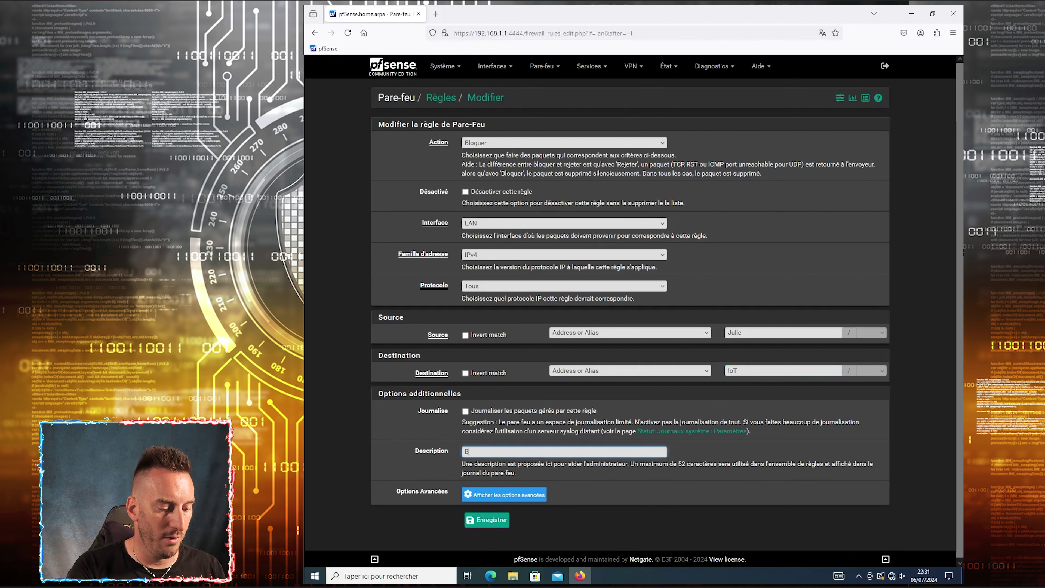
{"action": "type", "text": "locage Julie vers IoT"}
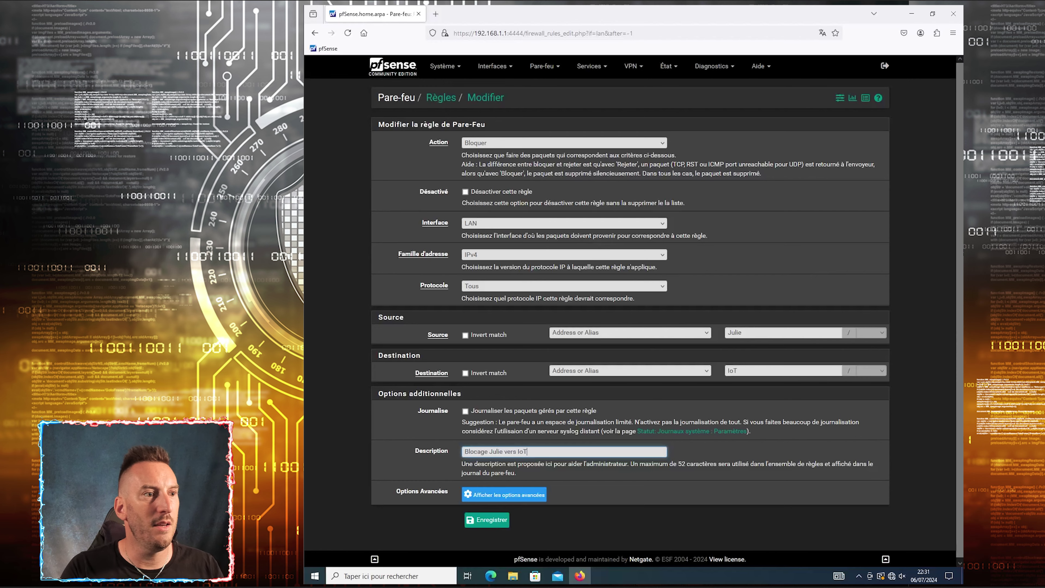
{"action": "left_click", "coordinate": [485, 522]}
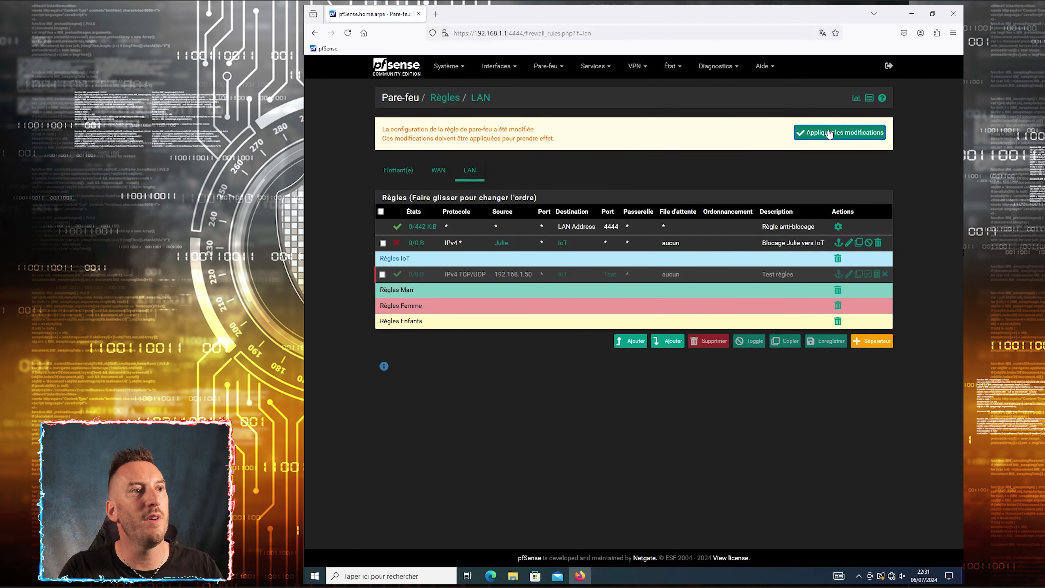
Move the IoT block rule under Règles Femme, save the order, and apply
{"action": "left_click", "coordinate": [831, 135]}
{"action": "left_click_drag", "start_coordinate": [523, 242], "coordinate": [508, 309]}
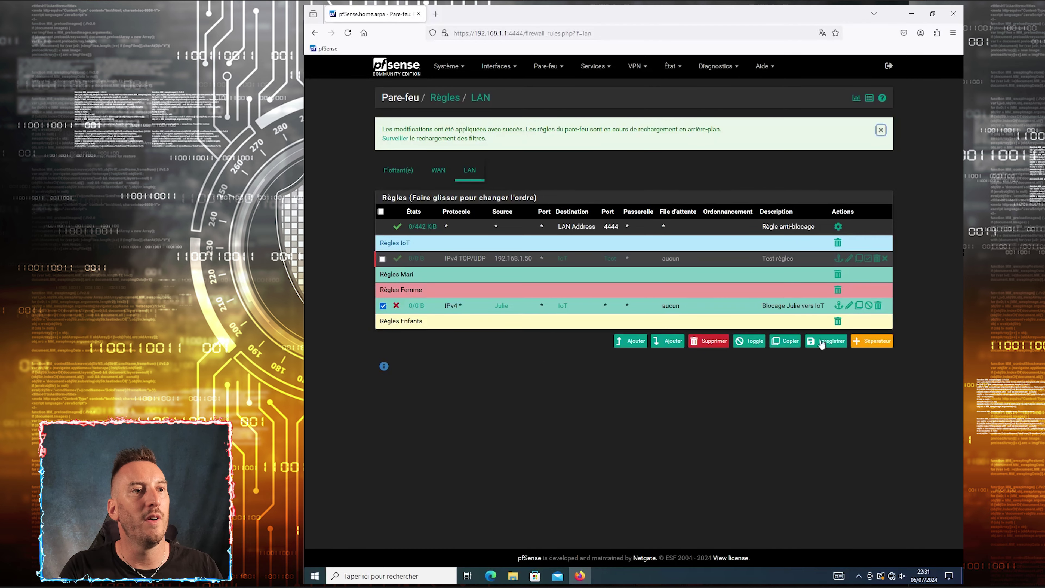
{"action": "left_click", "coordinate": [830, 341]}
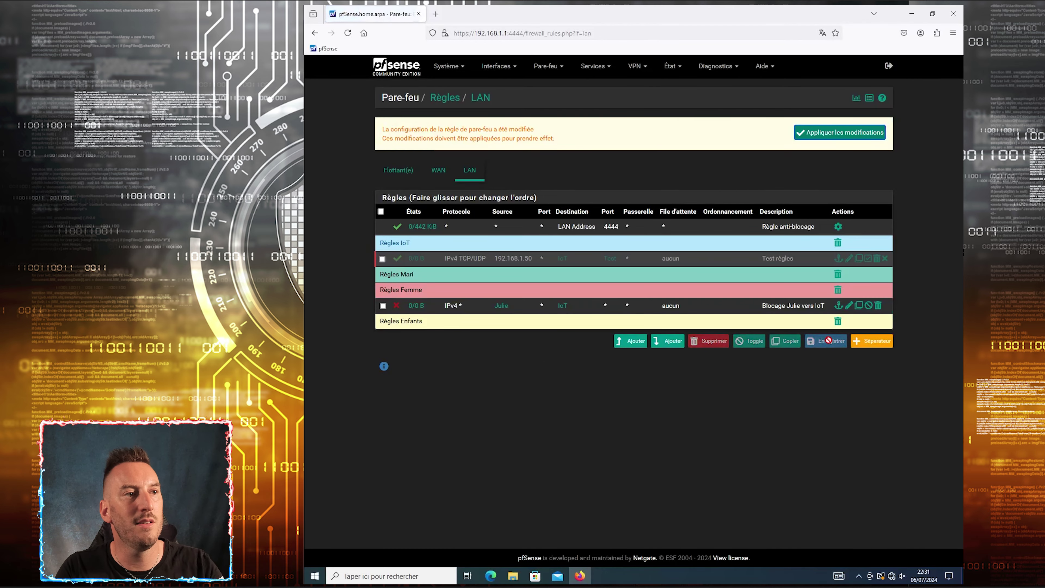
{"action": "left_click", "coordinate": [847, 133]}
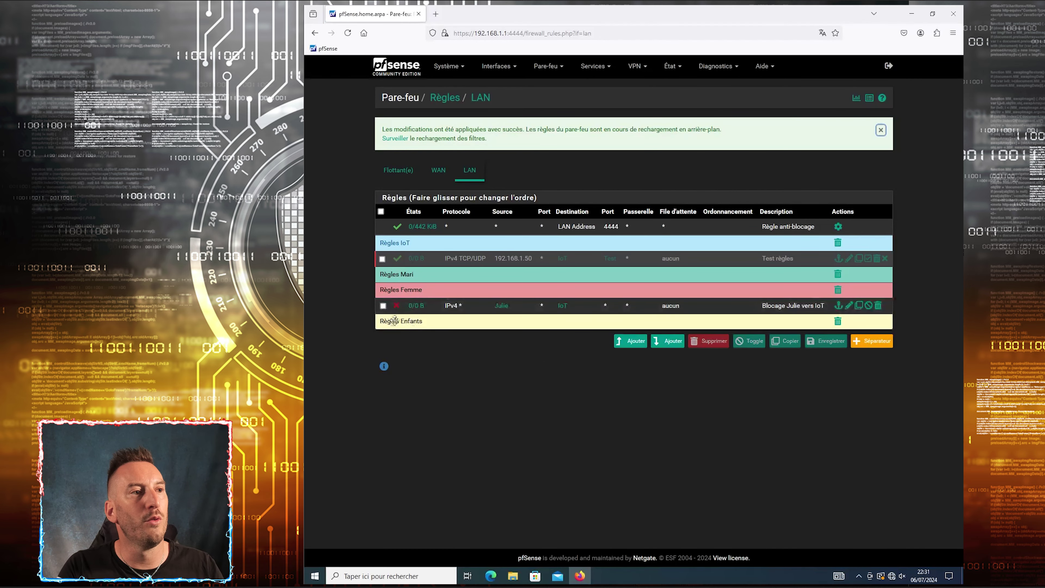
Disable and re-enable the IoT block rule, applying each change
{"action": "left_click", "coordinate": [396, 305]}
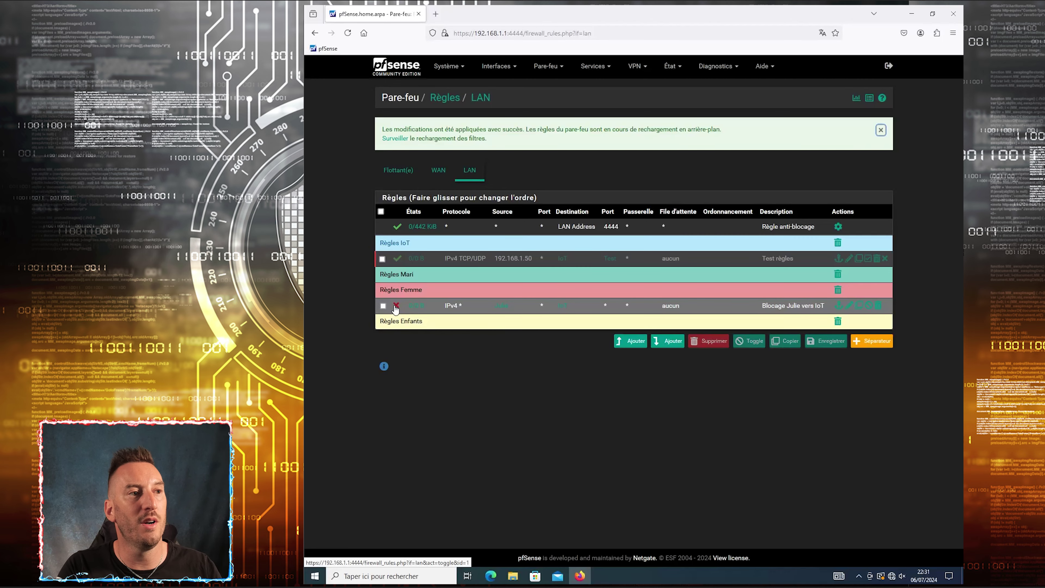
{"action": "left_click", "coordinate": [800, 135]}
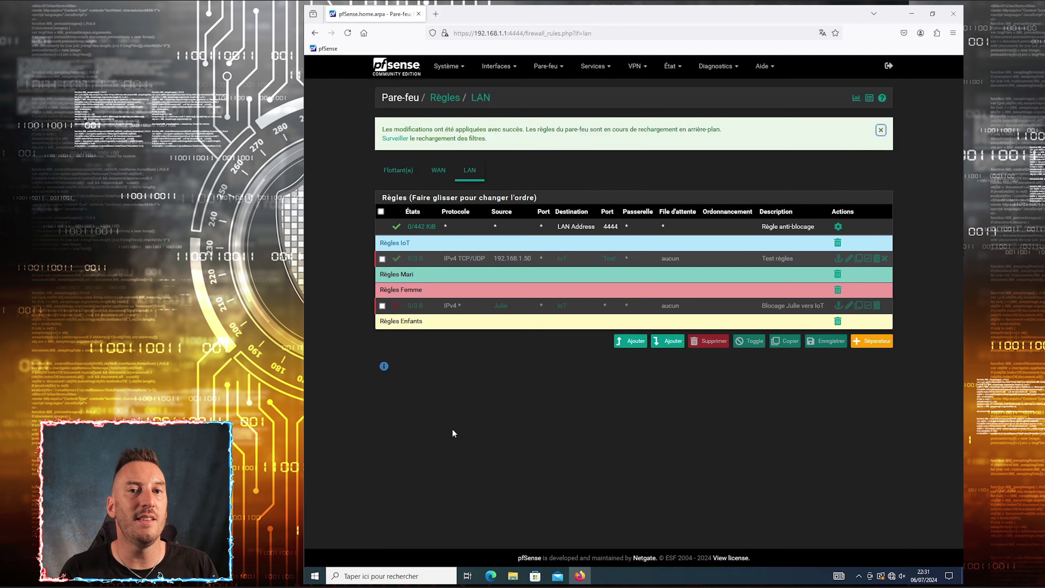
{"action": "left_click", "coordinate": [394, 308]}
{"action": "left_click", "coordinate": [832, 136]}
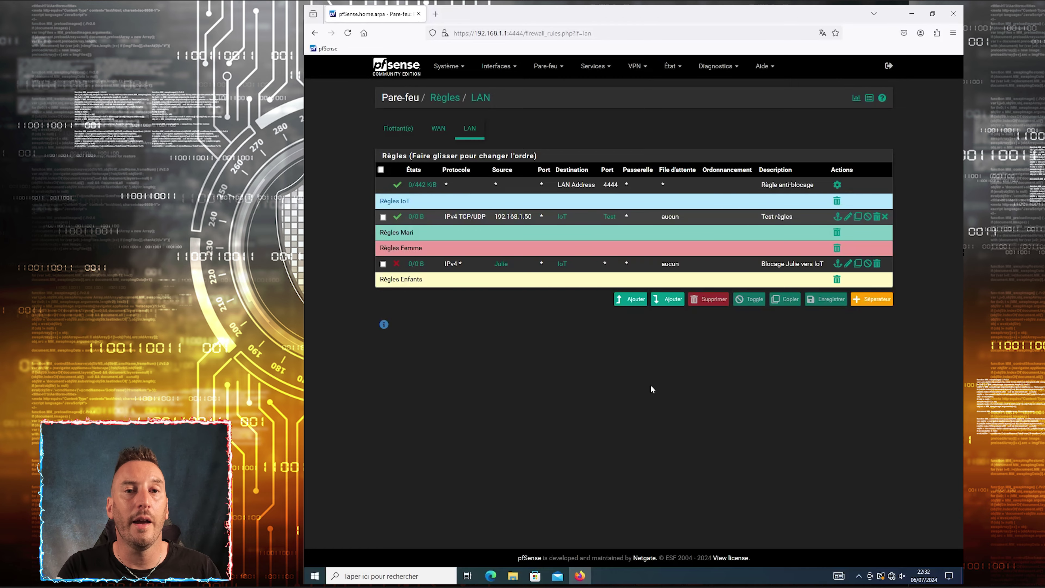
Open the firewall system log sorted by time, newest entries first
{"action": "left_click", "coordinate": [677, 68]}
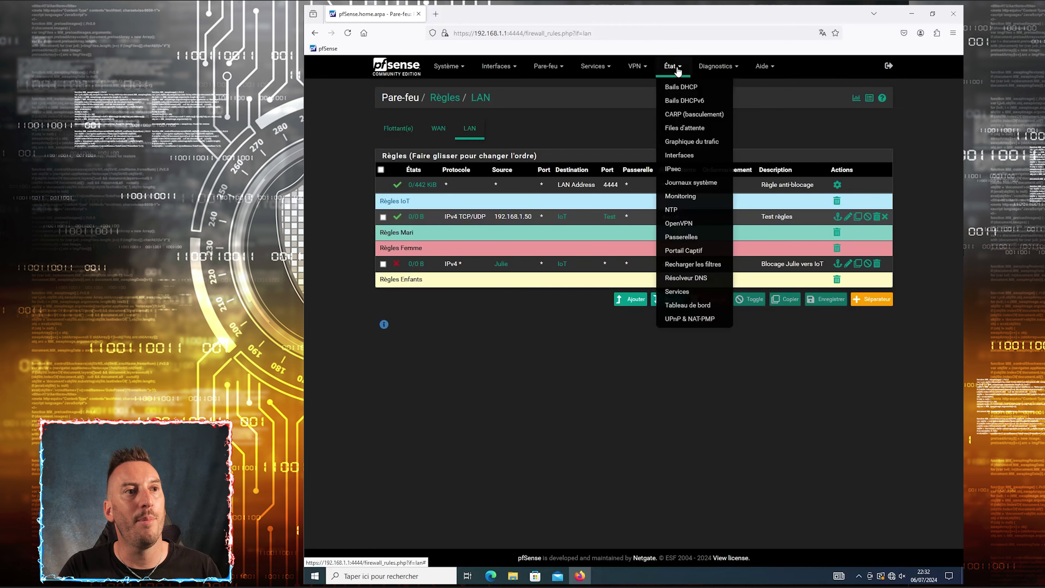
{"action": "left_click", "coordinate": [705, 181]}
{"action": "left_click", "coordinate": [437, 129]}
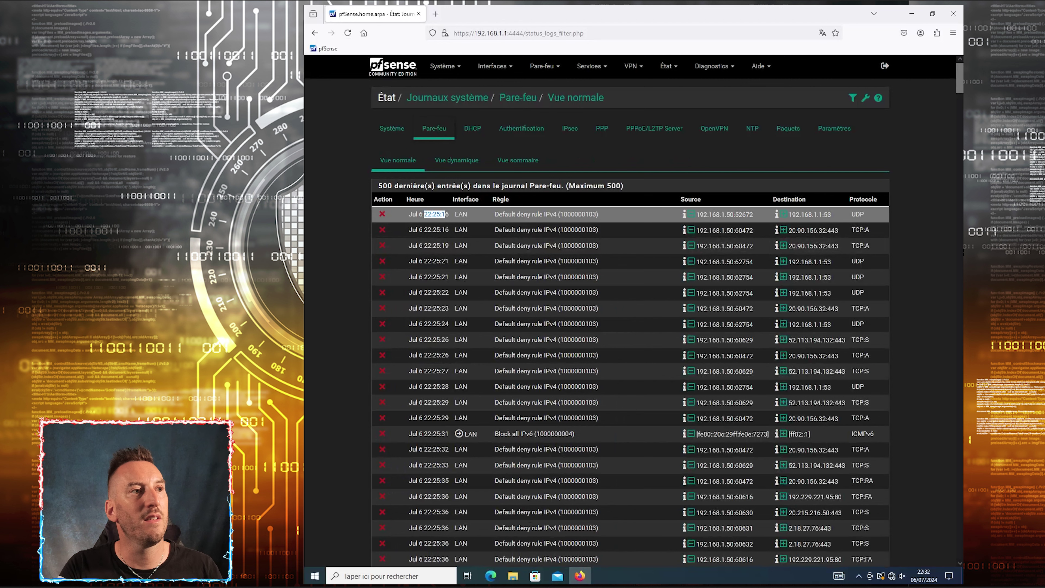
{"action": "left_click", "coordinate": [415, 200]}
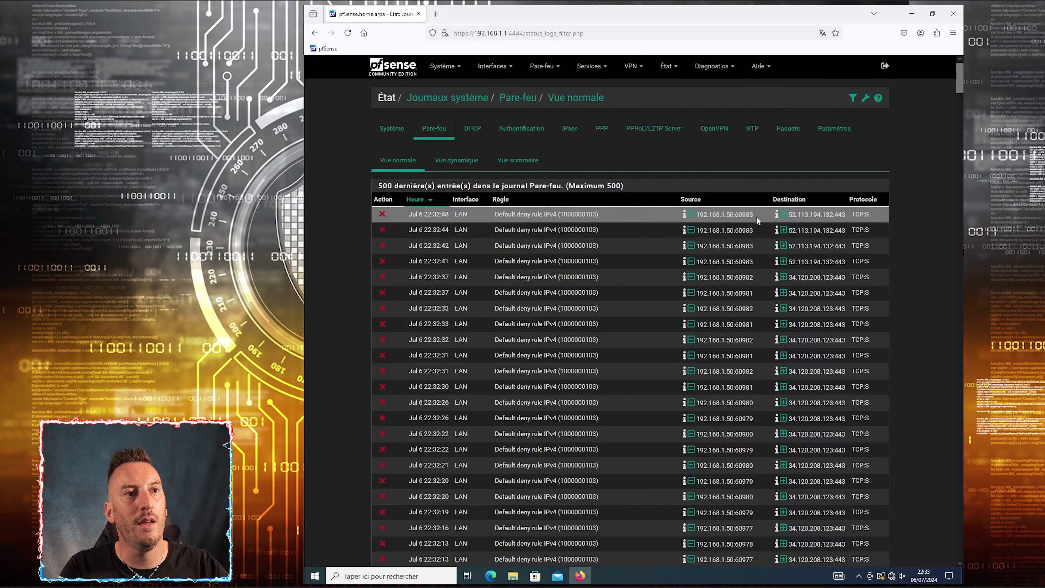
Highlight the blocked 192.168.1.50 to 52.113.194.132 TCP 443 entry and refresh the log
{"action": "left_click_drag", "start_coordinate": [756, 217], "coordinate": [695, 215]}
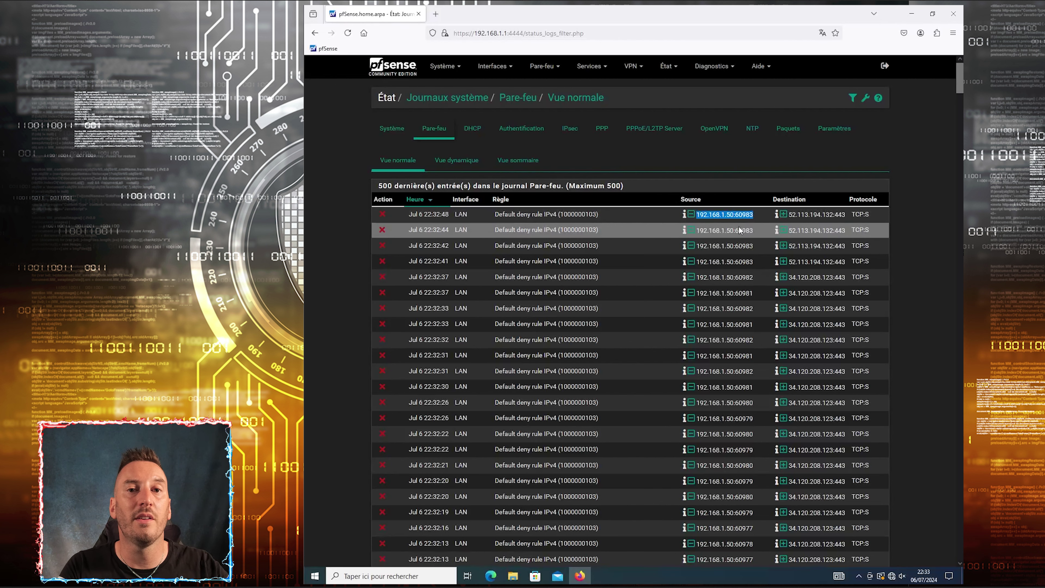
{"action": "left_click_drag", "start_coordinate": [721, 215], "coordinate": [754, 215]}
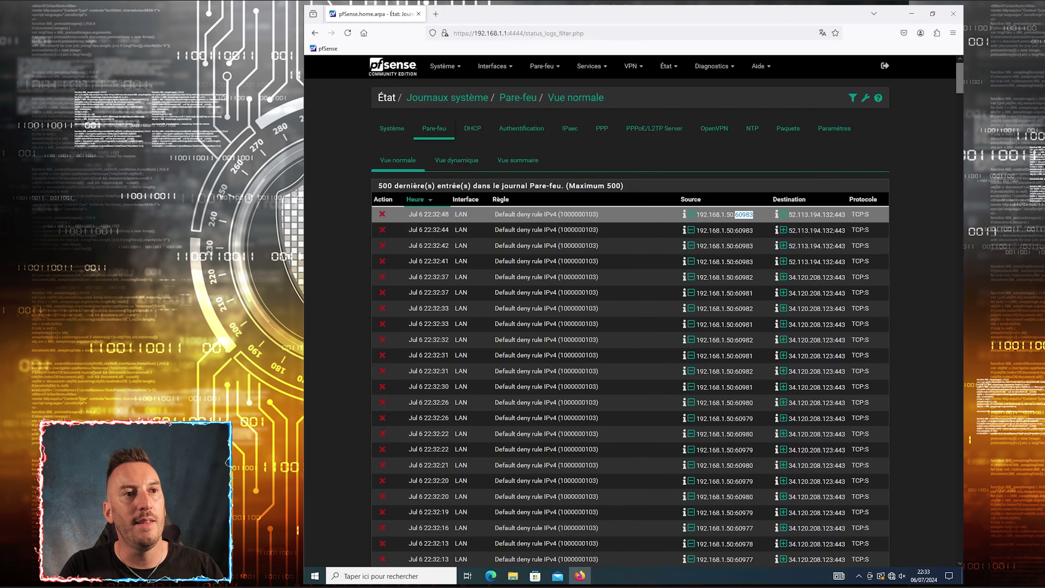
{"action": "left_click_drag", "start_coordinate": [788, 215], "coordinate": [821, 215]}
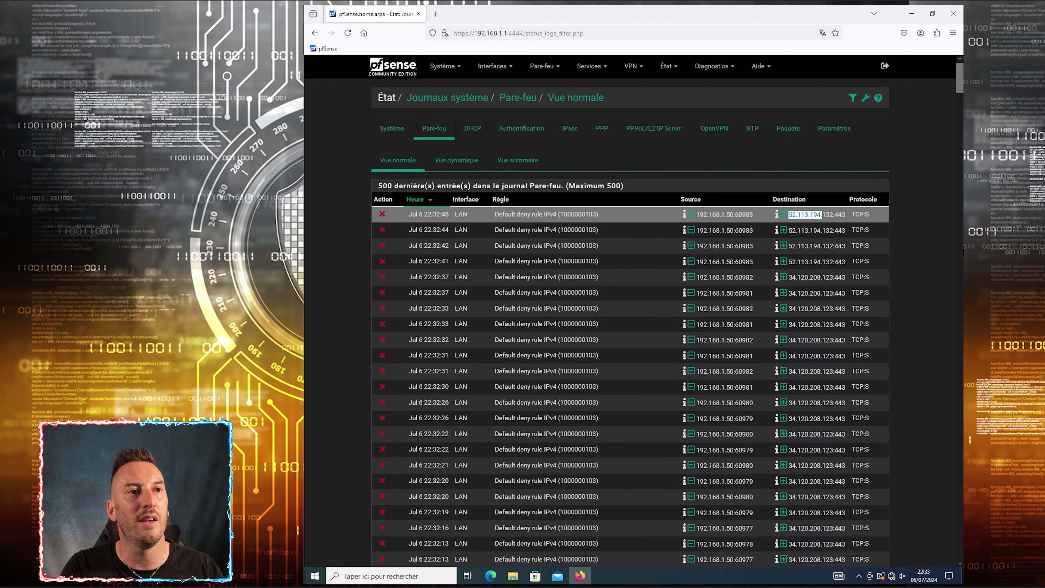
{"action": "double_click", "coordinate": [839, 215]}
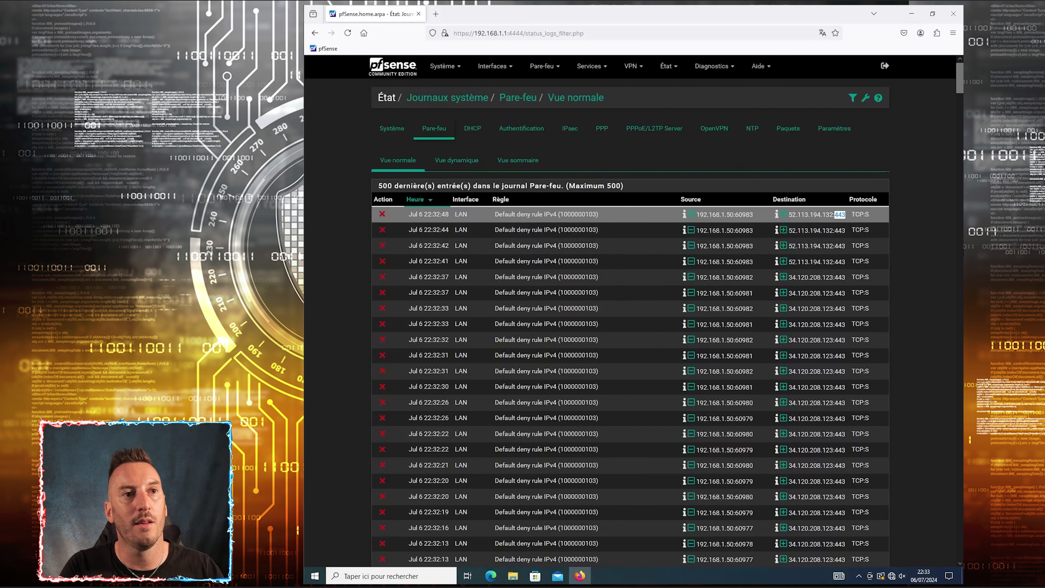
{"action": "double_click", "coordinate": [857, 214]}
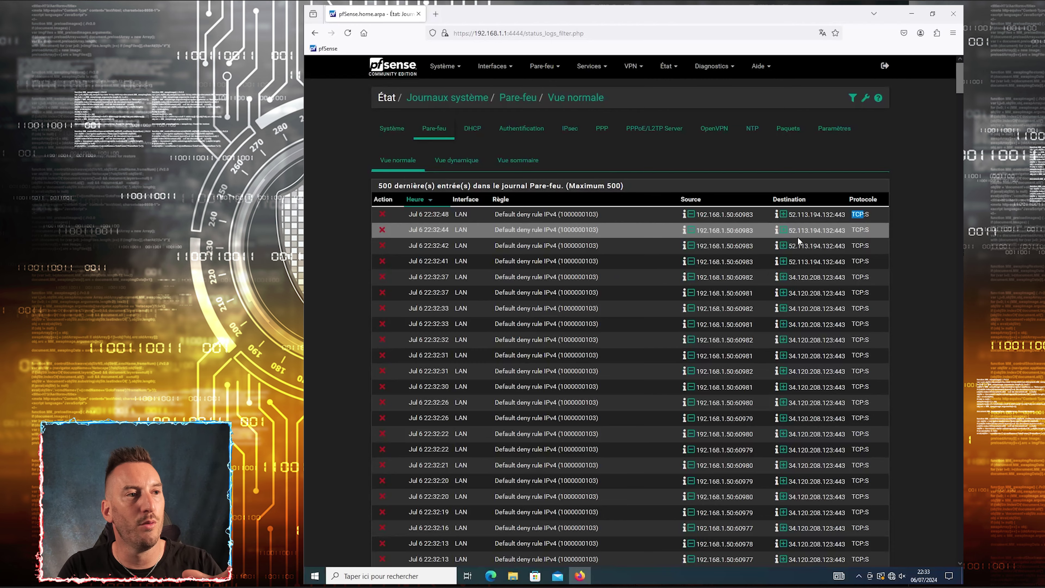
{"action": "scroll", "coordinate": [715, 288], "scroll_direction": "down", "scroll_amount": 5}
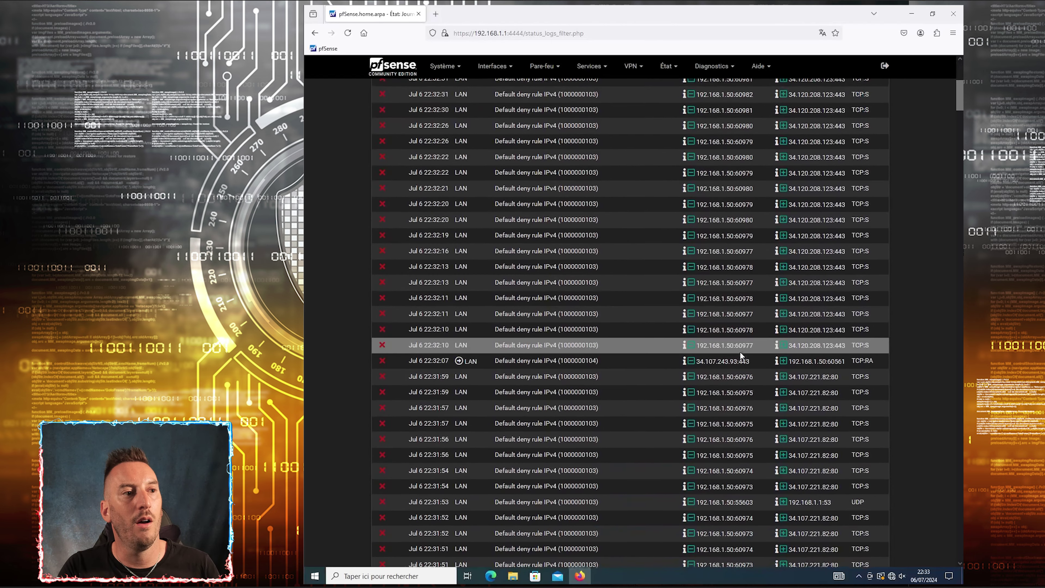
{"action": "key", "text": "F5"}
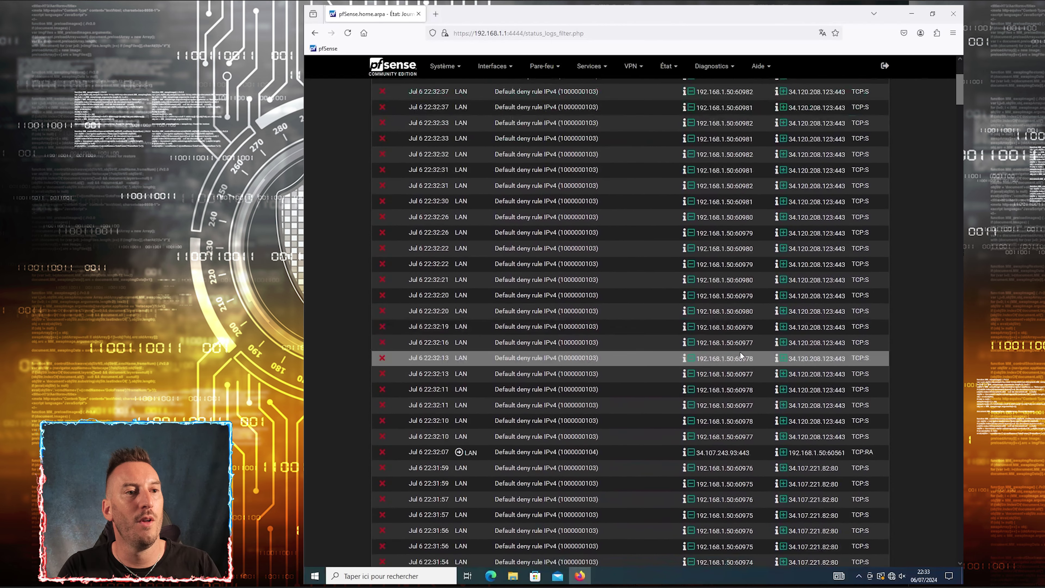
{"action": "scroll", "coordinate": [765, 322], "scroll_direction": "up", "scroll_amount": 3}
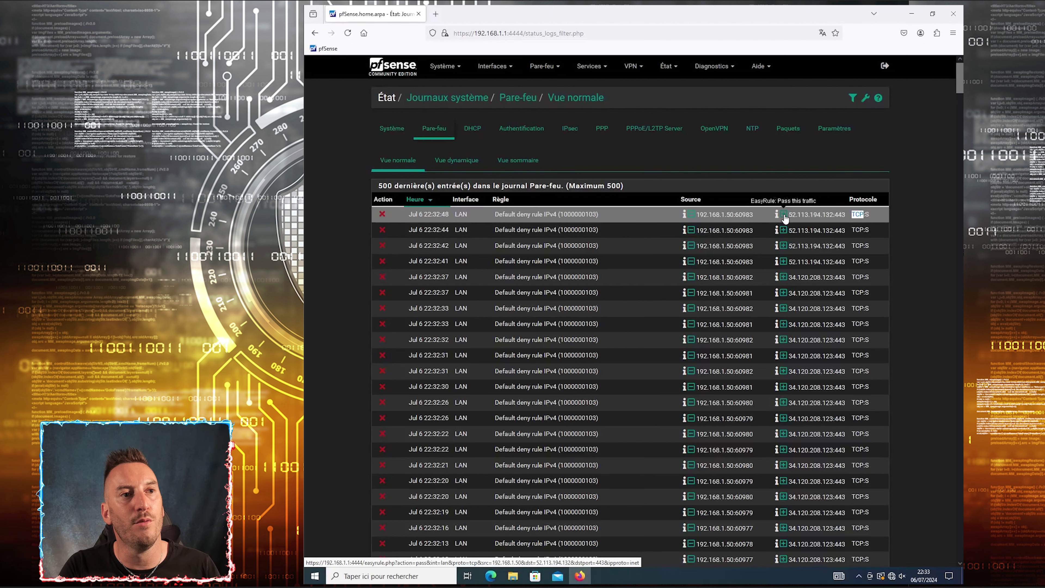
Create an EasyRule pass rule from the blocked 192.168.1.50 HTTPS log entry
{"action": "left_click", "coordinate": [783, 214]}
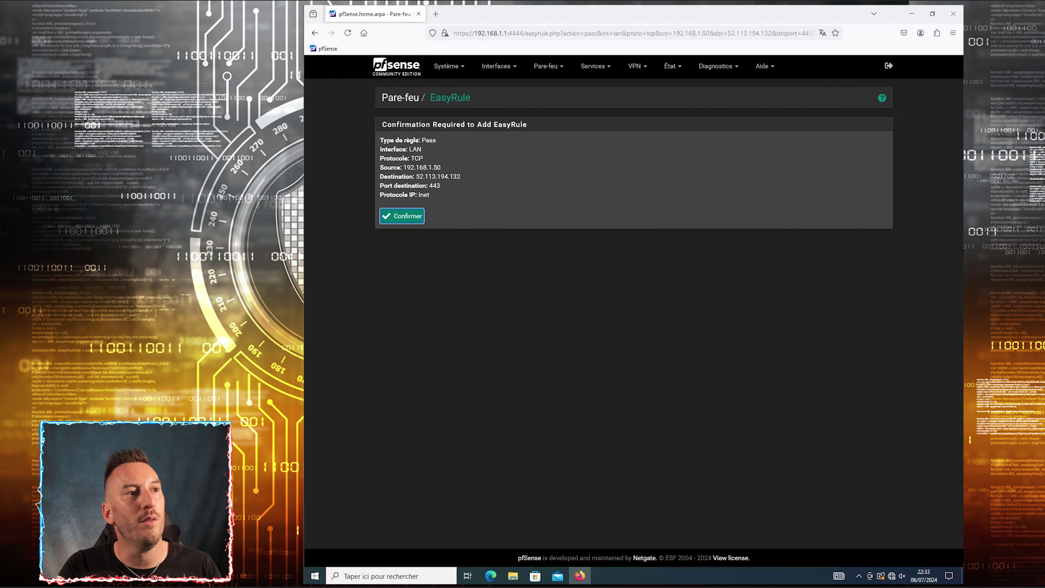
{"action": "left_click_drag", "start_coordinate": [399, 140], "coordinate": [432, 163]}
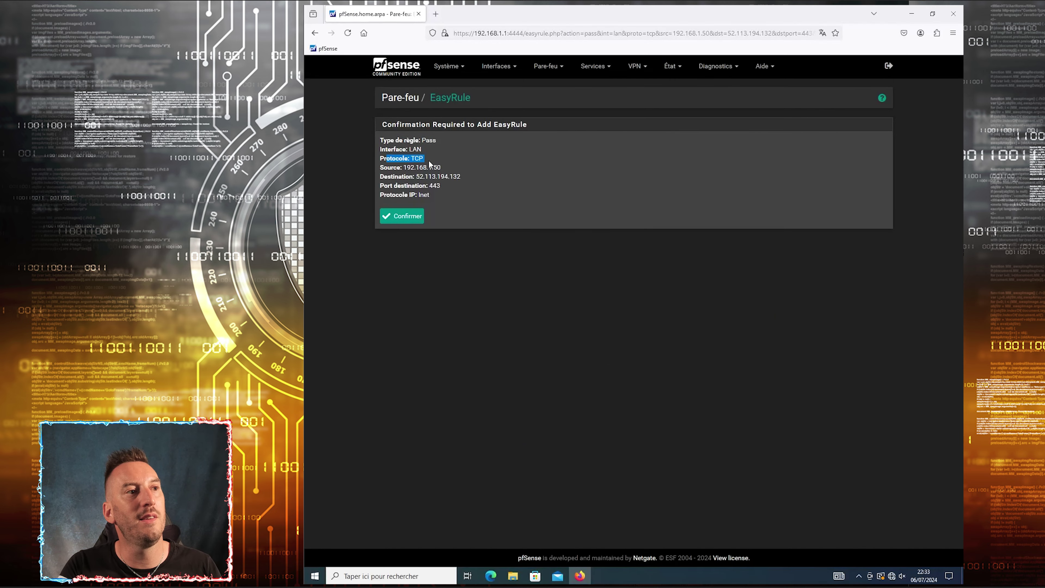
{"action": "left_click_drag", "start_coordinate": [431, 167], "coordinate": [448, 188]}
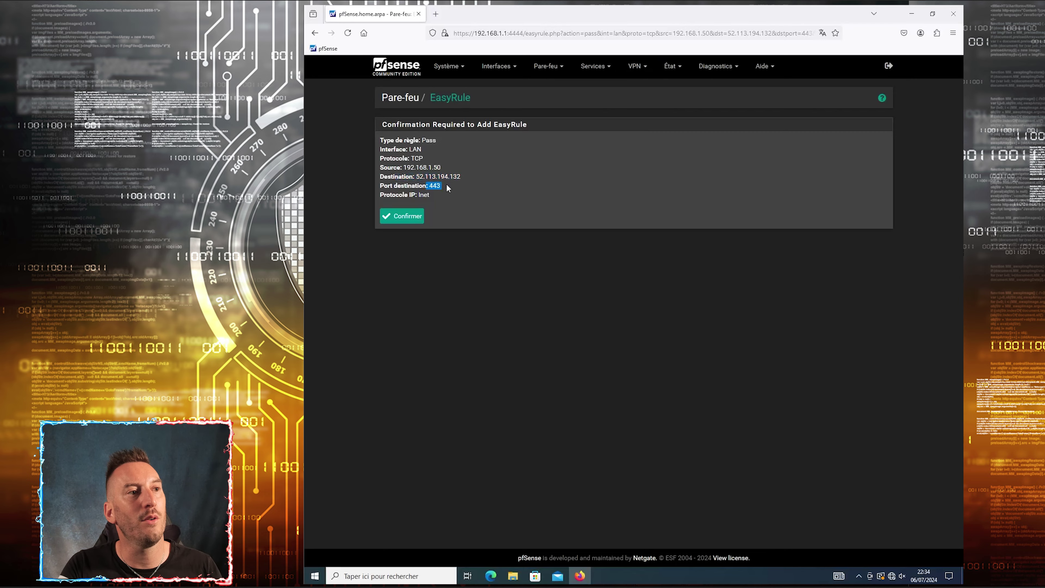
{"action": "left_click", "coordinate": [410, 216]}
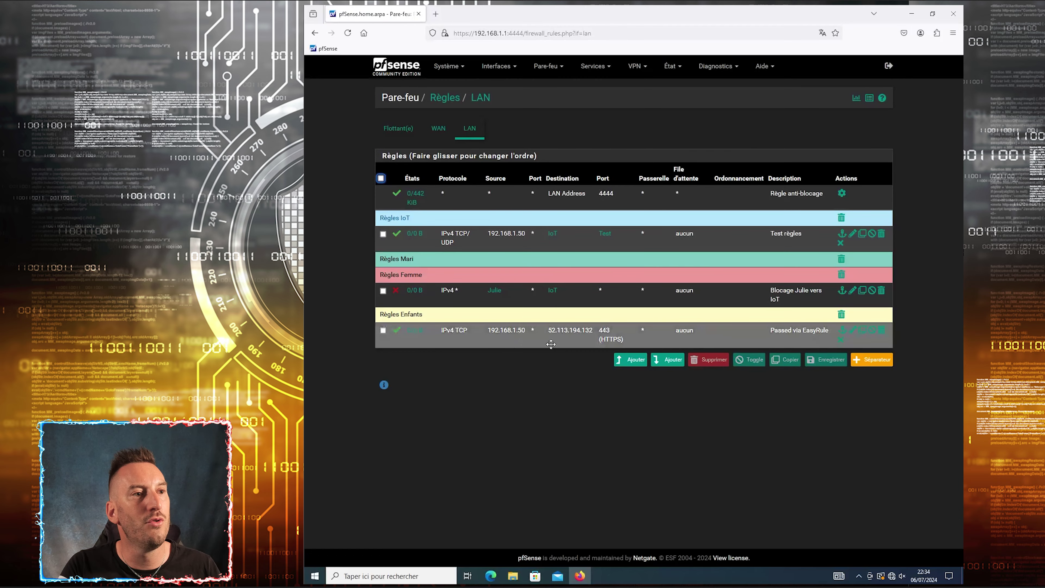
Move the new pass rule under Règles Mari, save the order, and apply
{"action": "left_click_drag", "start_coordinate": [495, 338], "coordinate": [486, 257]}
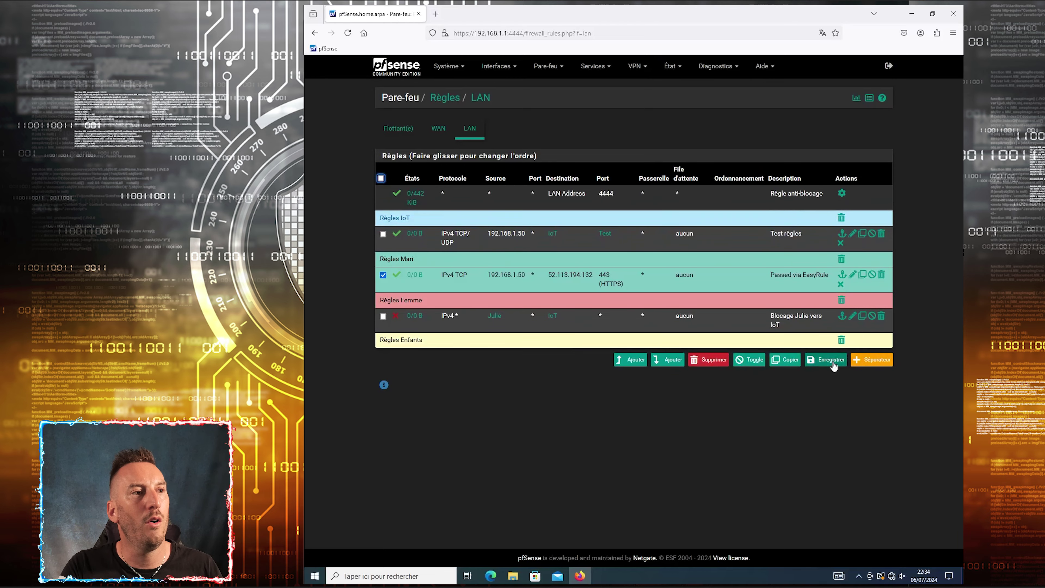
{"action": "left_click", "coordinate": [830, 362]}
{"action": "left_click", "coordinate": [821, 135]}
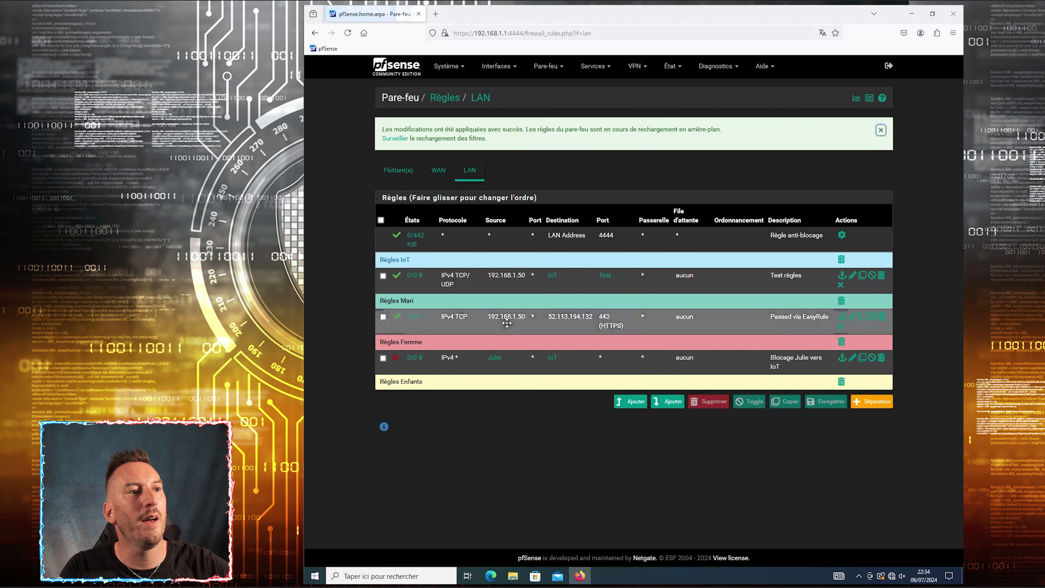